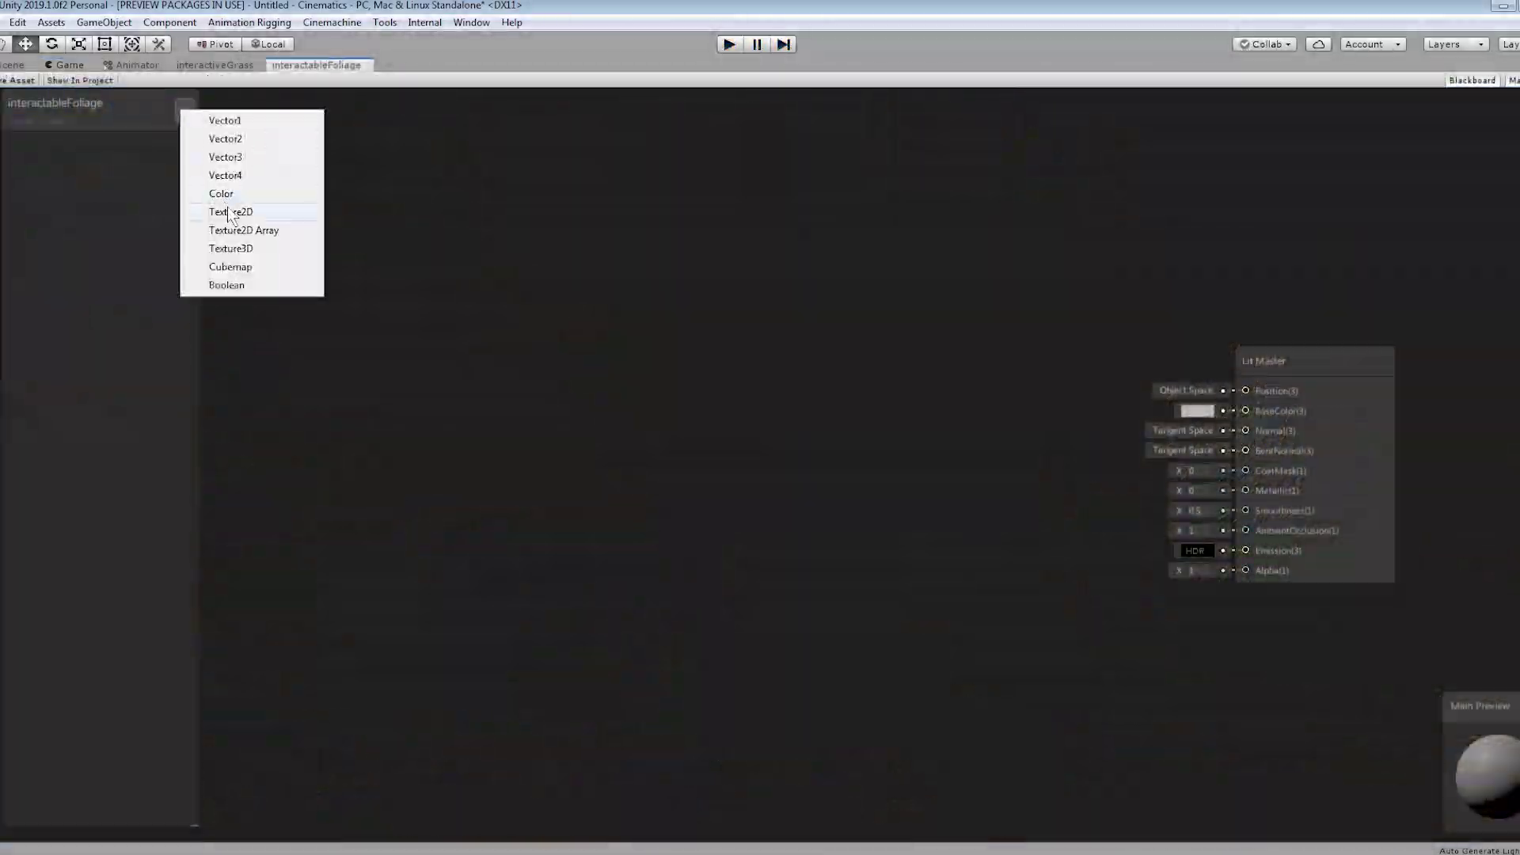
# Add a Texture2D property named albedo to the Blackboard.
pyautogui.click(231, 212)
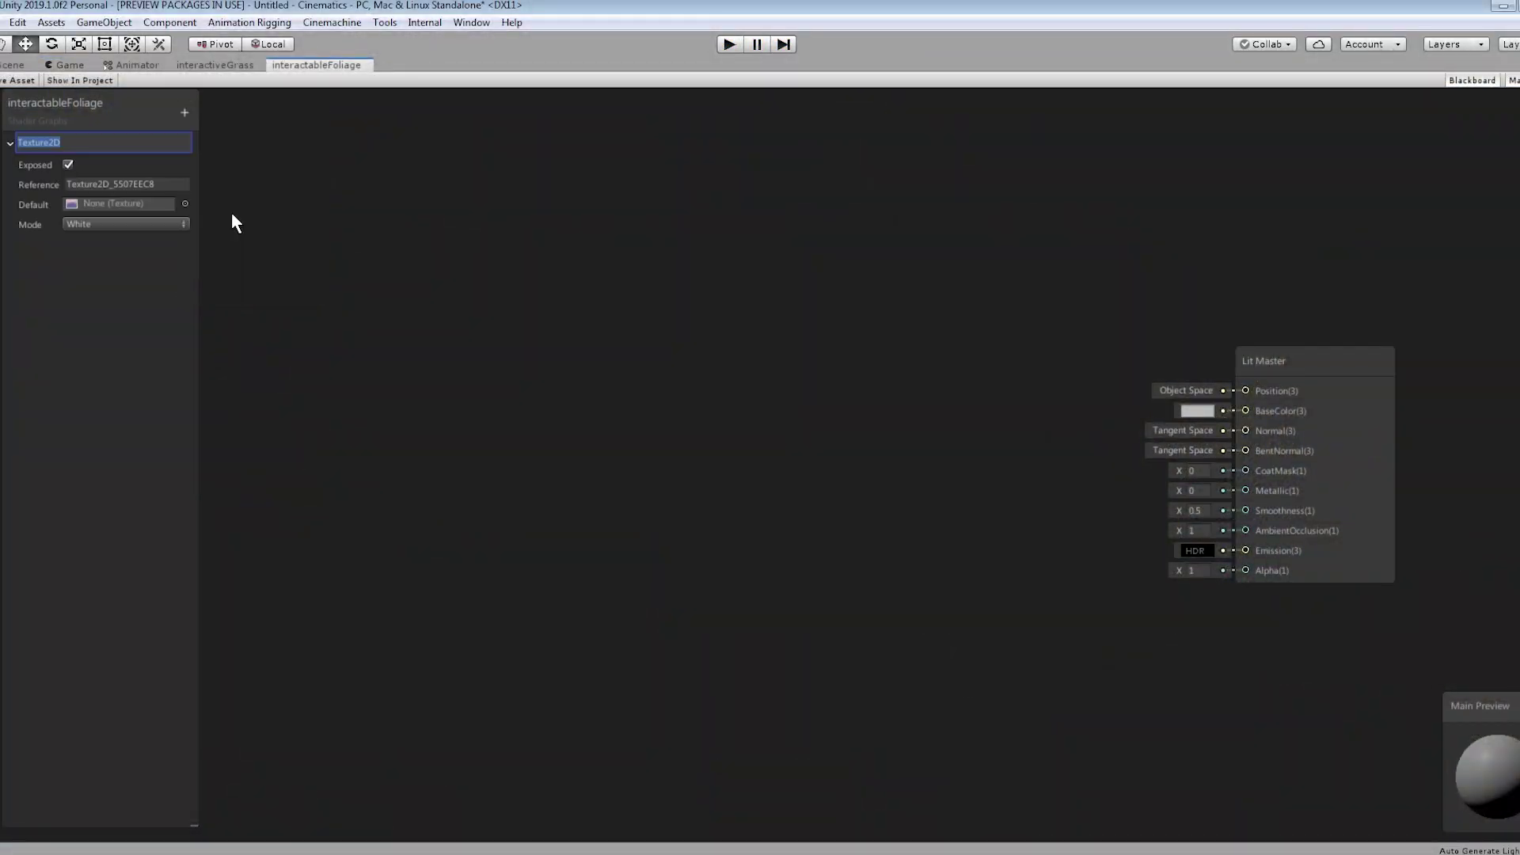
pyautogui.write('albedo')
pyautogui.press('Return')
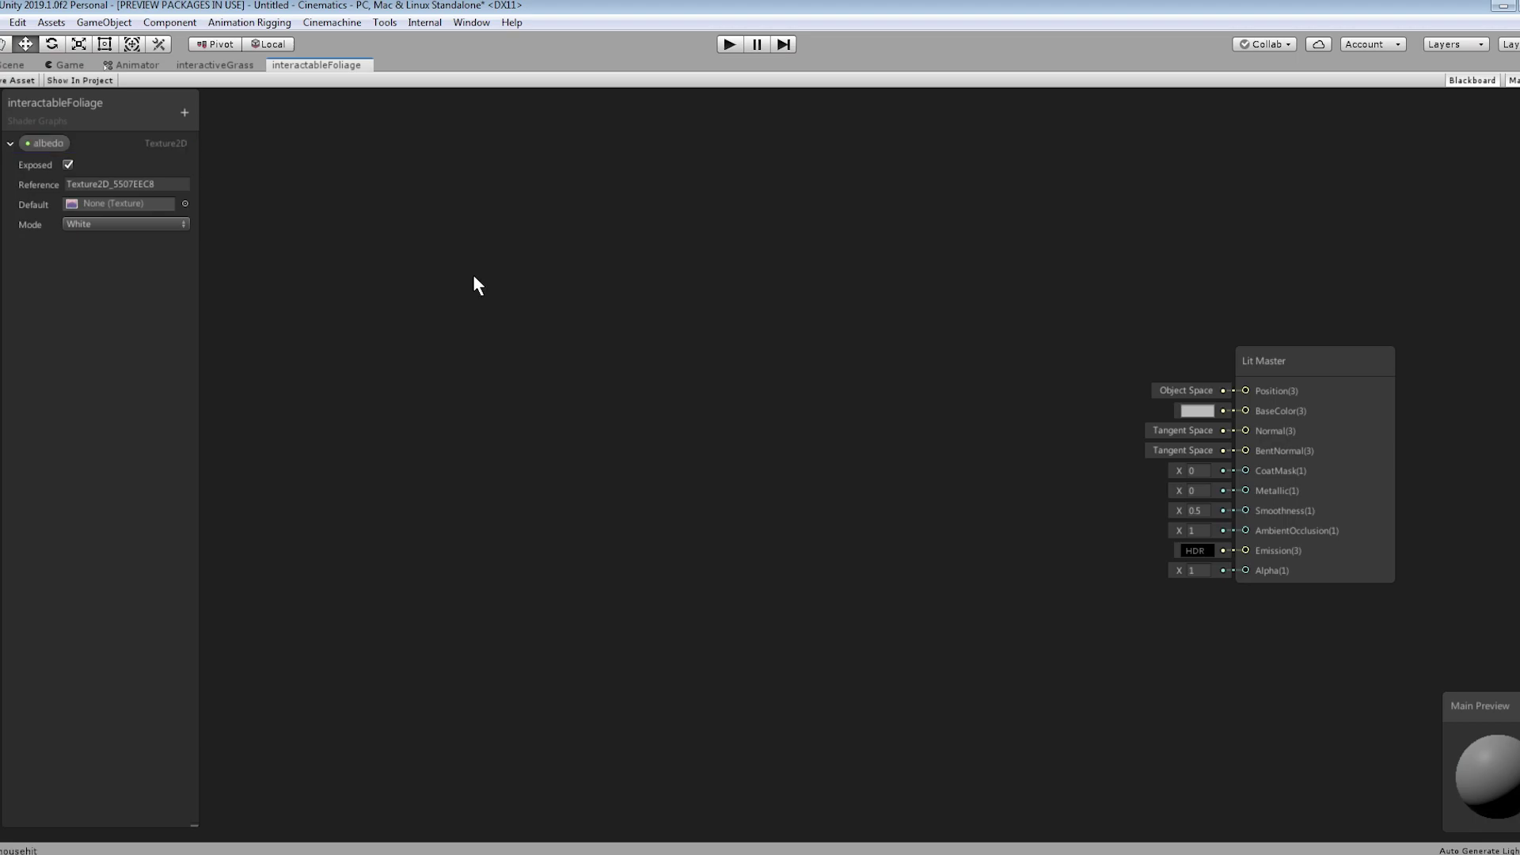
# Create a Sample Texture 2D node and wire the albedo property into its Texture input.
pyautogui.press('space')
pyautogui.write('sample')
pyautogui.press('Down')
pyautogui.press('Return')
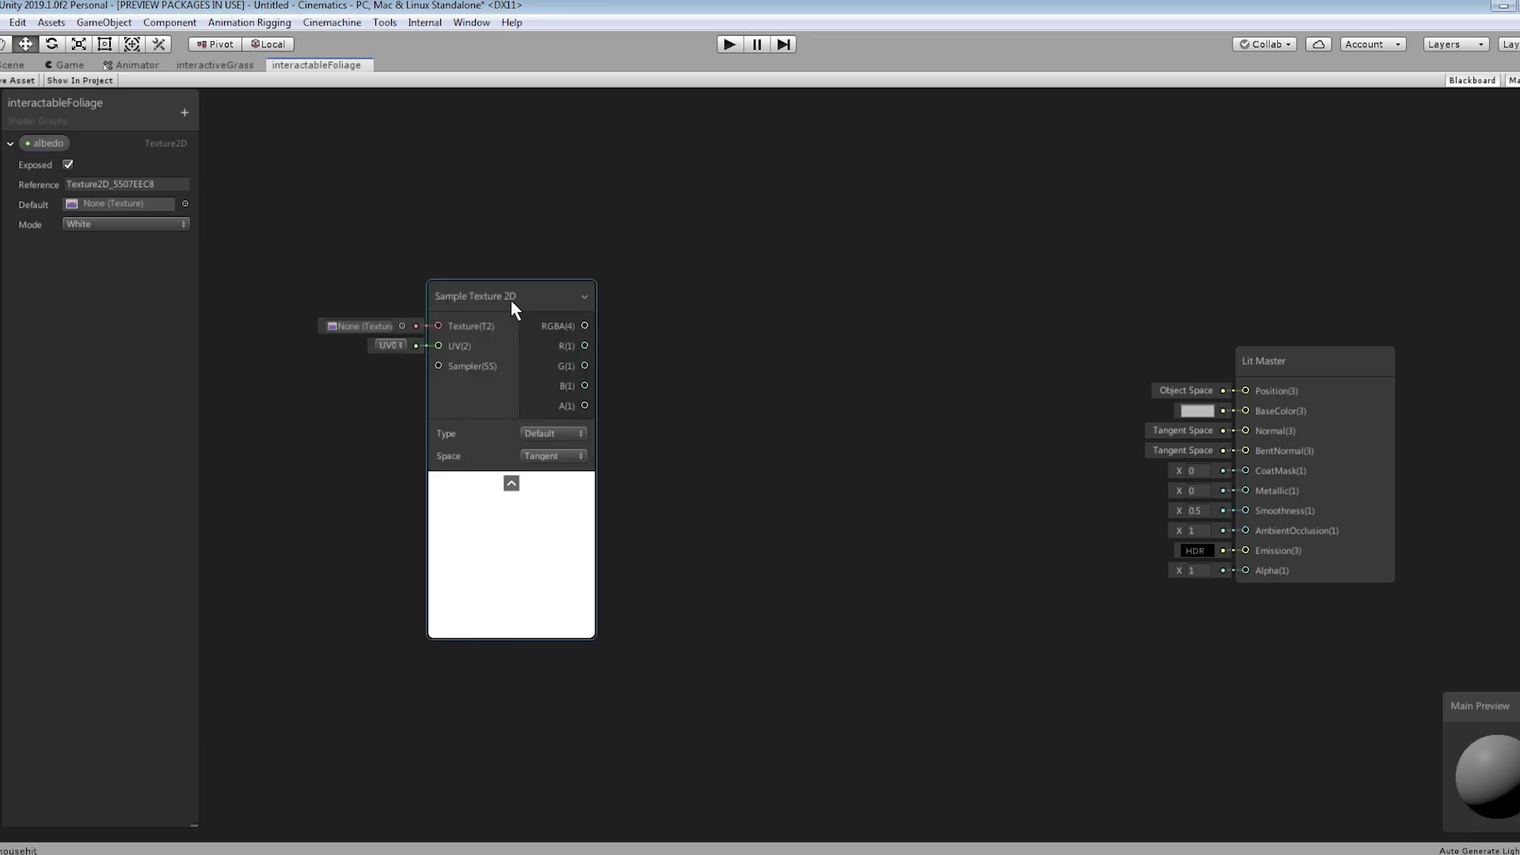
pyautogui.moveTo(511, 300); pyautogui.dragTo(634, 431)
pyautogui.moveTo(43, 143); pyautogui.dragTo(315, 477)
pyautogui.moveTo(378, 526); pyautogui.dragTo(562, 458)
pyautogui.moveTo(364, 493); pyautogui.dragTo(354, 463)
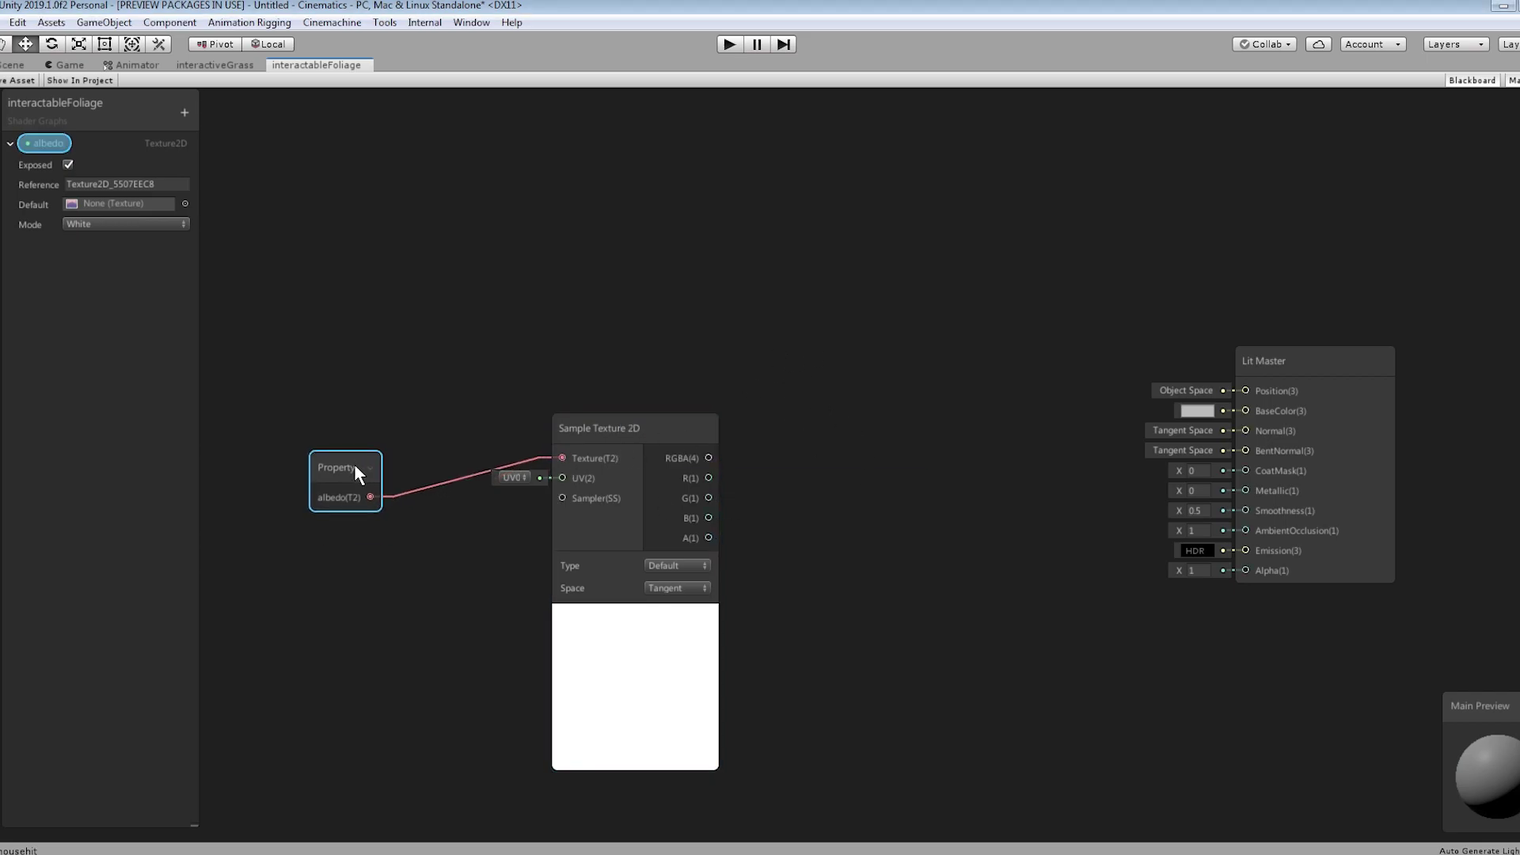
# Feed the sampled RGBA into BaseColor and A into Alpha, and enable Alpha Clipping.
pyautogui.moveTo(708, 458); pyautogui.dragTo(1245, 410)
pyautogui.moveTo(1245, 570); pyautogui.dragTo(709, 537)
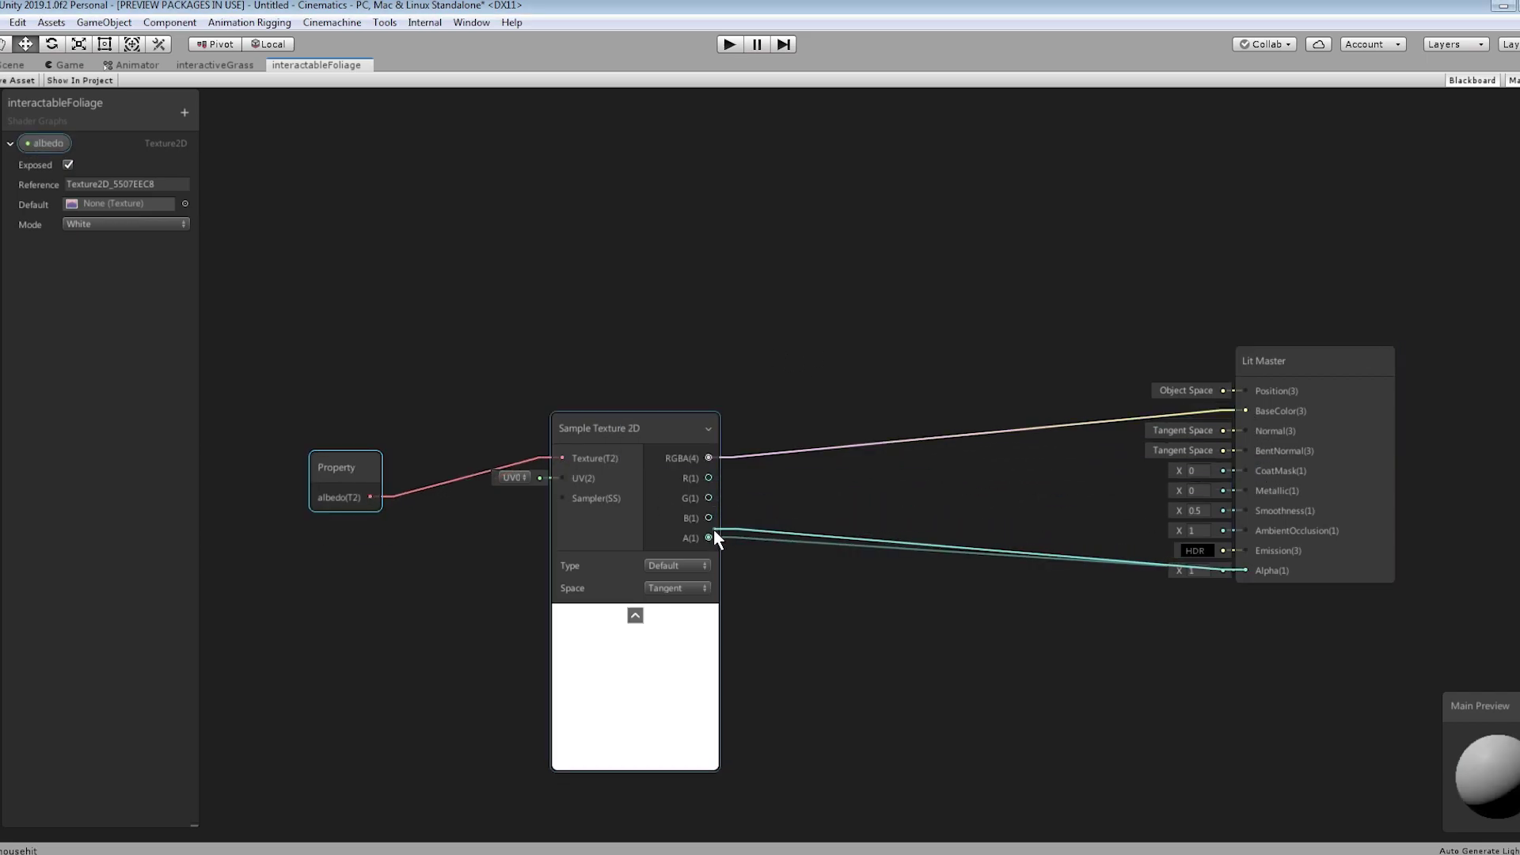
pyautogui.click(1367, 362)
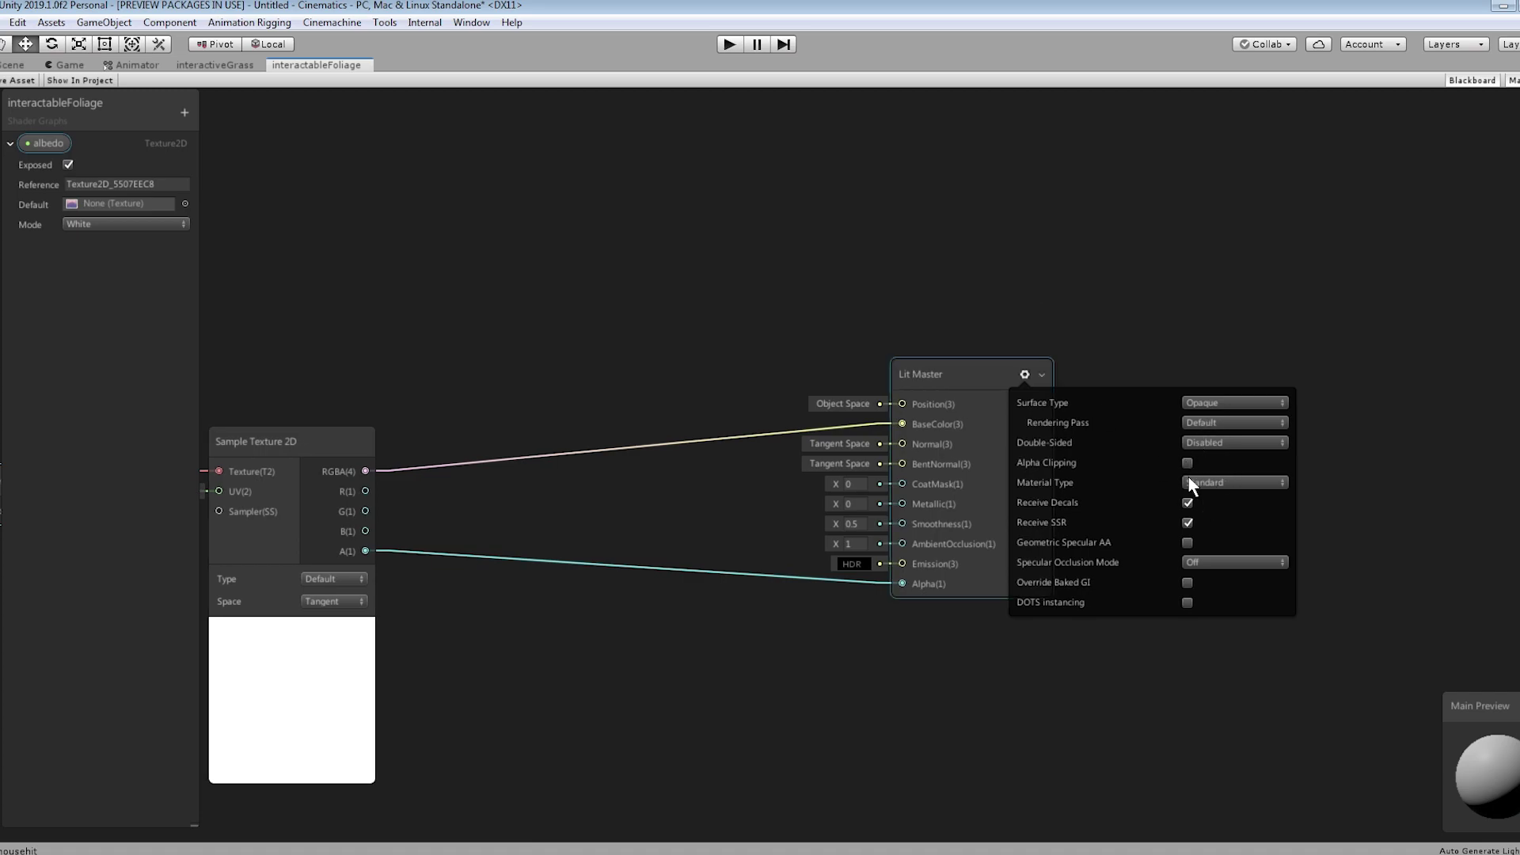
pyautogui.click(1188, 462)
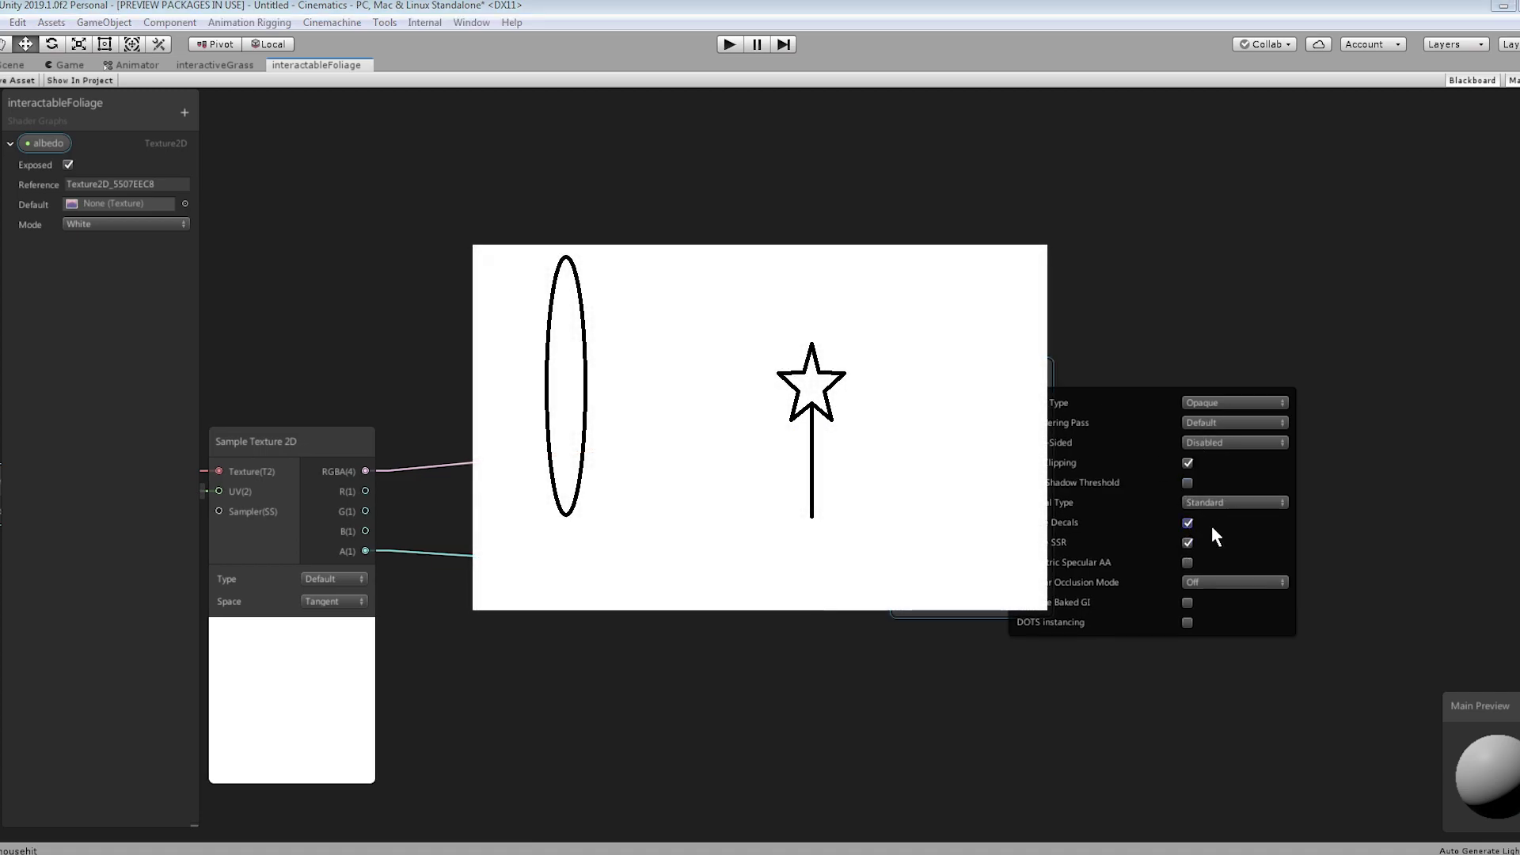
# Untick Receive Decals and place the collapsed Sample Texture 2D node beside the Lit Master.
pyautogui.click(1187, 522)
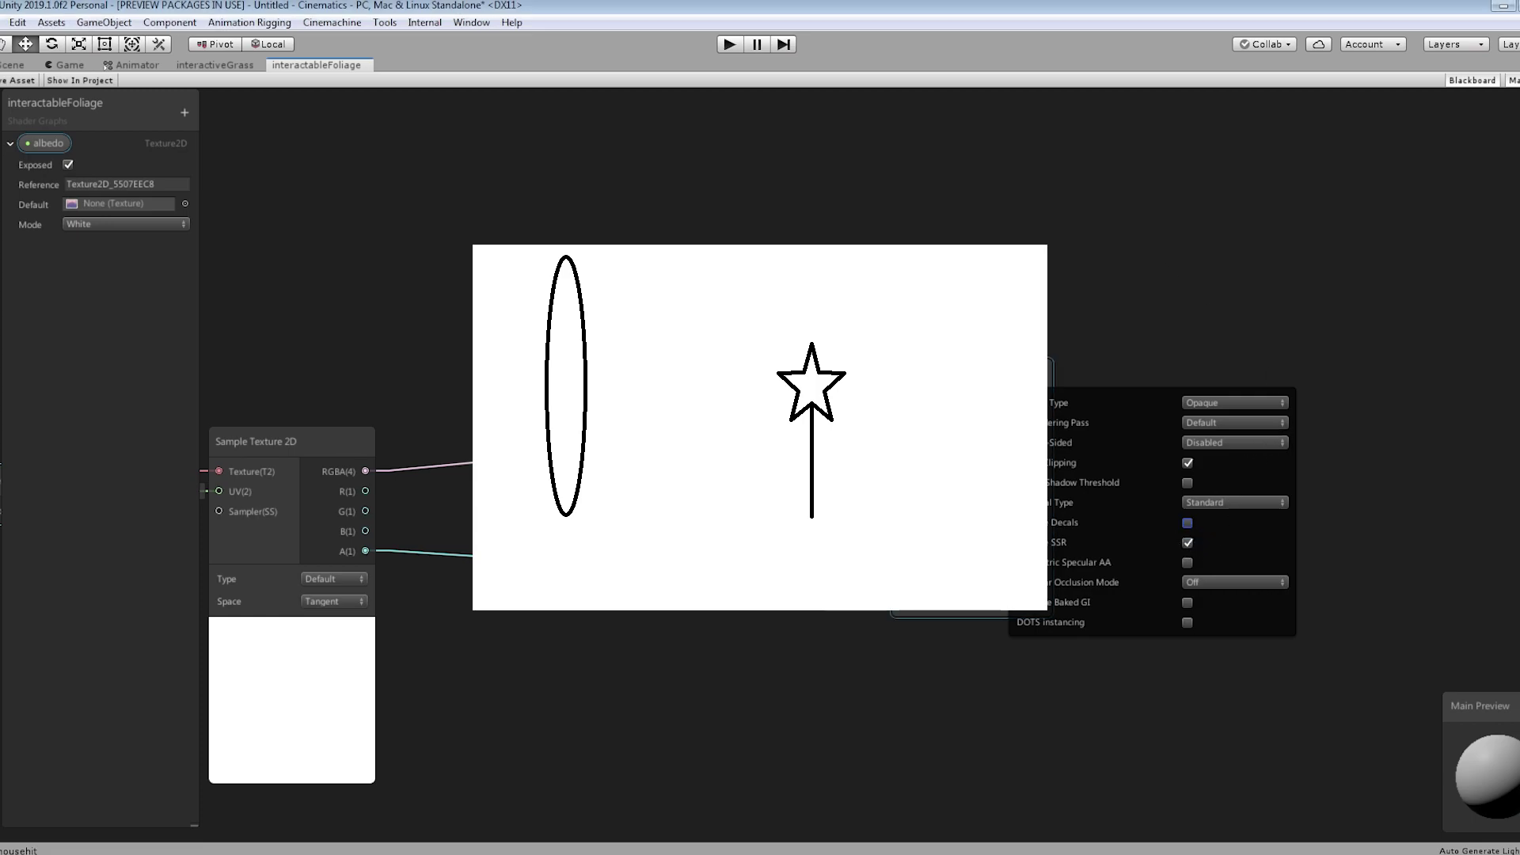
pyautogui.moveTo(736, 348); pyautogui.dragTo(1110, 432, button='middle')
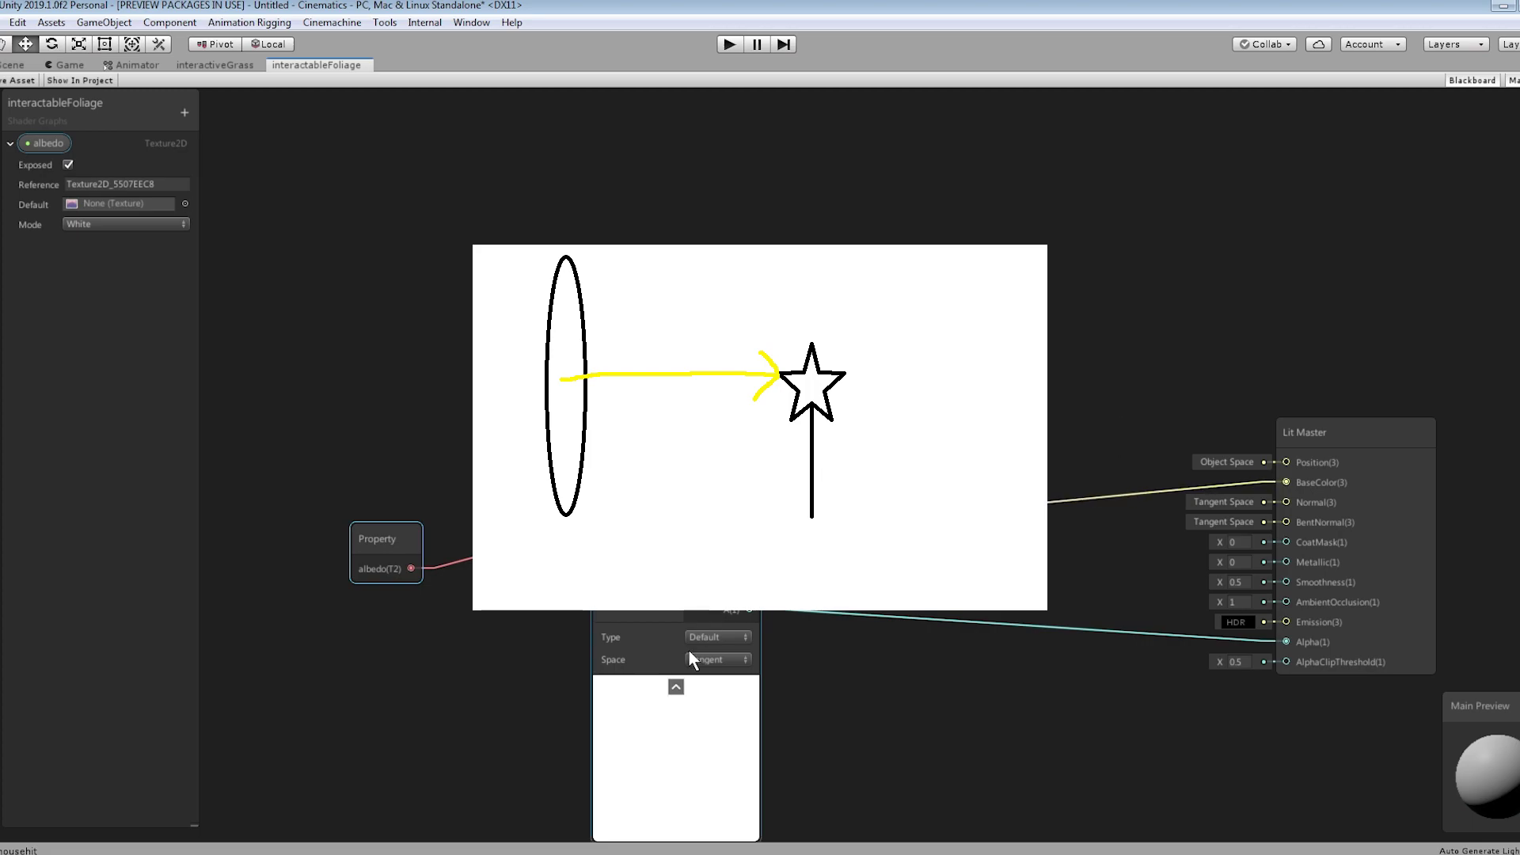
pyautogui.click(676, 687)
pyautogui.moveTo(689, 506)
pyautogui.mouseDown()
pyautogui.moveTo(1105, 582)
pyautogui.moveTo(1057, 579)
pyautogui.mouseUp()
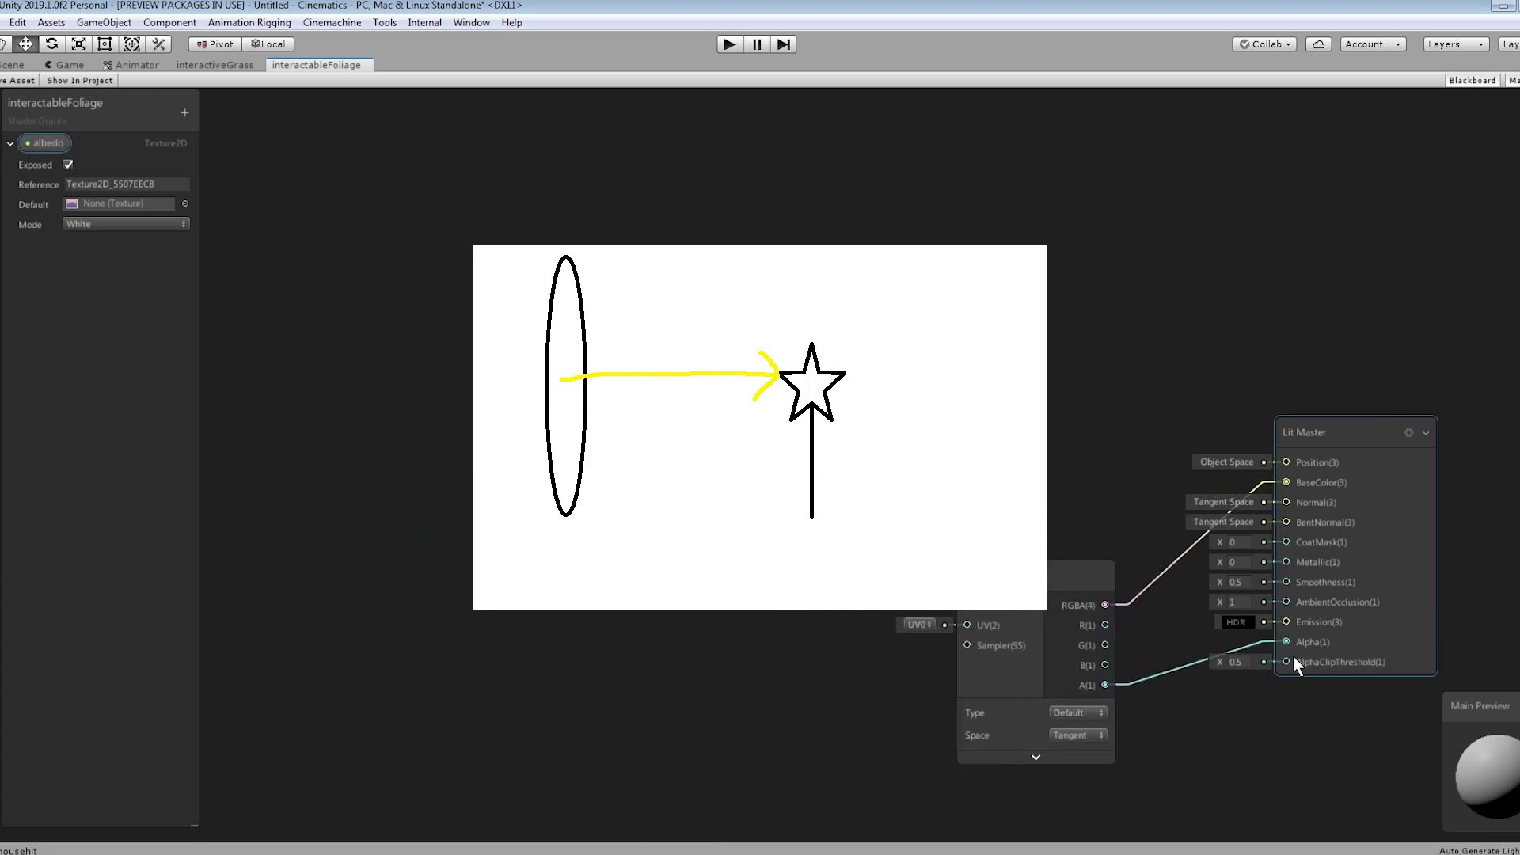
pyautogui.moveTo(1006, 574); pyautogui.dragTo(980, 562)
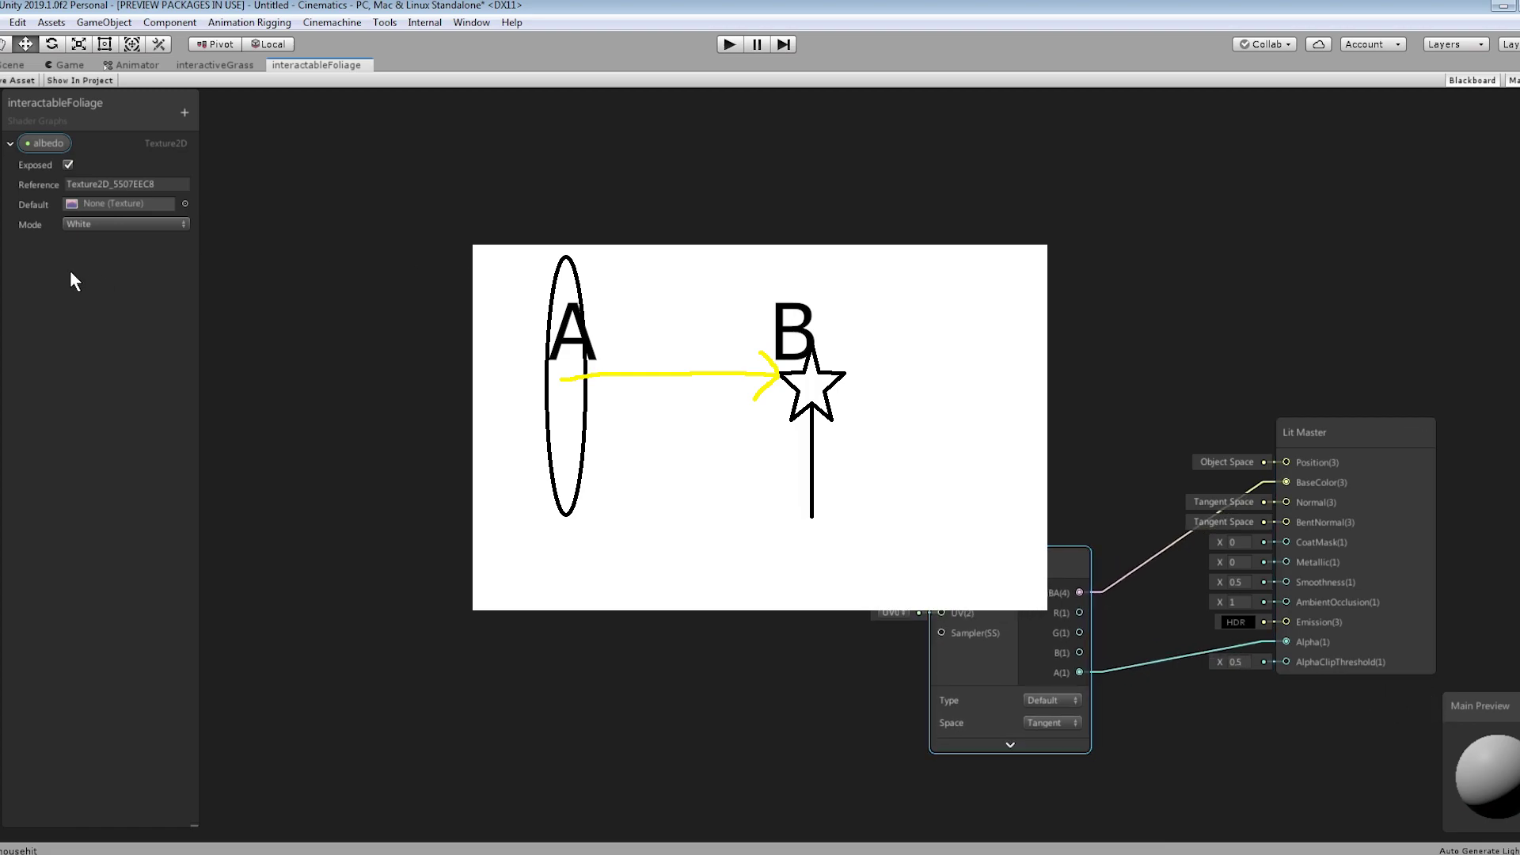
# Collapse the albedo property's details in the Blackboard.
pyautogui.click(11, 143)
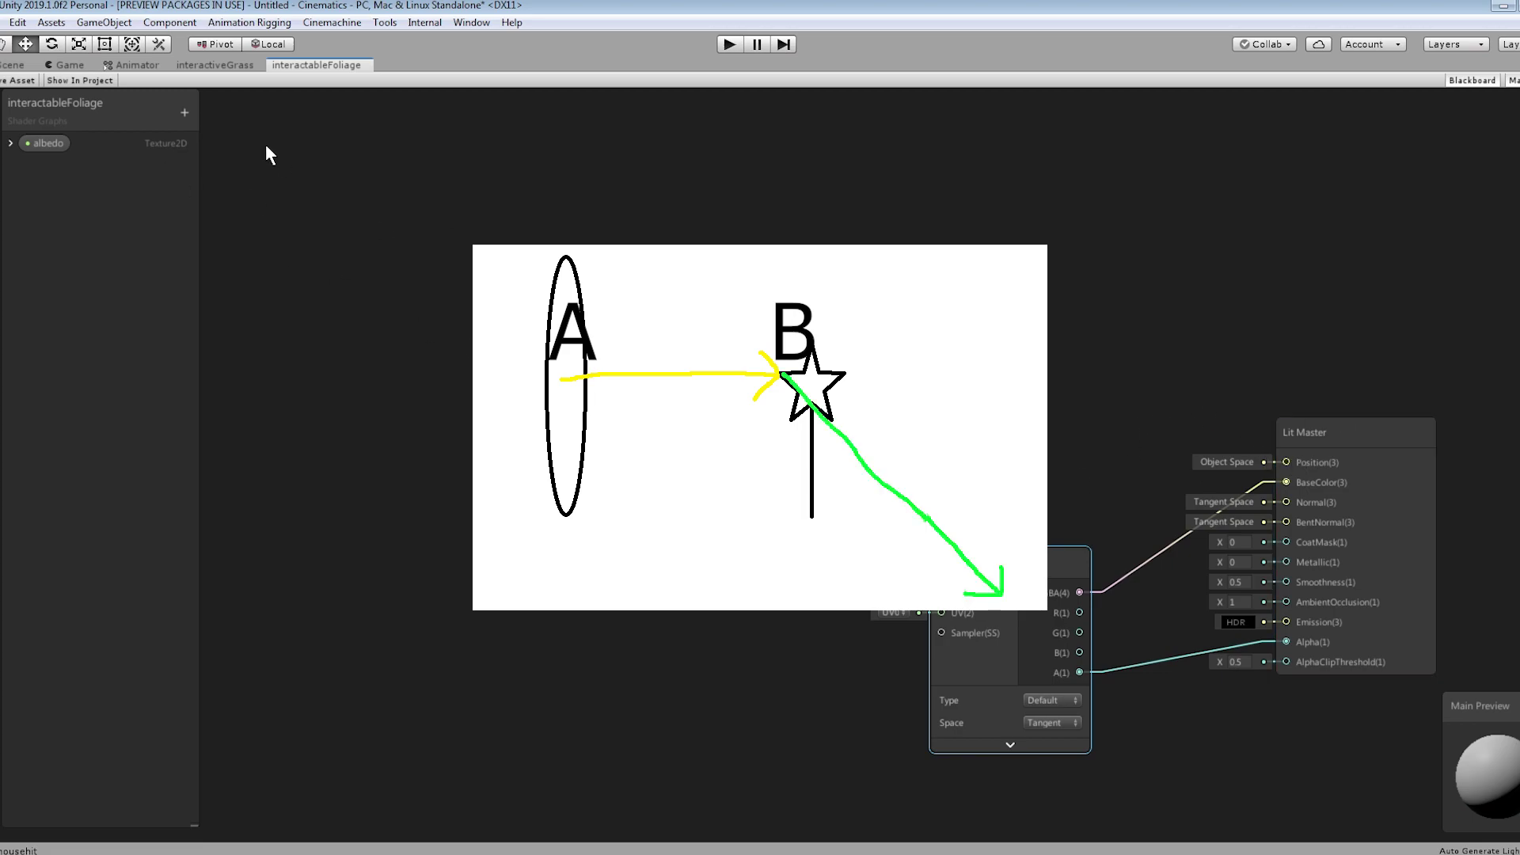
pyautogui.click(176, 101)
pyautogui.press('Escape')
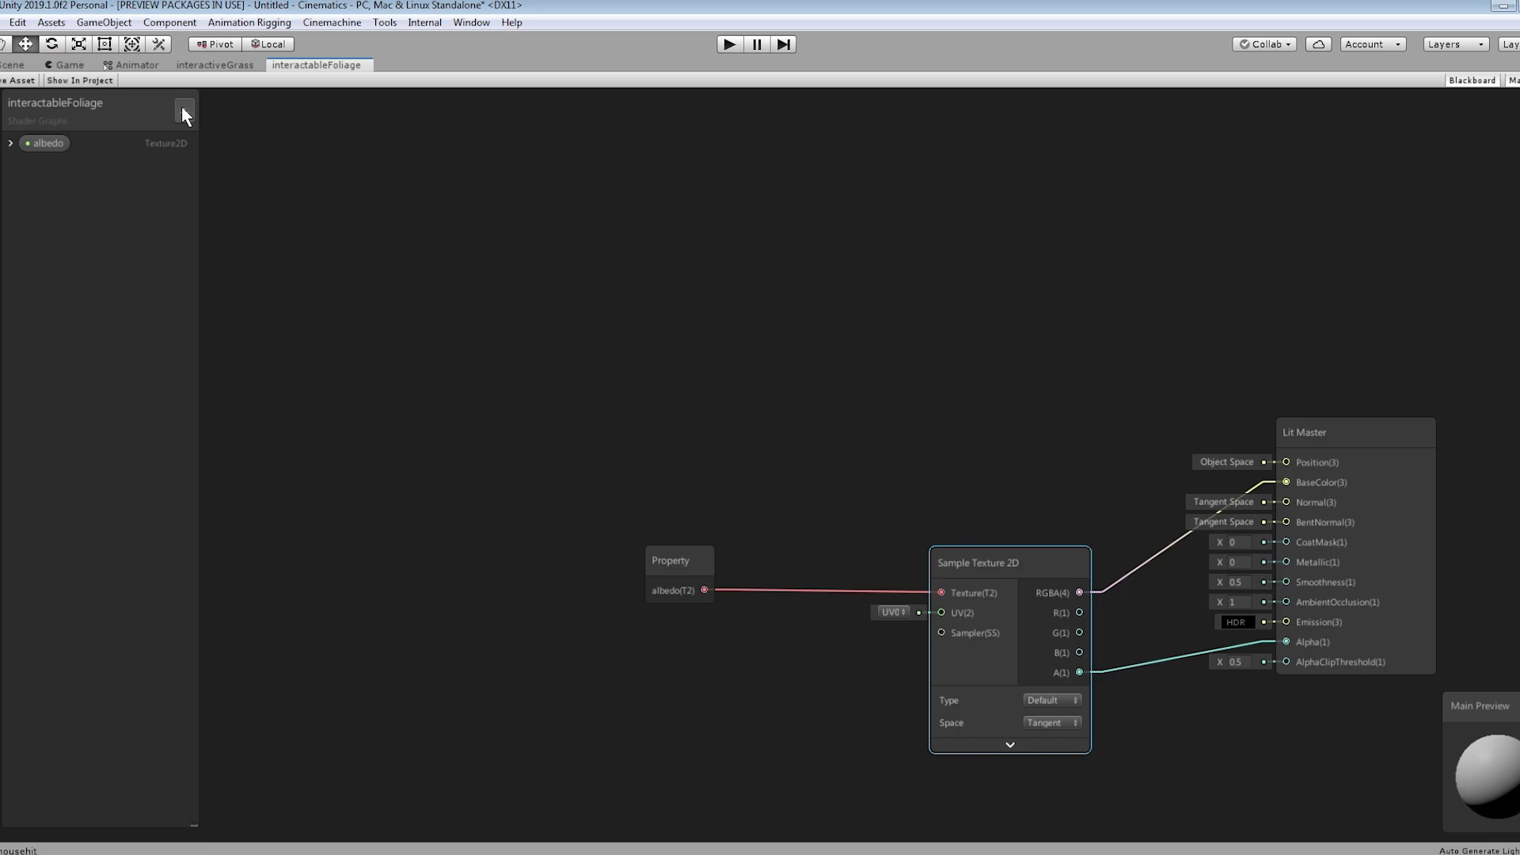
# Create Vector3 'playerposition' with reference _position and drop it onto the canvas.
pyautogui.click(184, 113)
pyautogui.click(229, 155)
pyautogui.write('playerpositio')
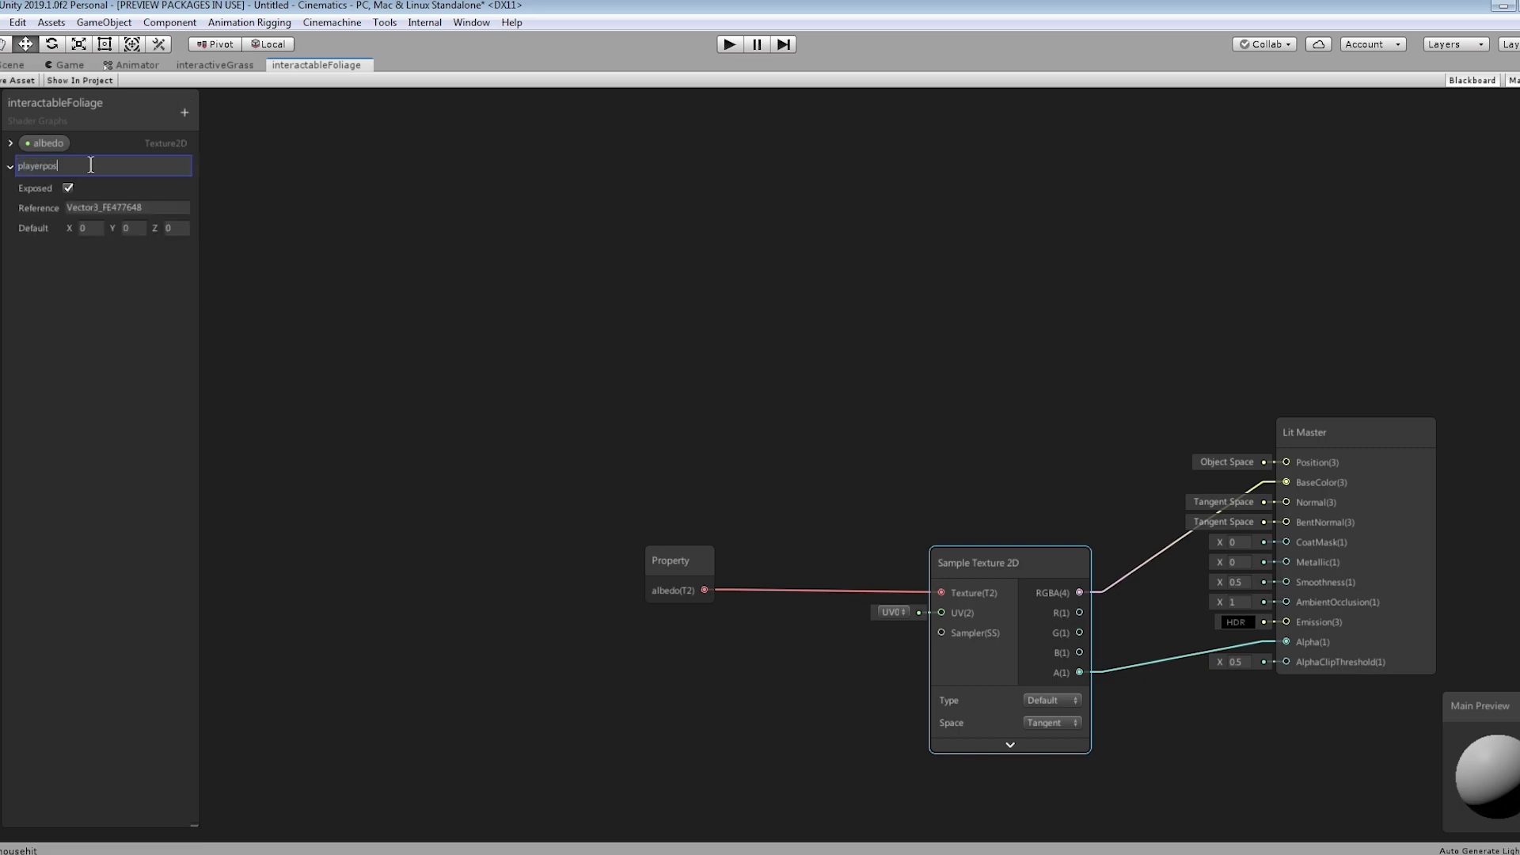
pyautogui.click(141, 208)
pyautogui.press('BackSpace')
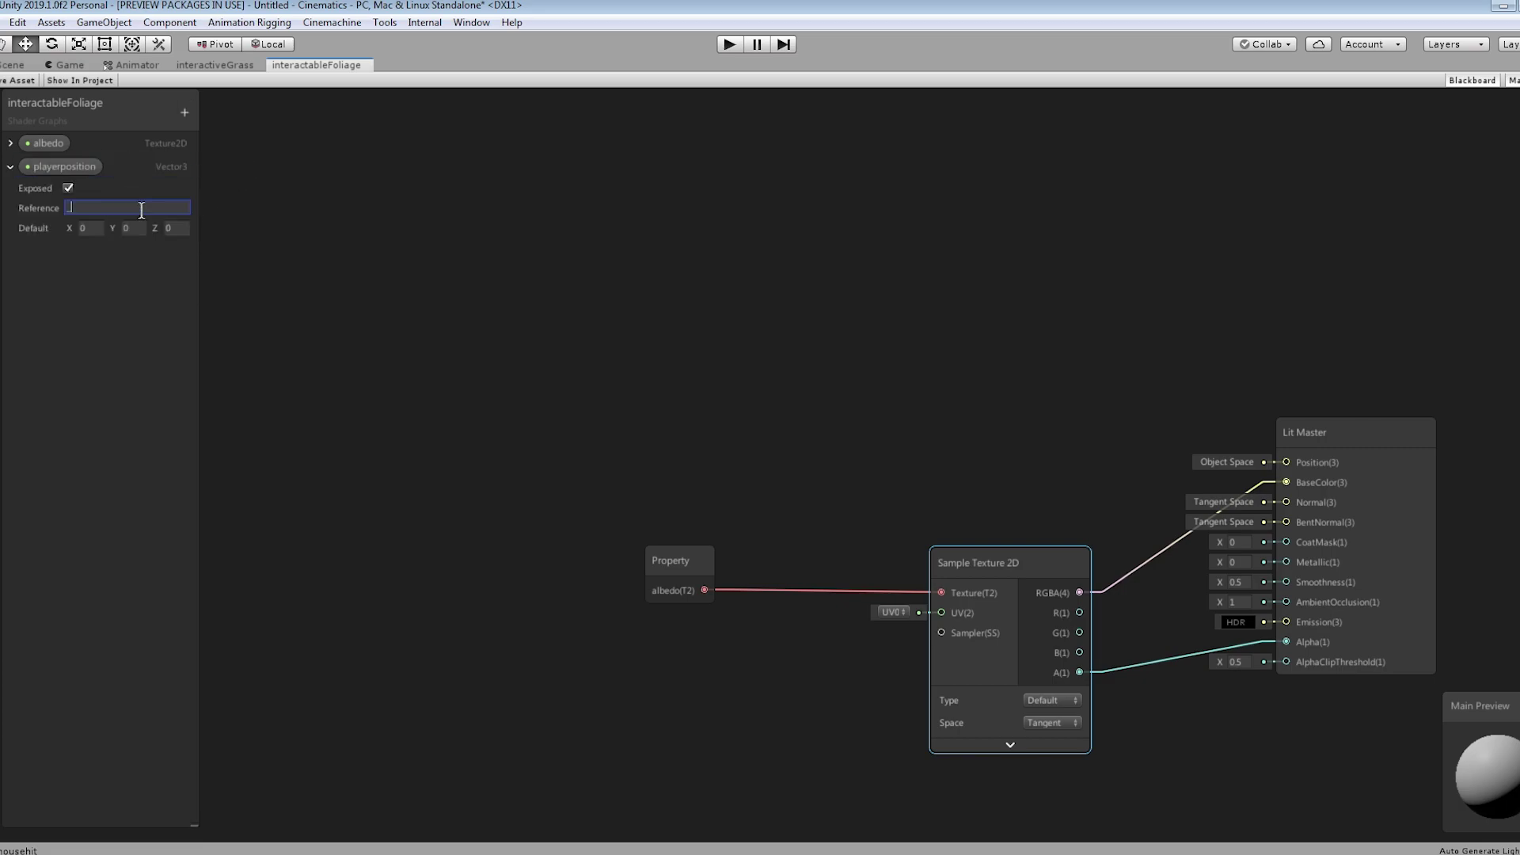
pyautogui.write('_position')
pyautogui.moveTo(68, 165); pyautogui.dragTo(376, 383)
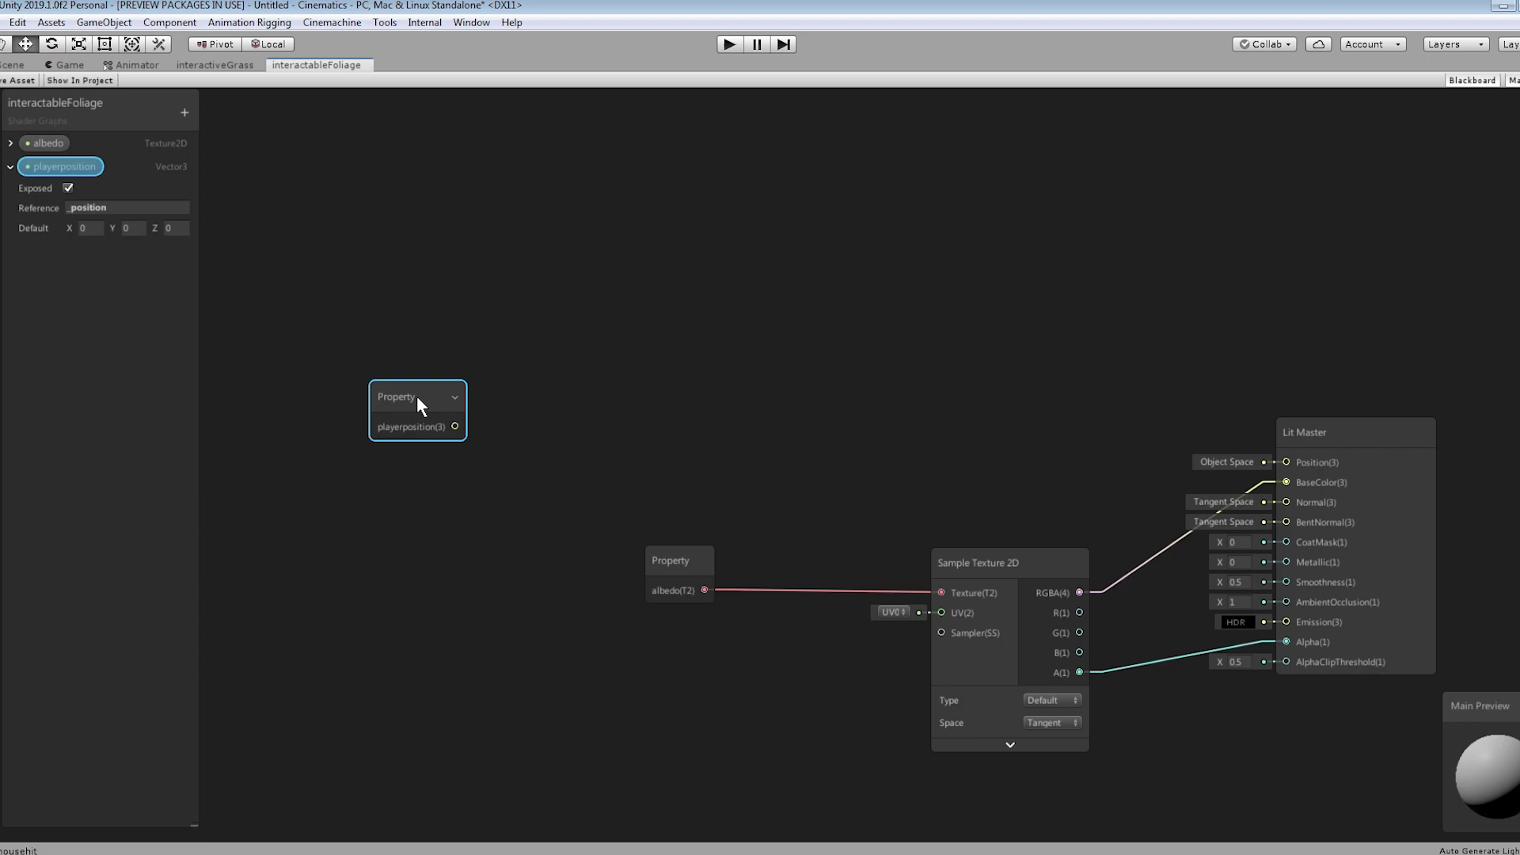
# Add a World Position node and a duplicate set to Object space.
pyautogui.press('space')
pyautogui.write('pos')
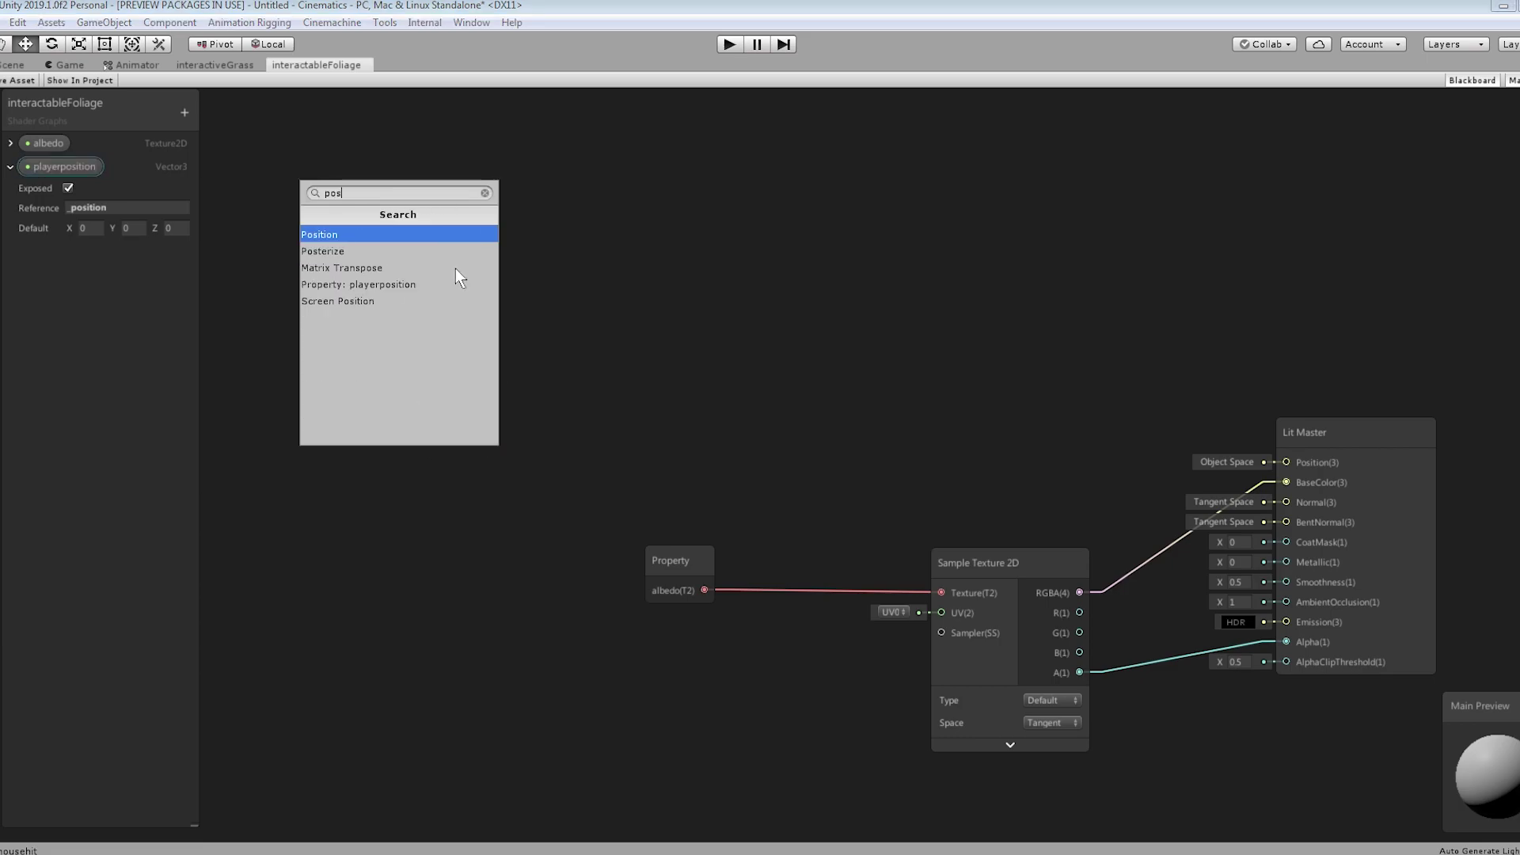
pyautogui.press('Return')
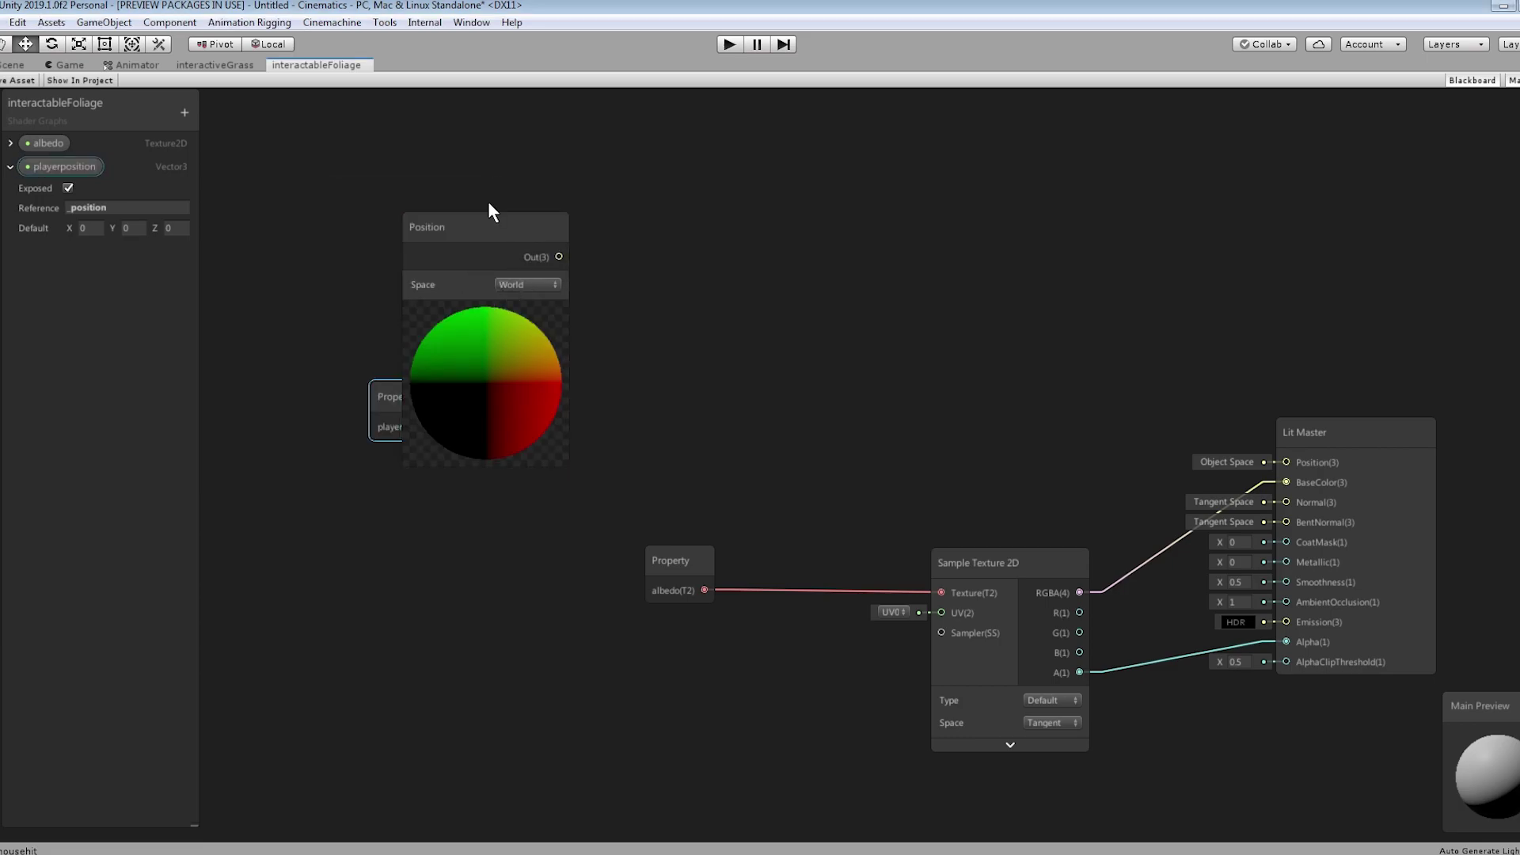
pyautogui.moveTo(479, 222); pyautogui.dragTo(417, 139)
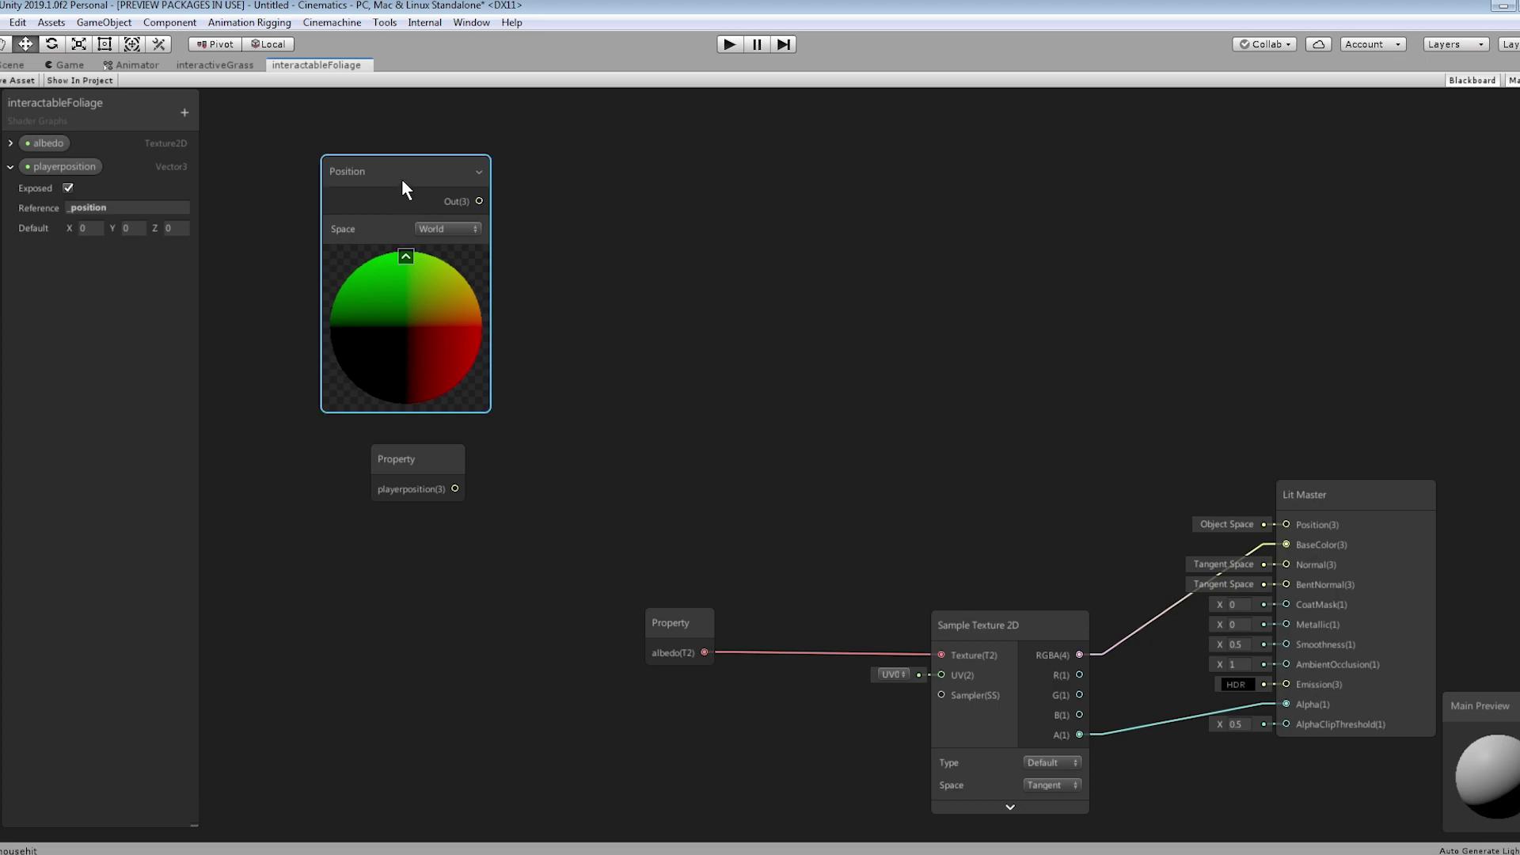
pyautogui.hotkey('ctrl', 'd')
pyautogui.moveTo(395, 197); pyautogui.dragTo(431, 560)
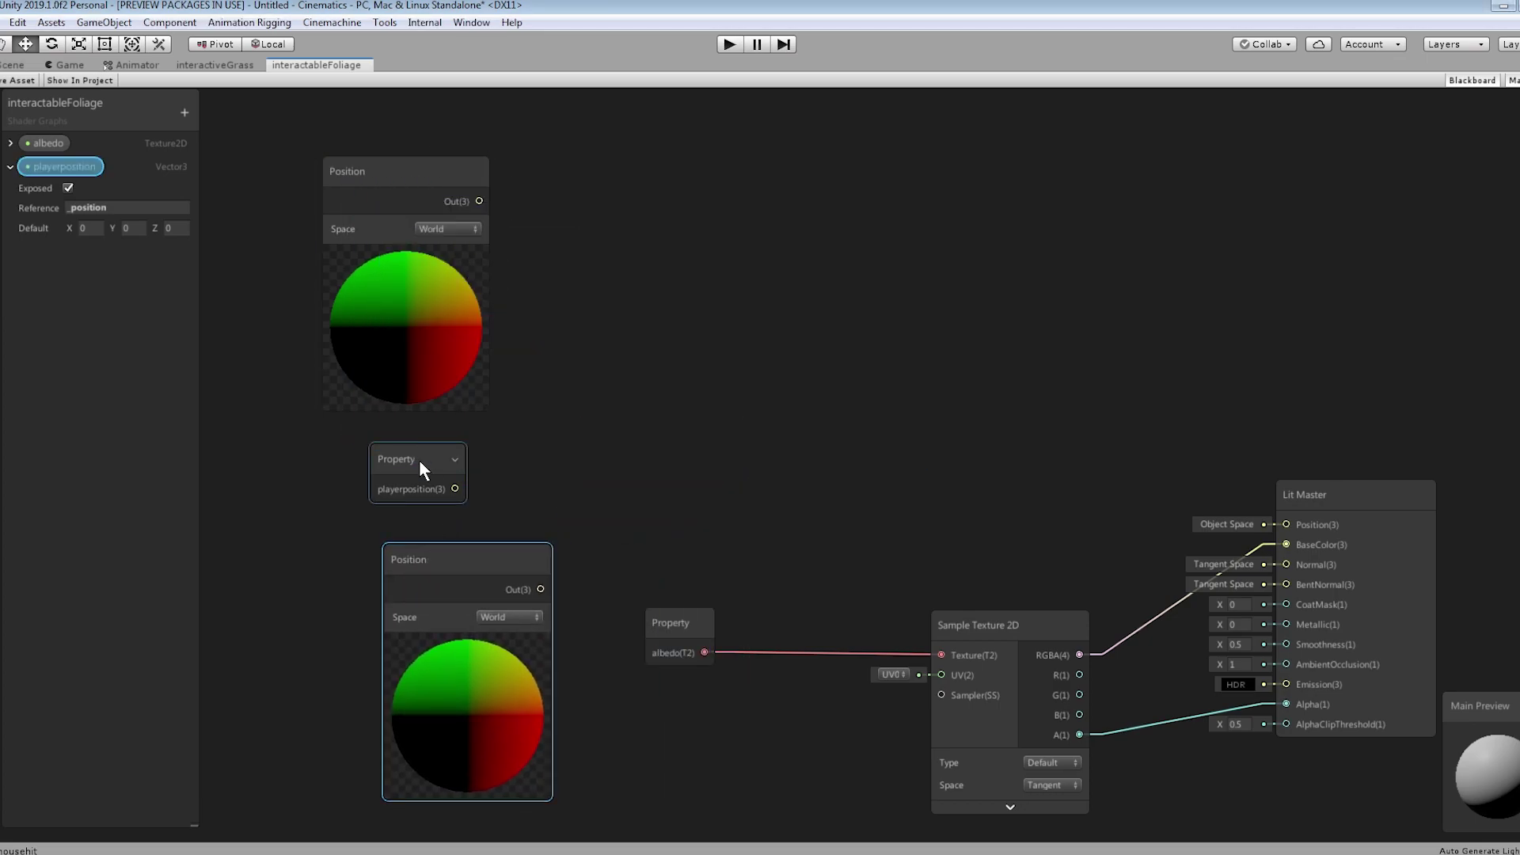
pyautogui.moveTo(419, 467); pyautogui.dragTo(411, 155)
pyautogui.click(403, 339)
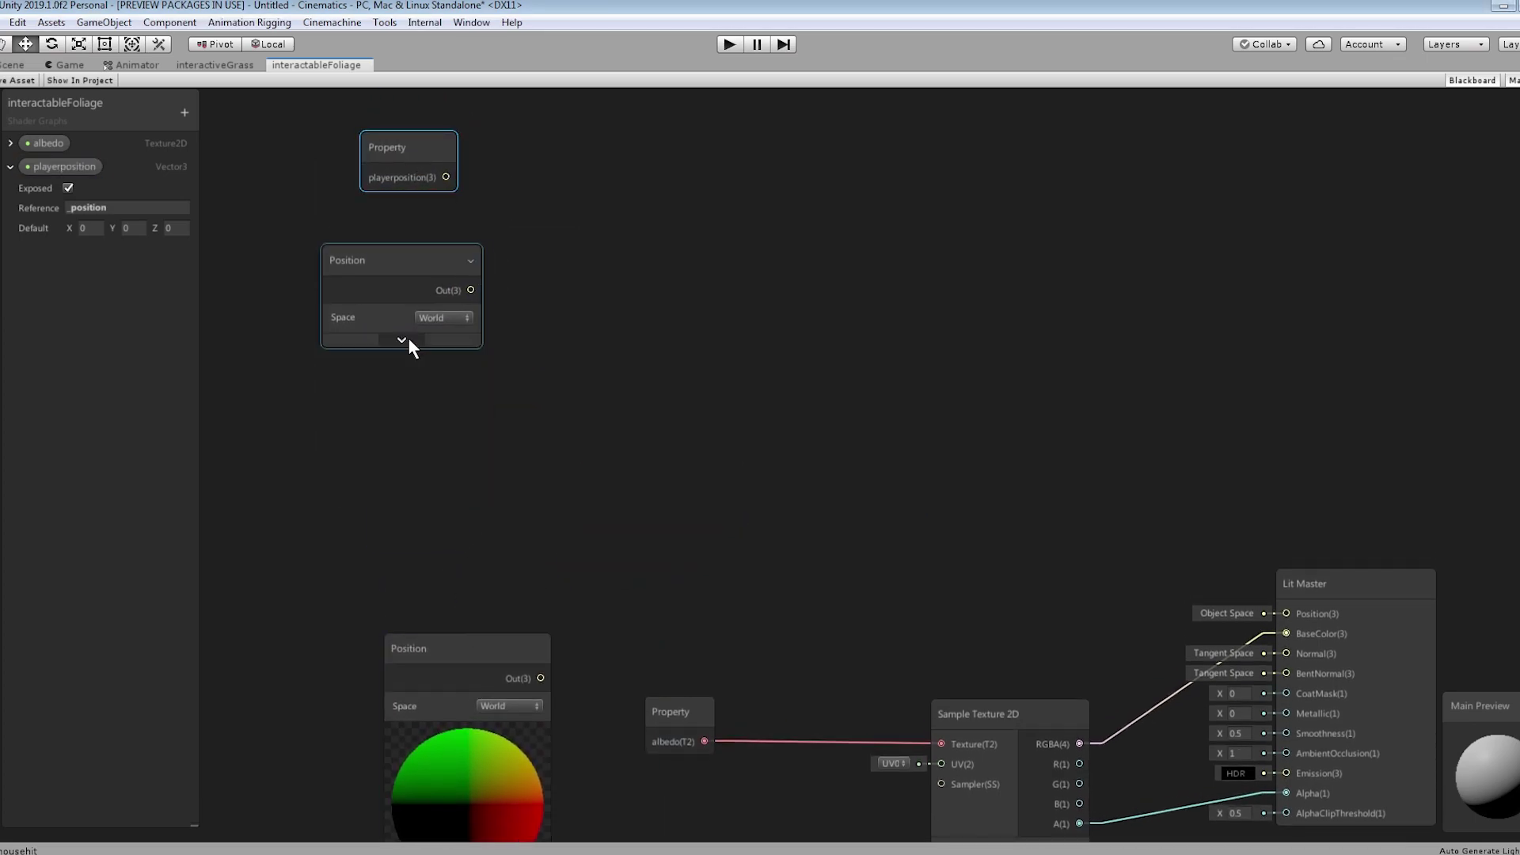
pyautogui.moveTo(471, 653); pyautogui.dragTo(631, 401)
pyautogui.click(448, 441)
pyautogui.click(458, 462)
# Add a Split node fed by Object Position and a collapsed Combine node.
pyautogui.write('split')
pyautogui.press('Return')
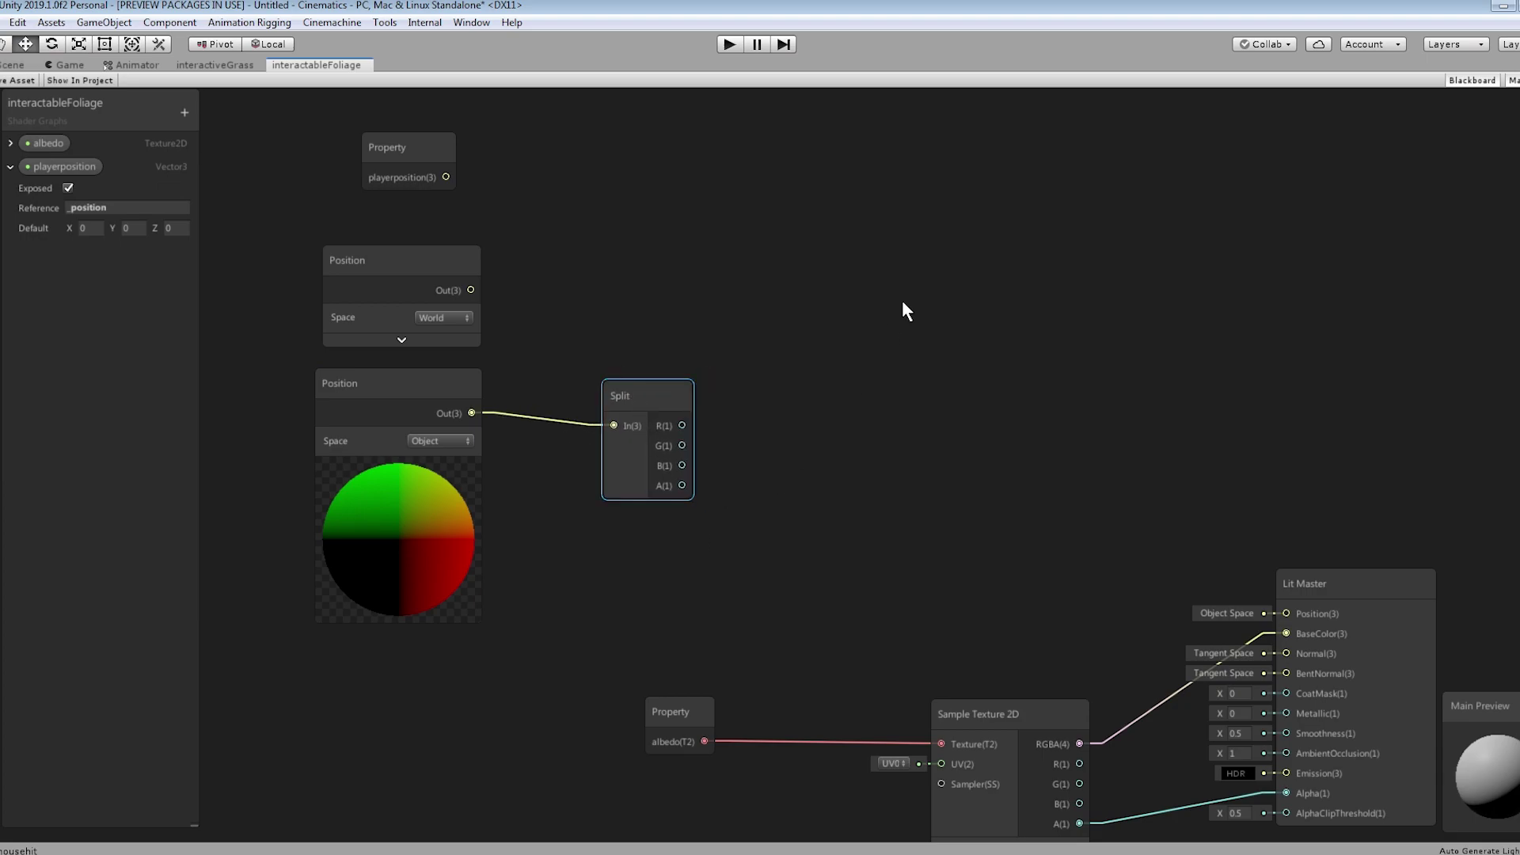
pyautogui.rightClick(901, 302)
pyautogui.click(938, 316)
pyautogui.write('combine')
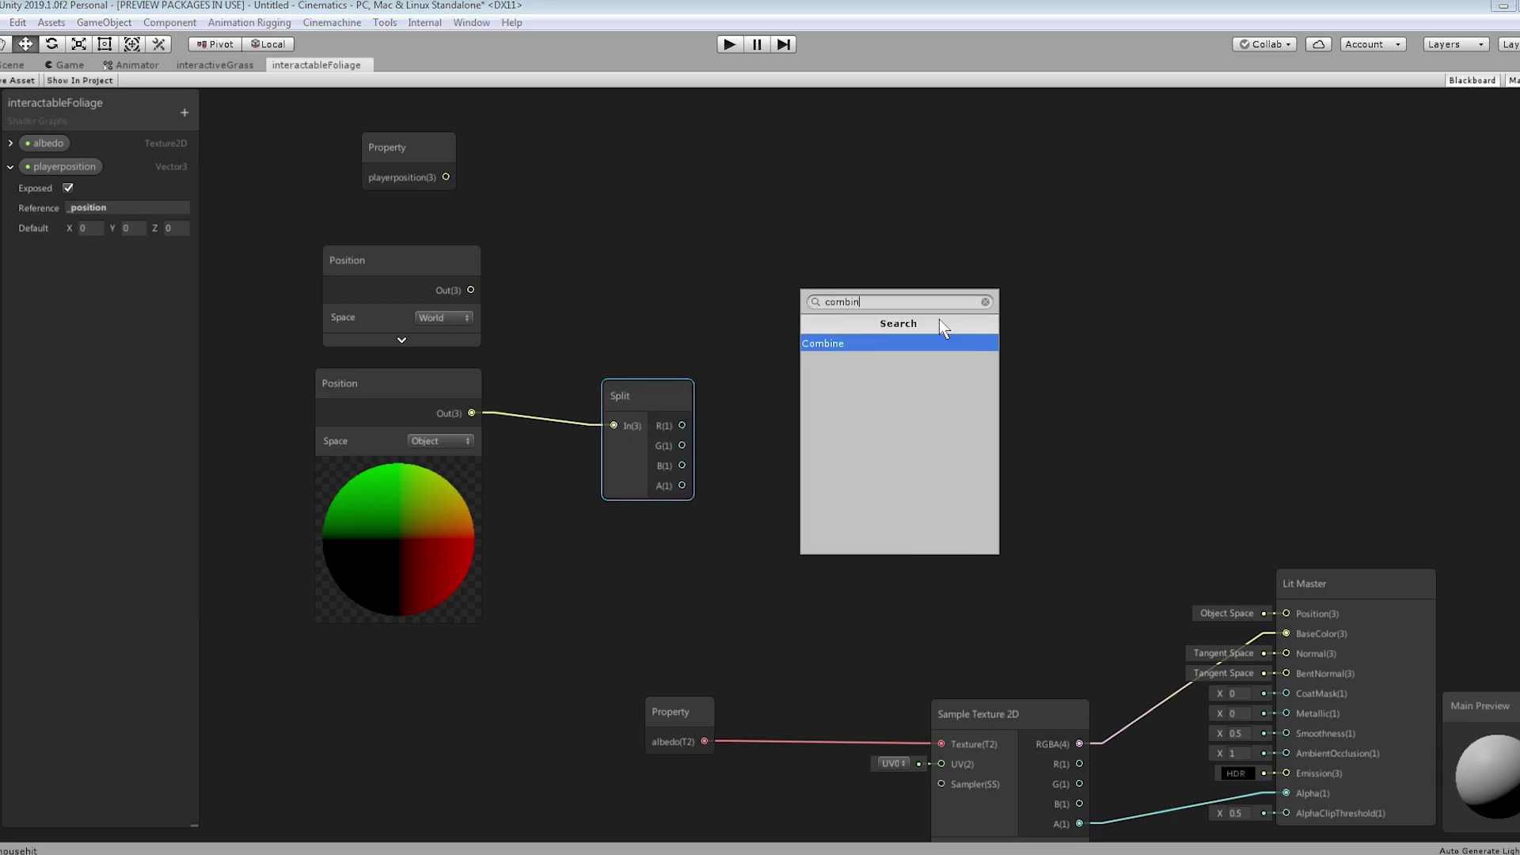
pyautogui.press('Return')
pyautogui.moveTo(939, 325); pyautogui.dragTo(908, 375)
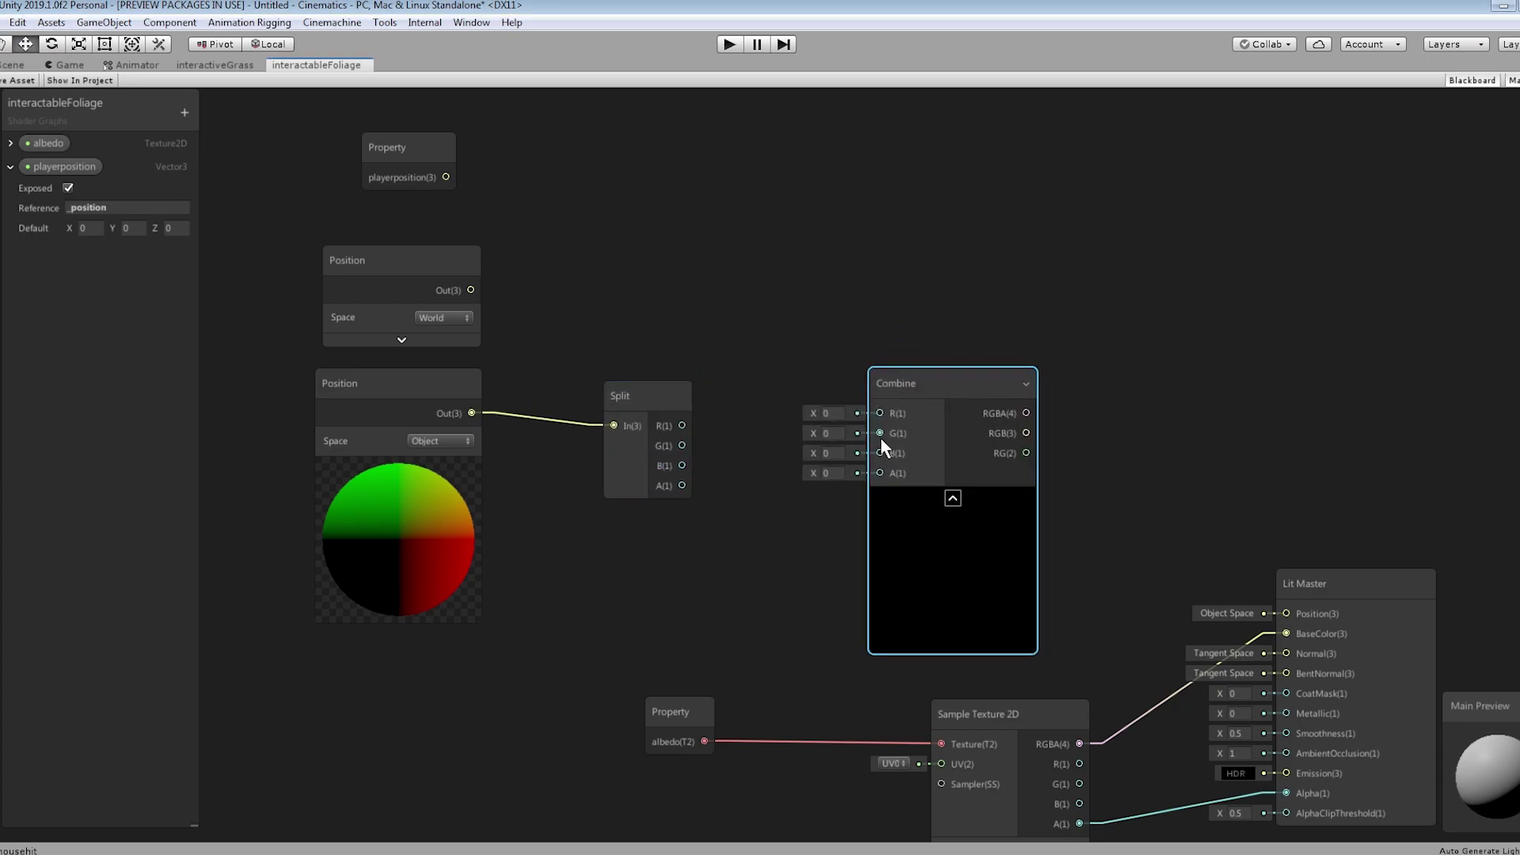
pyautogui.click(952, 498)
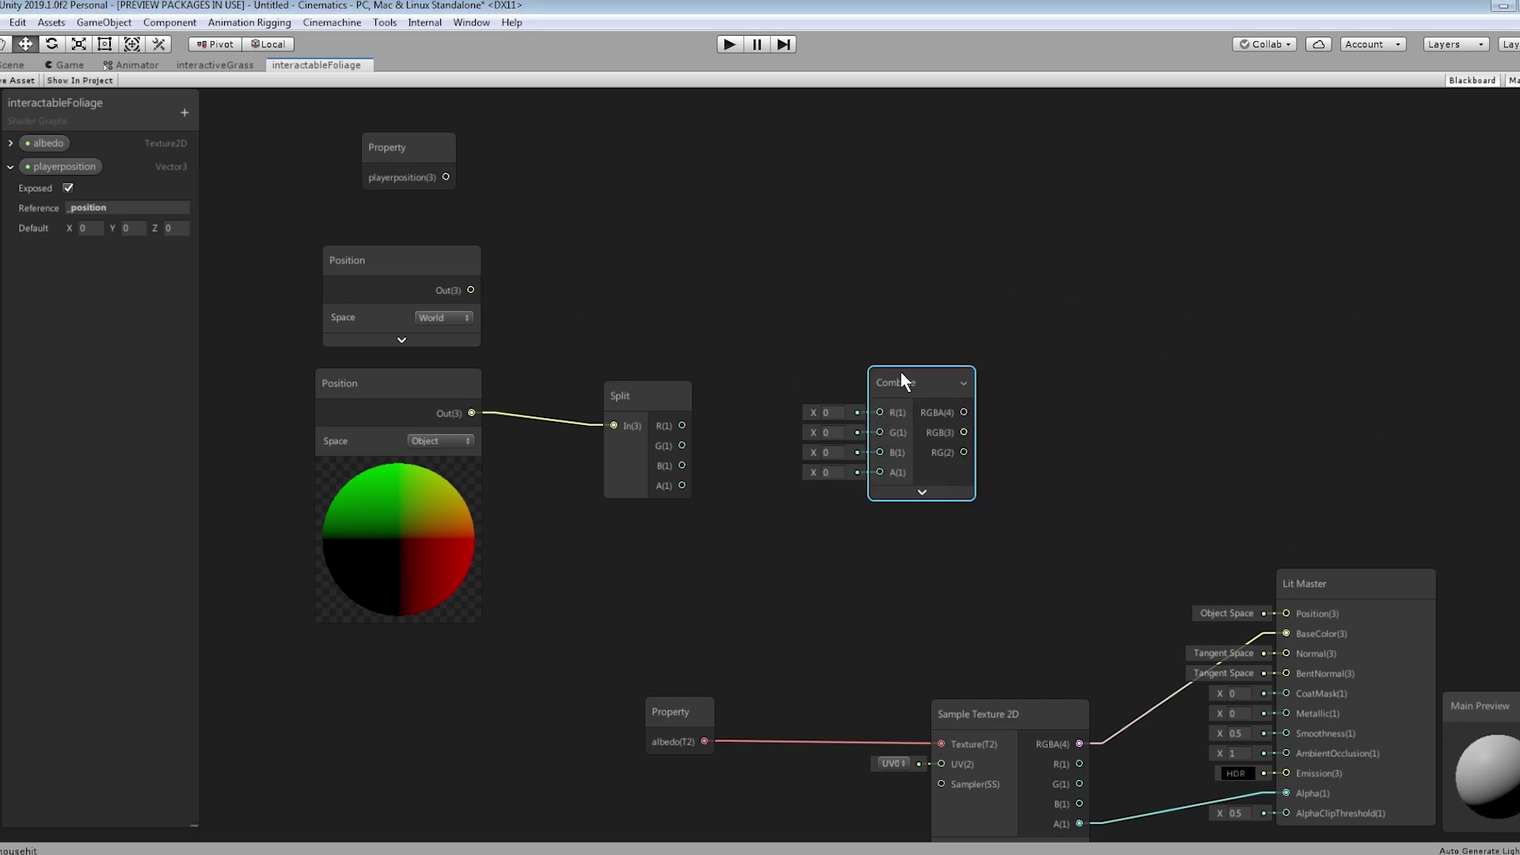
pyautogui.moveTo(890, 381); pyautogui.dragTo(942, 281)
pyautogui.moveTo(630, 383); pyautogui.dragTo(606, 411)
pyautogui.click(940, 278)
# Wire the Combine output into the Lit Master's Position input.
pyautogui.moveTo(940, 278); pyautogui.dragTo(938, 275)
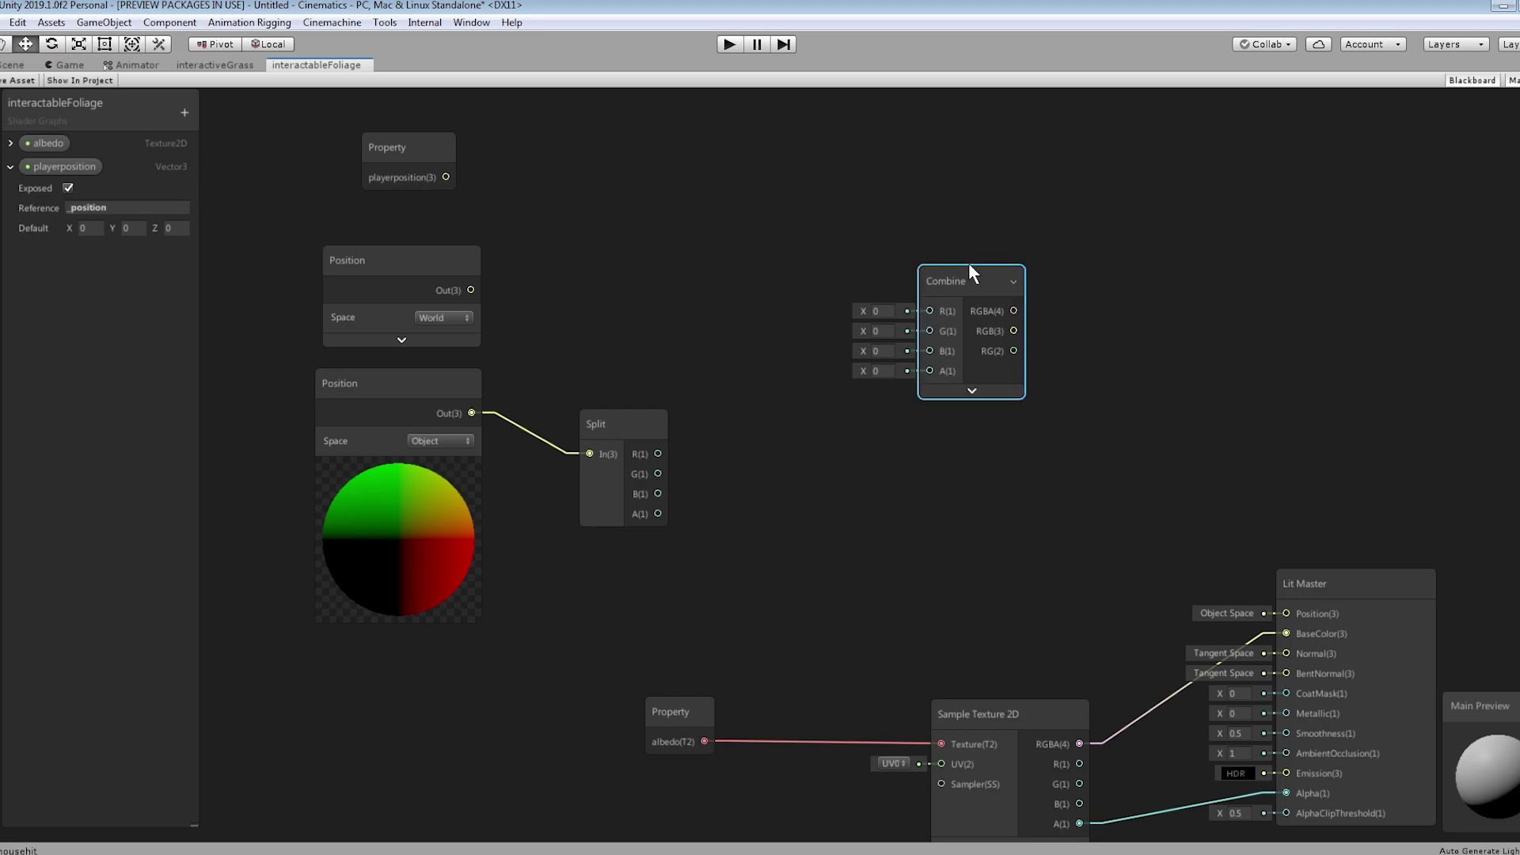
pyautogui.moveTo(972, 273); pyautogui.dragTo(971, 406)
pyautogui.moveTo(1013, 464); pyautogui.dragTo(1287, 614)
# Create an Add node with Object Position feeding its A input.
pyautogui.press('space')
pyautogui.write('ad')
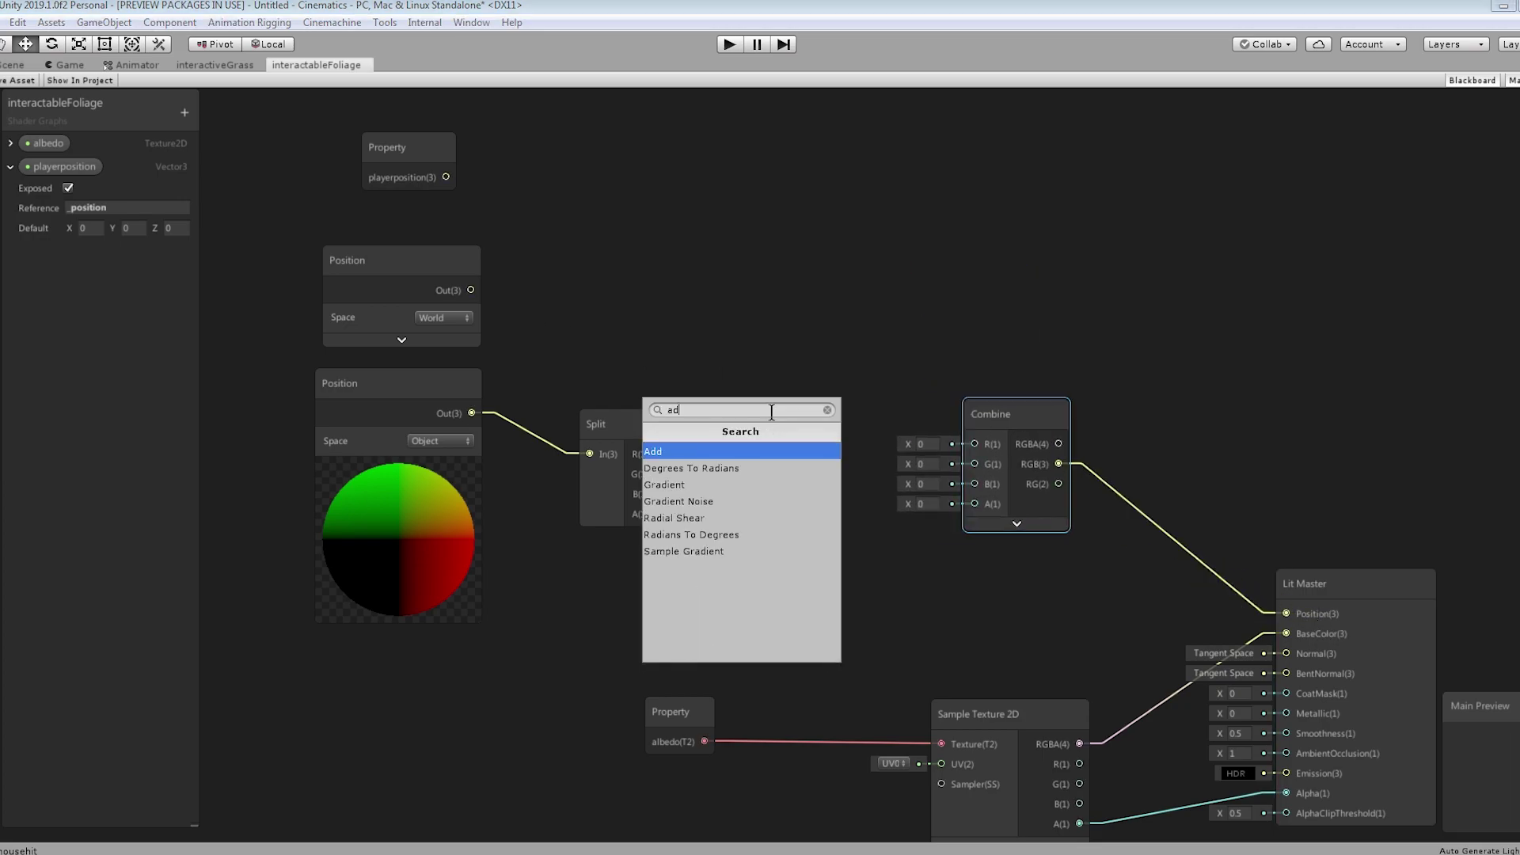
pyautogui.press('Return')
pyautogui.moveTo(472, 413); pyautogui.dragTo(792, 324)
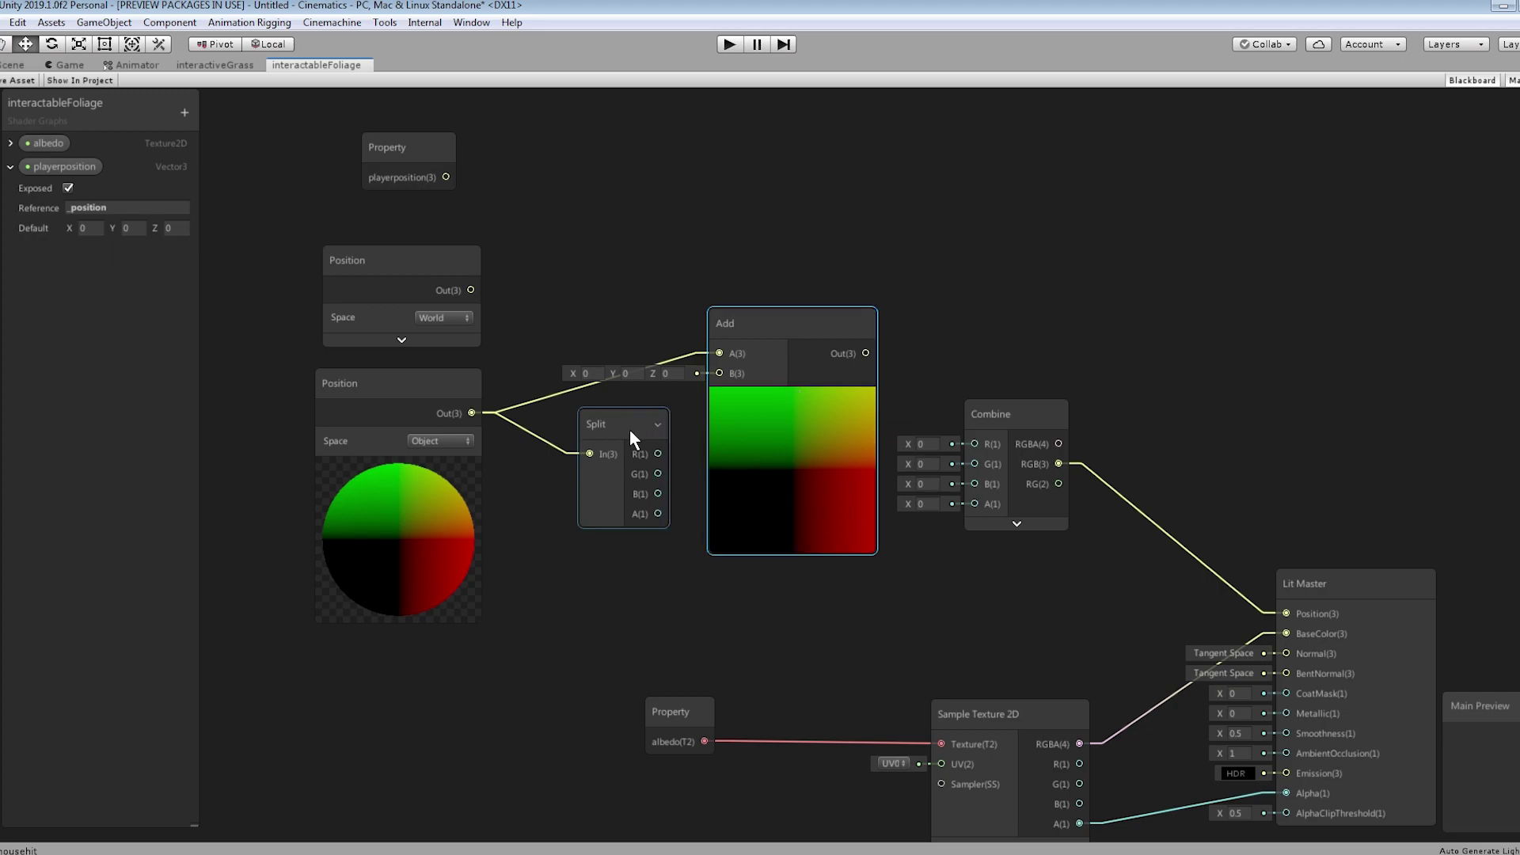
pyautogui.moveTo(631, 431); pyautogui.dragTo(600, 445)
pyautogui.moveTo(759, 326); pyautogui.dragTo(813, 388)
pyautogui.click(752, 361)
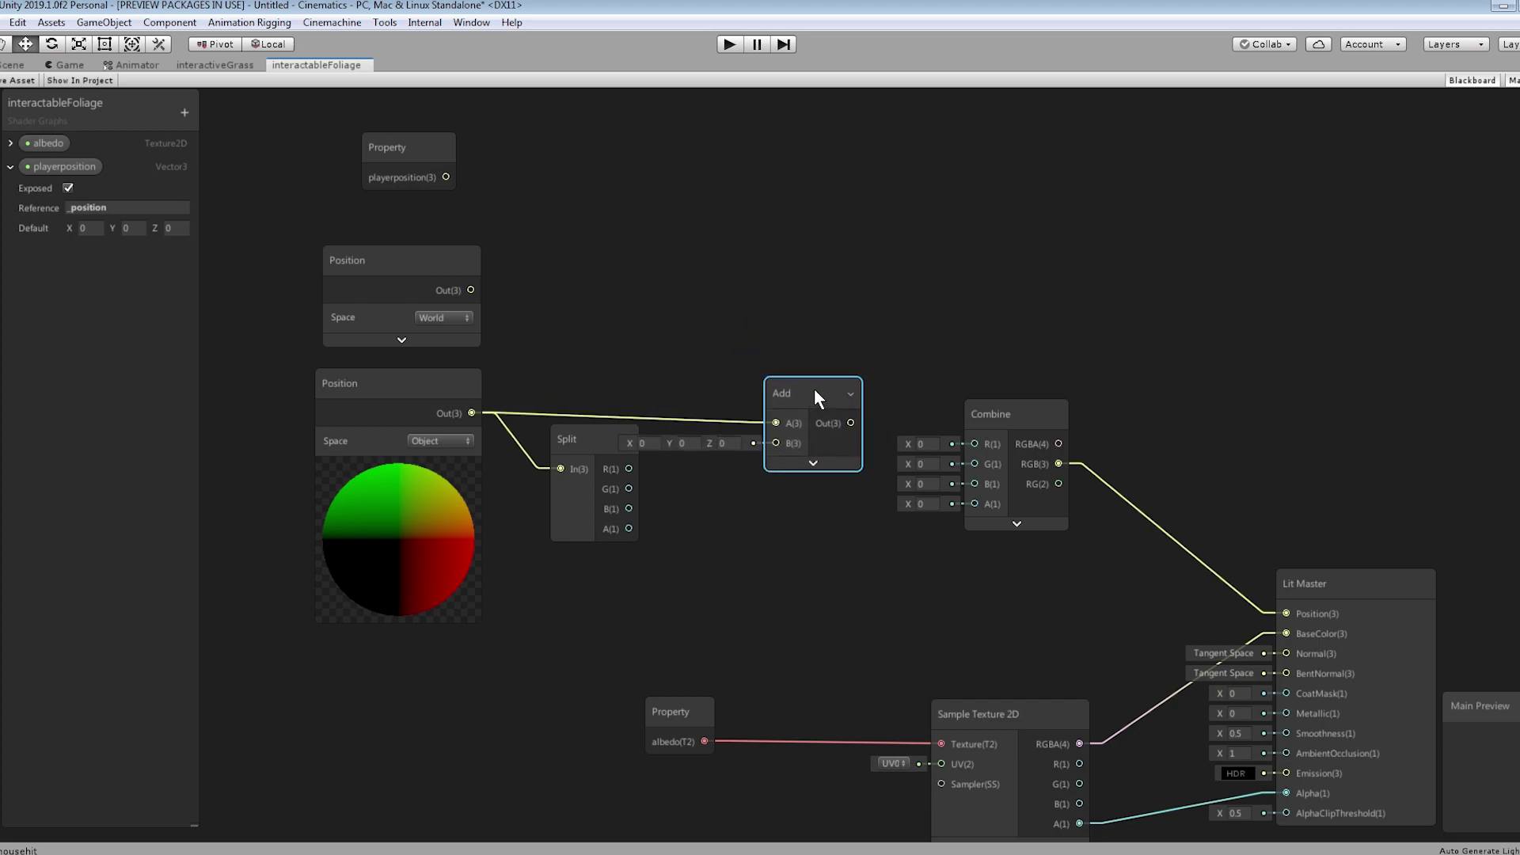
# Add a Multiply node beside Split and feed its result into Add's B input.
pyautogui.press('space')
pyautogui.write('multiply')
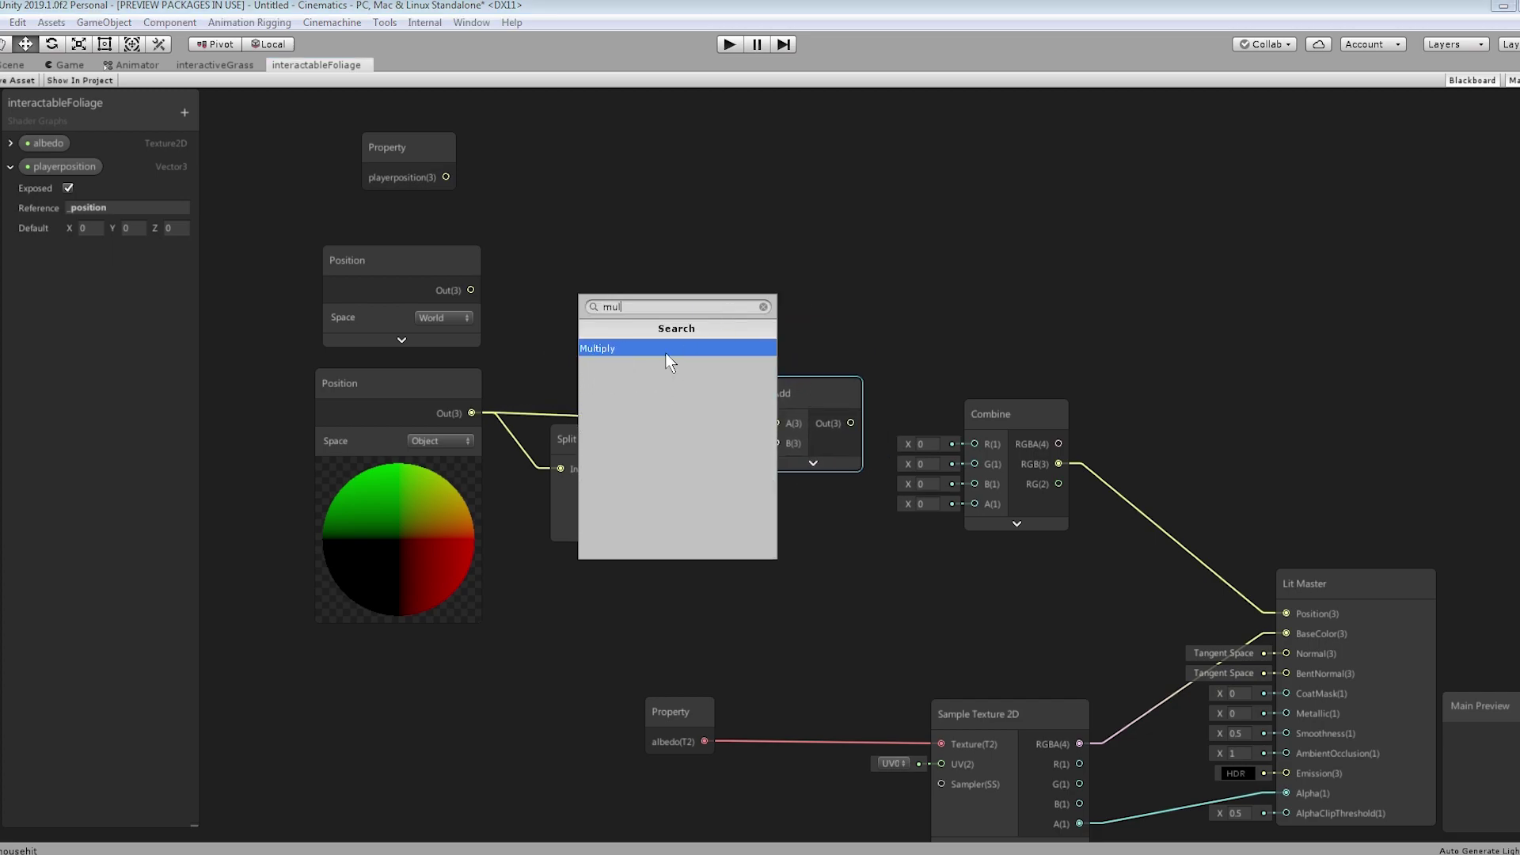
pyautogui.click(666, 354)
pyautogui.moveTo(697, 337); pyautogui.dragTo(698, 562)
pyautogui.click(776, 587)
pyautogui.moveTo(754, 514); pyautogui.dragTo(730, 283)
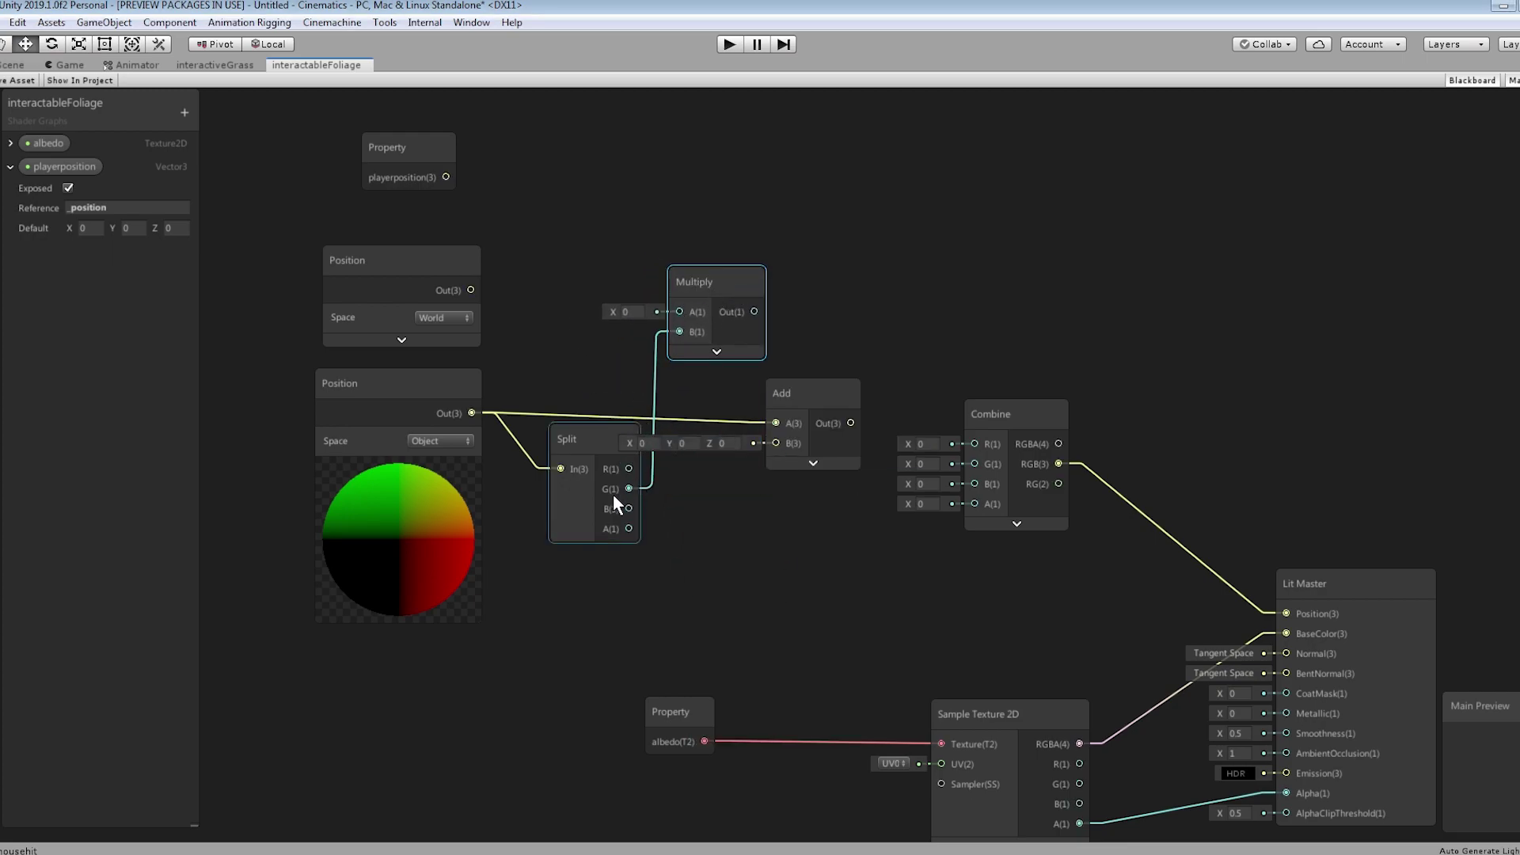
pyautogui.moveTo(787, 396); pyautogui.dragTo(754, 311)
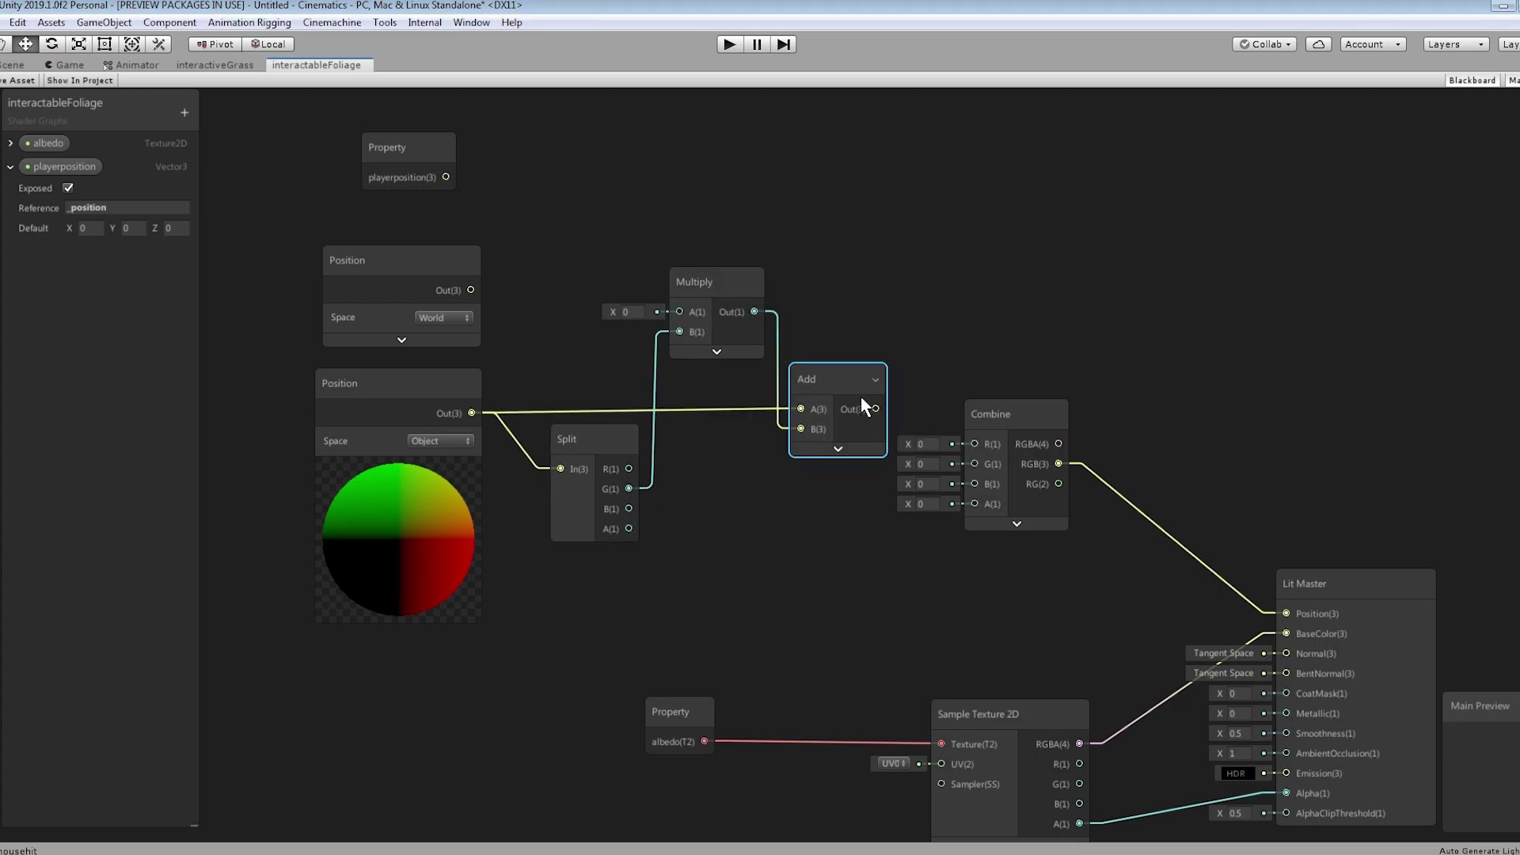
pyautogui.moveTo(828, 380); pyautogui.dragTo(801, 389)
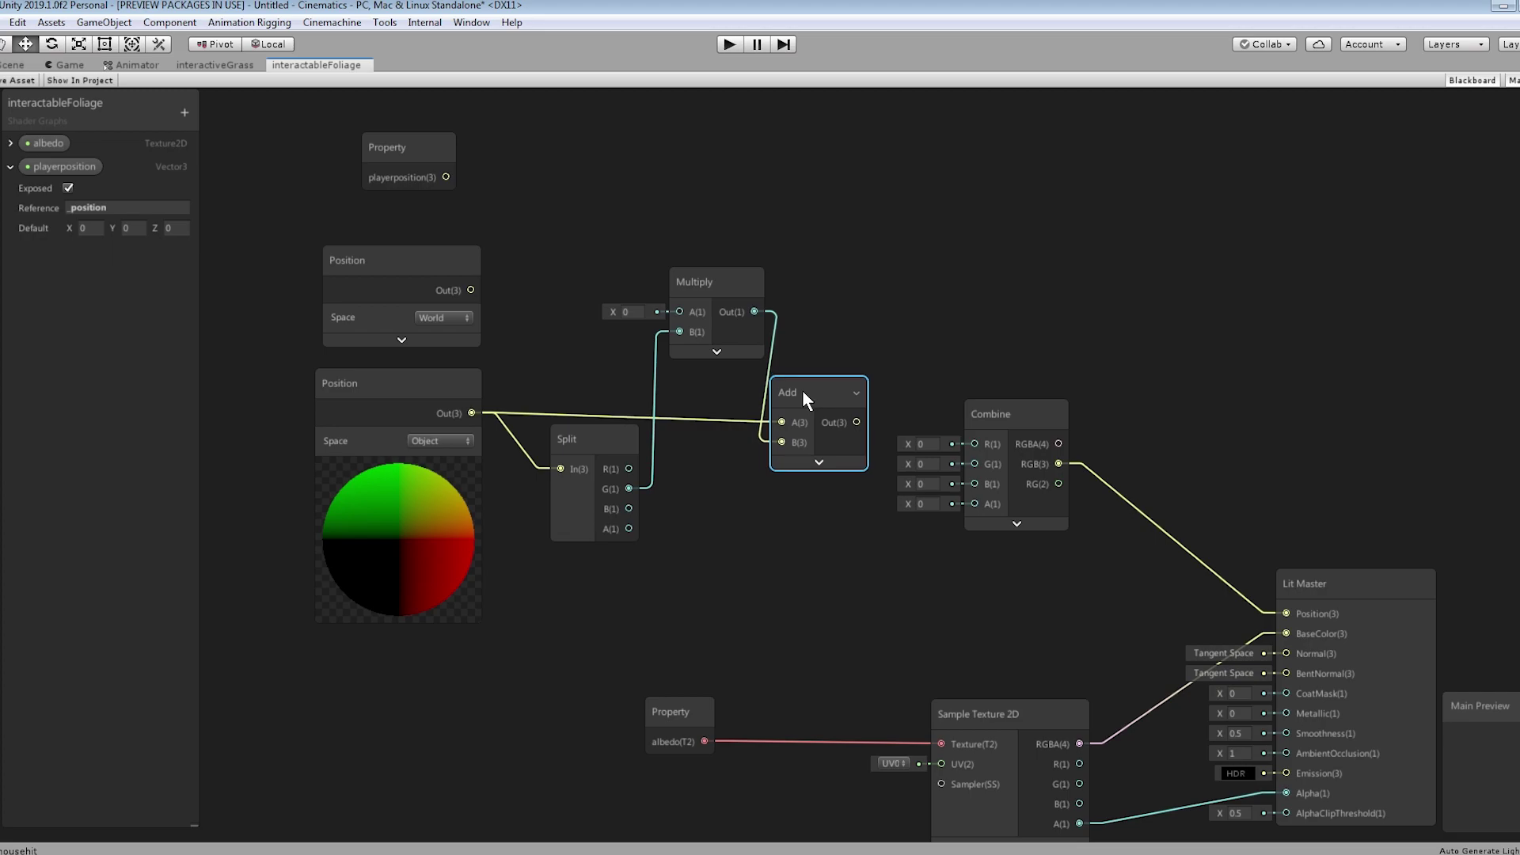
pyautogui.moveTo(1016, 413); pyautogui.dragTo(1137, 406)
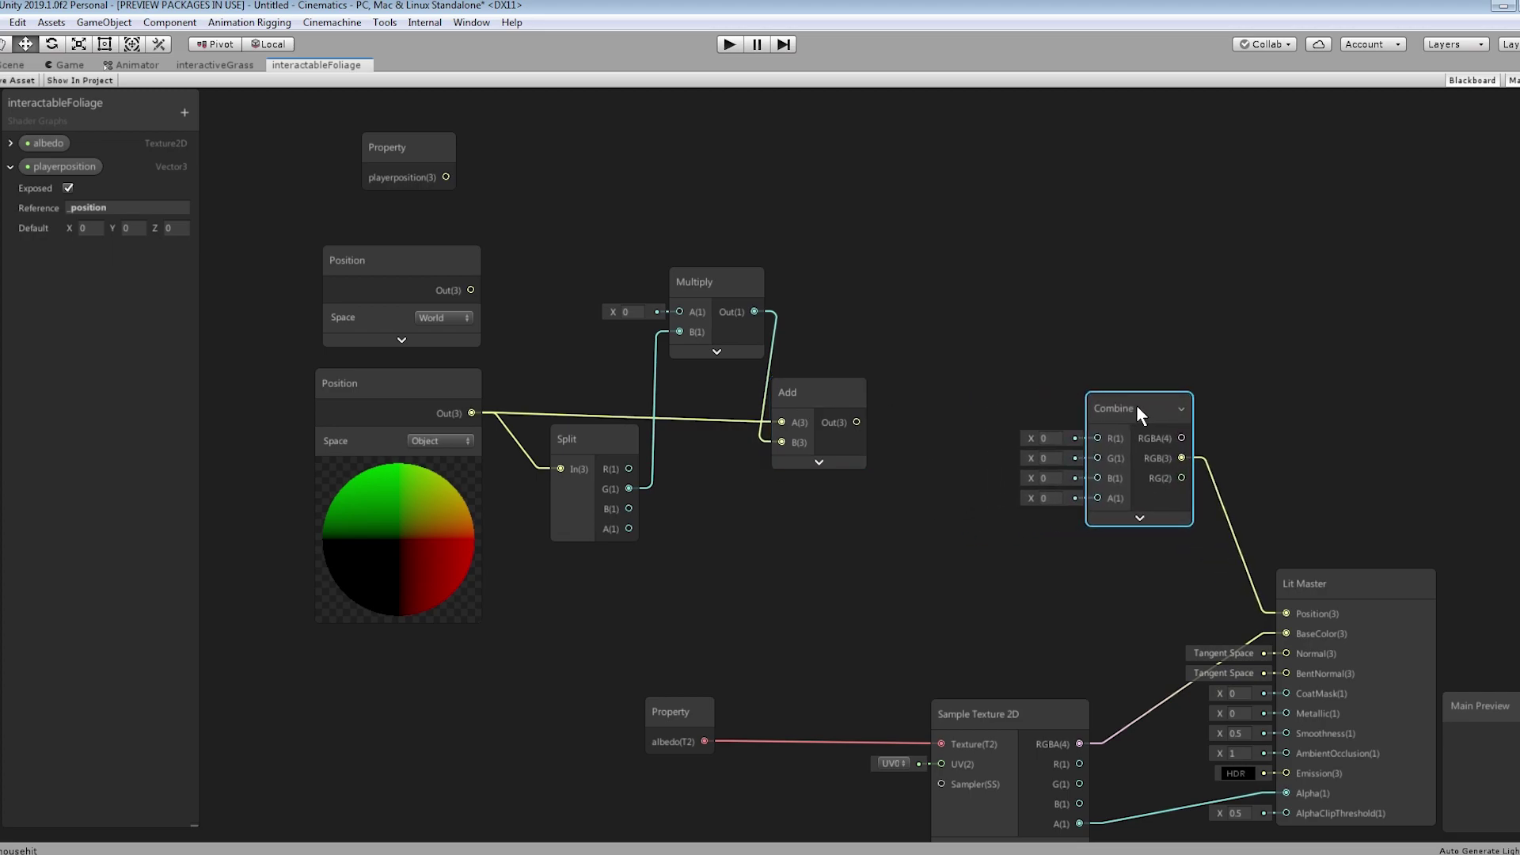
# Add a collapsed Clamp node and shift the Multiply and Add nodes around it.
pyautogui.rightClick(952, 364)
pyautogui.click(971, 372)
pyautogui.write('clamp')
pyautogui.press('Return')
pyautogui.moveTo(971, 375); pyautogui.dragTo(968, 540)
pyautogui.click(975, 564)
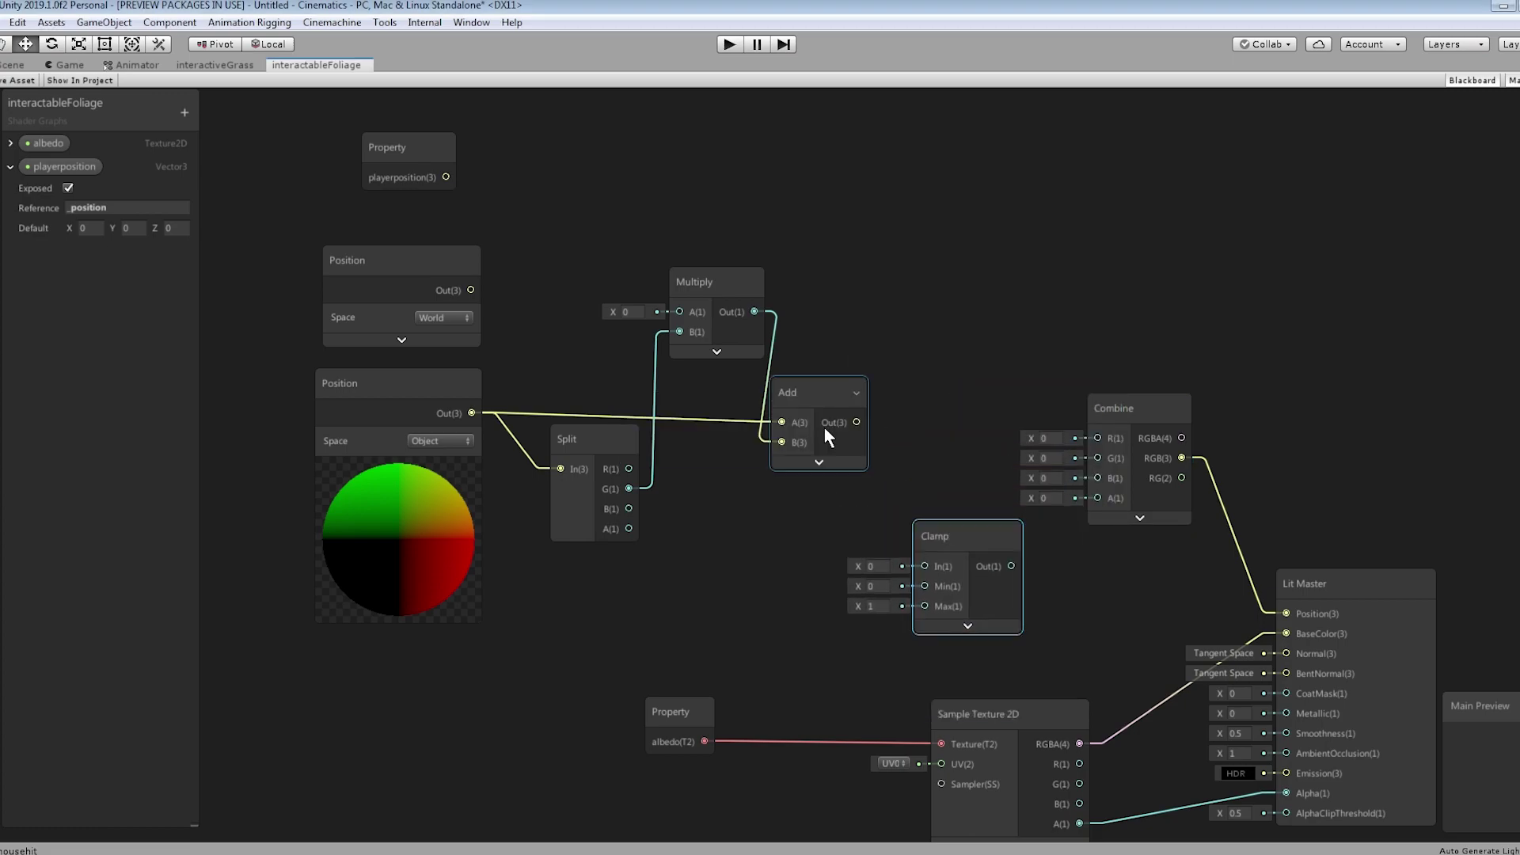
pyautogui.moveTo(798, 394); pyautogui.dragTo(786, 398)
pyautogui.moveTo(728, 282); pyautogui.dragTo(673, 254)
pyautogui.moveTo(772, 395); pyautogui.dragTo(734, 376)
# Split the Add output with a duplicate Split, set Clamp Max to 3, wire R and B into Combine.
pyautogui.click(593, 440)
pyautogui.hotkey('ctrl', 'd')
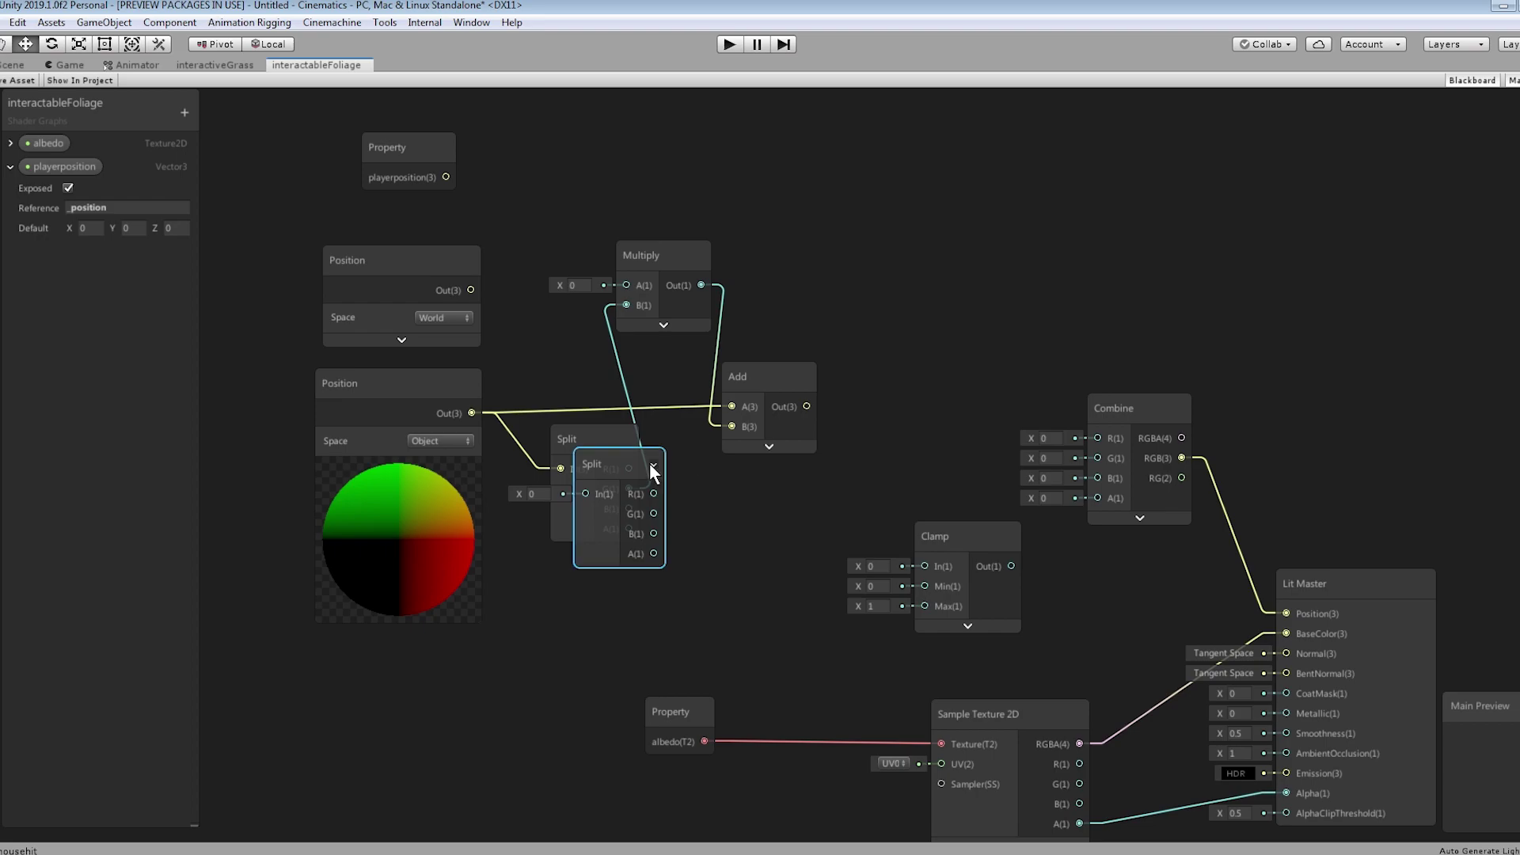
pyautogui.moveTo(649, 463); pyautogui.dragTo(836, 494)
pyautogui.moveTo(805, 407); pyautogui.dragTo(1098, 458)
pyautogui.write('3')
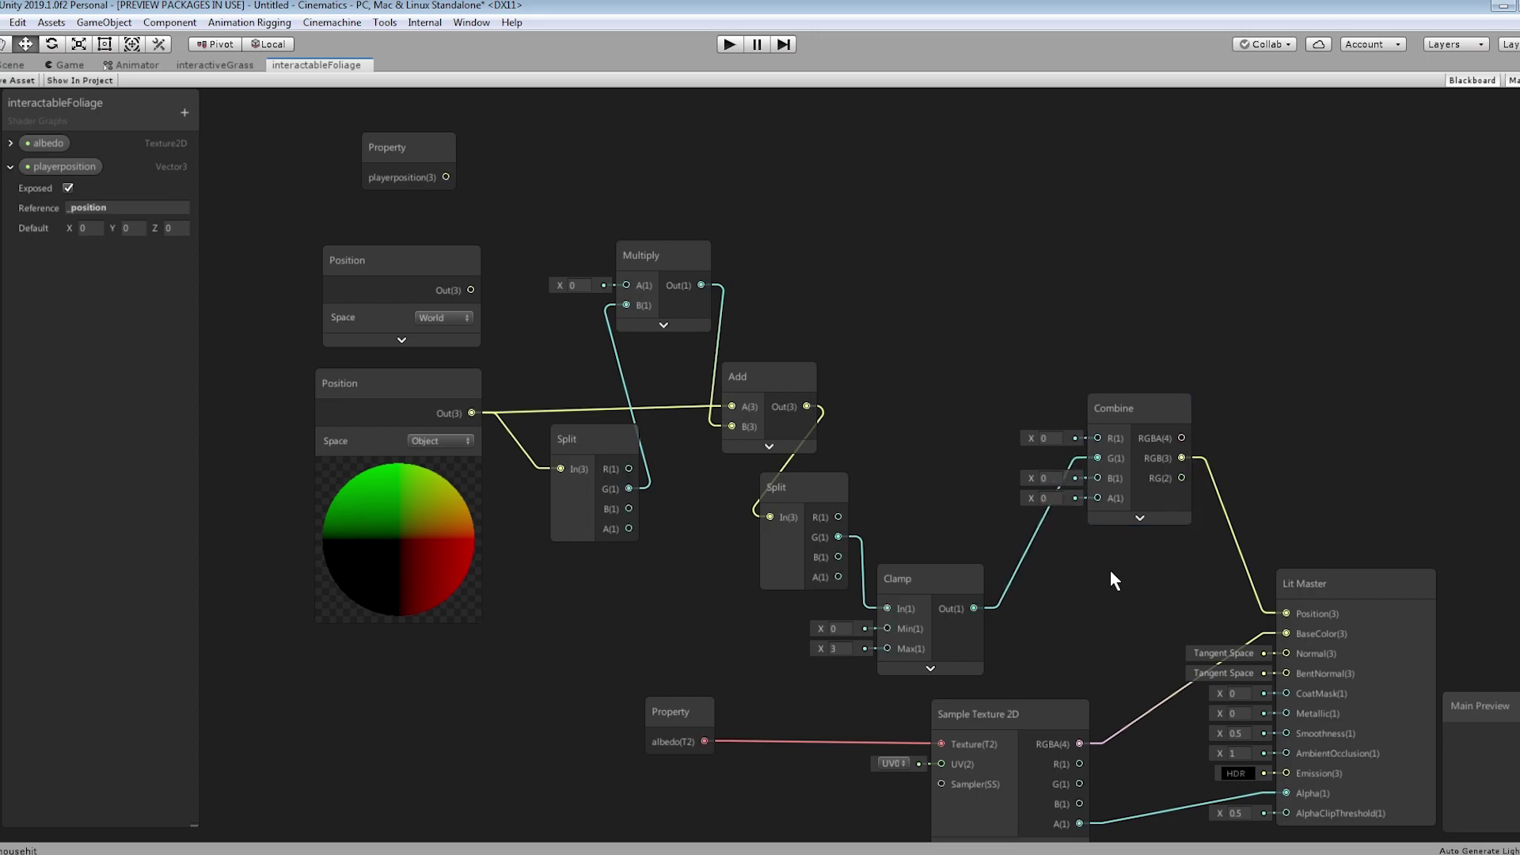
pyautogui.moveTo(838, 517); pyautogui.dragTo(1097, 438)
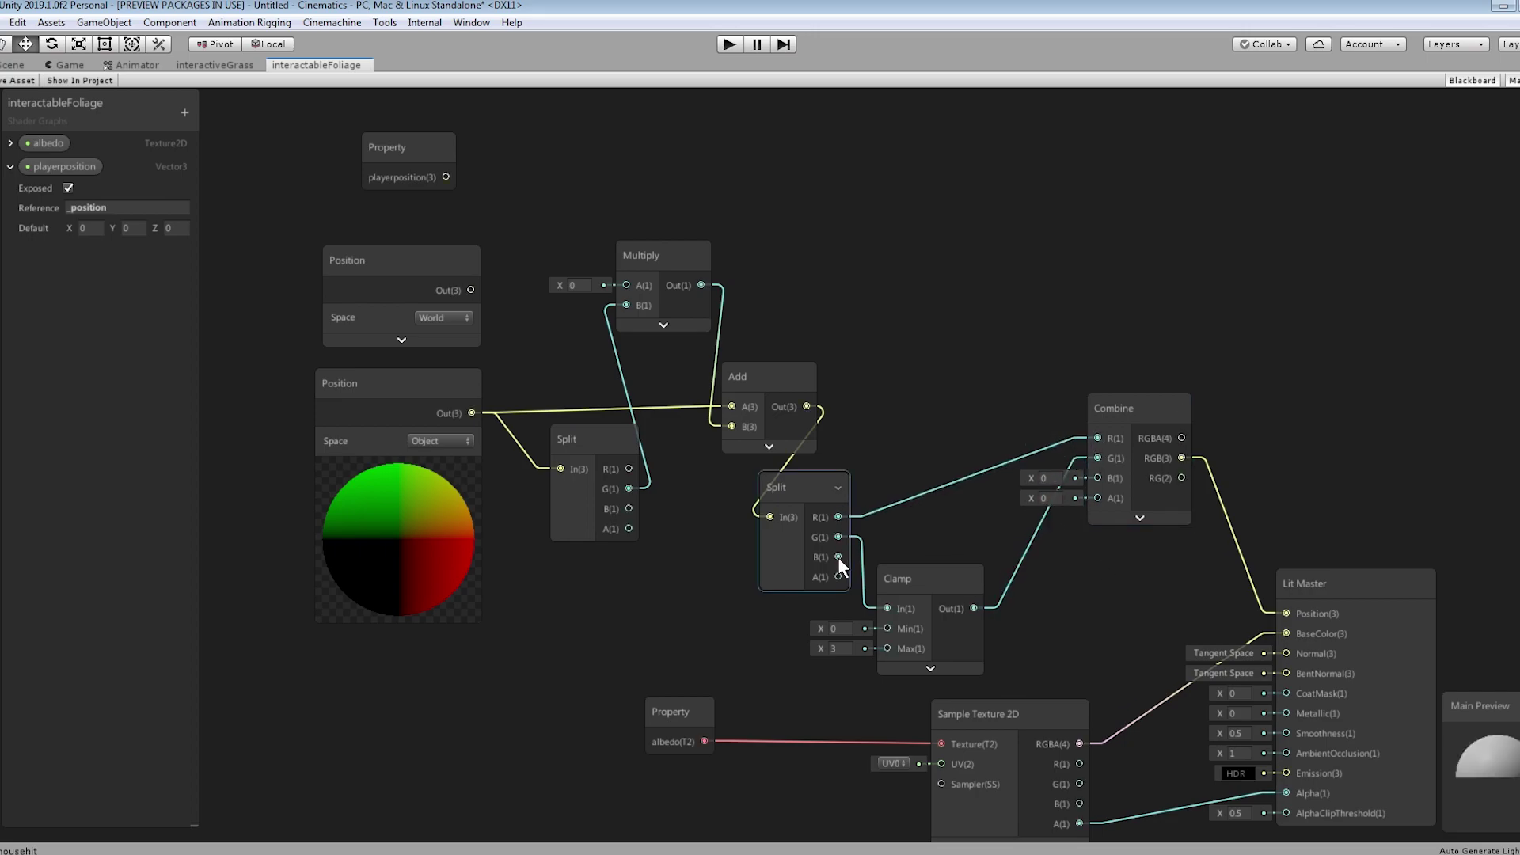
pyautogui.moveTo(838, 557); pyautogui.dragTo(1097, 477)
# Tidy the Clamp, playerposition and World Position nodes.
pyautogui.click(939, 567)
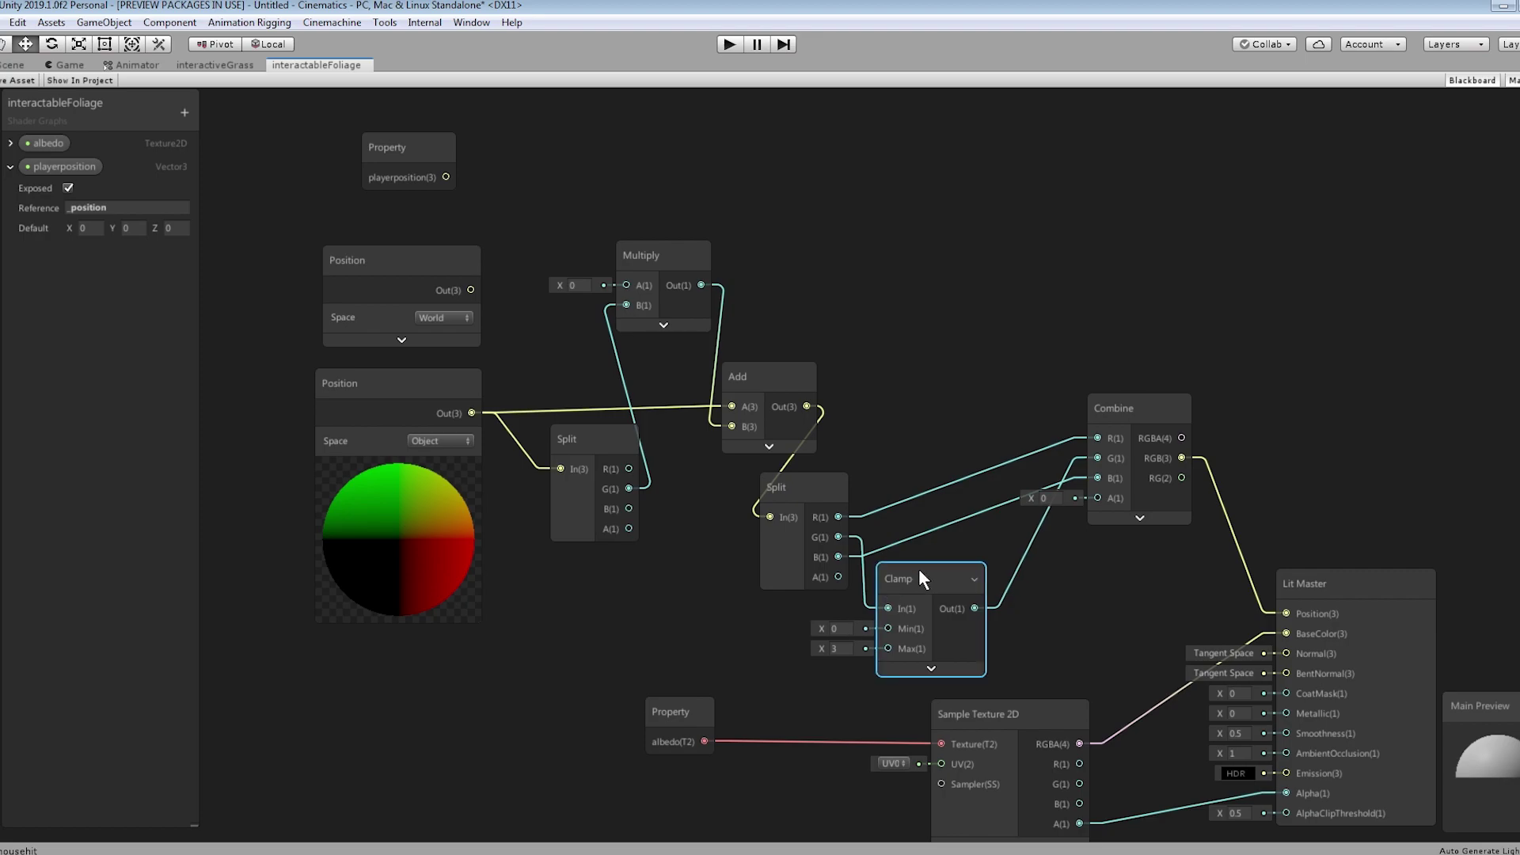
pyautogui.moveTo(918, 569); pyautogui.dragTo(926, 563)
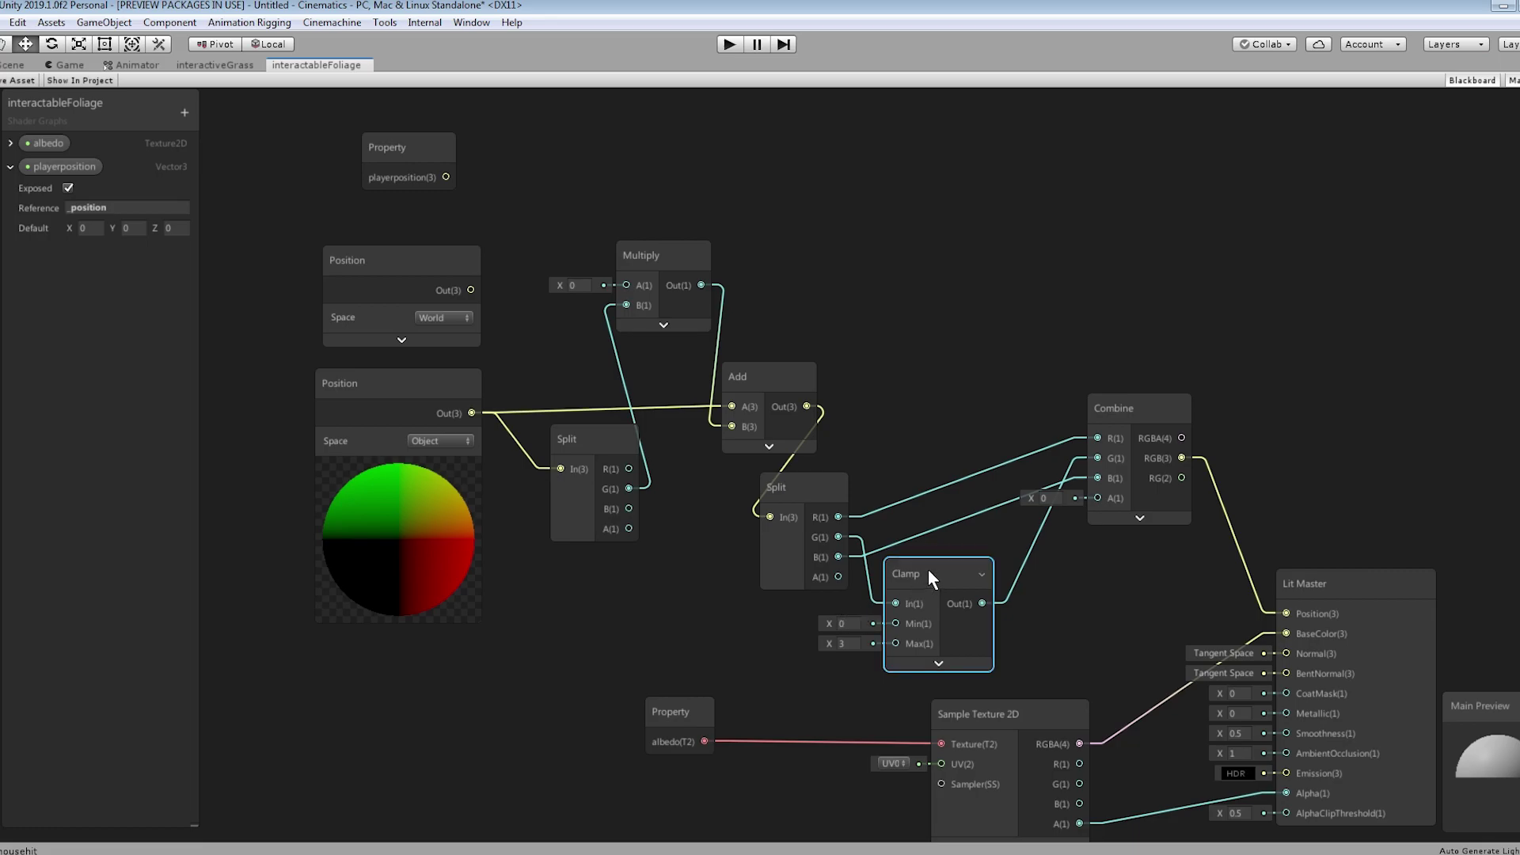
pyautogui.moveTo(931, 578); pyautogui.dragTo(1030, 750, button='middle')
pyautogui.moveTo(487, 330); pyautogui.dragTo(470, 224)
pyautogui.moveTo(476, 388); pyautogui.dragTo(464, 287)
# Create a Subtract node computing World Position minus playerposition.
pyautogui.rightClick(697, 210)
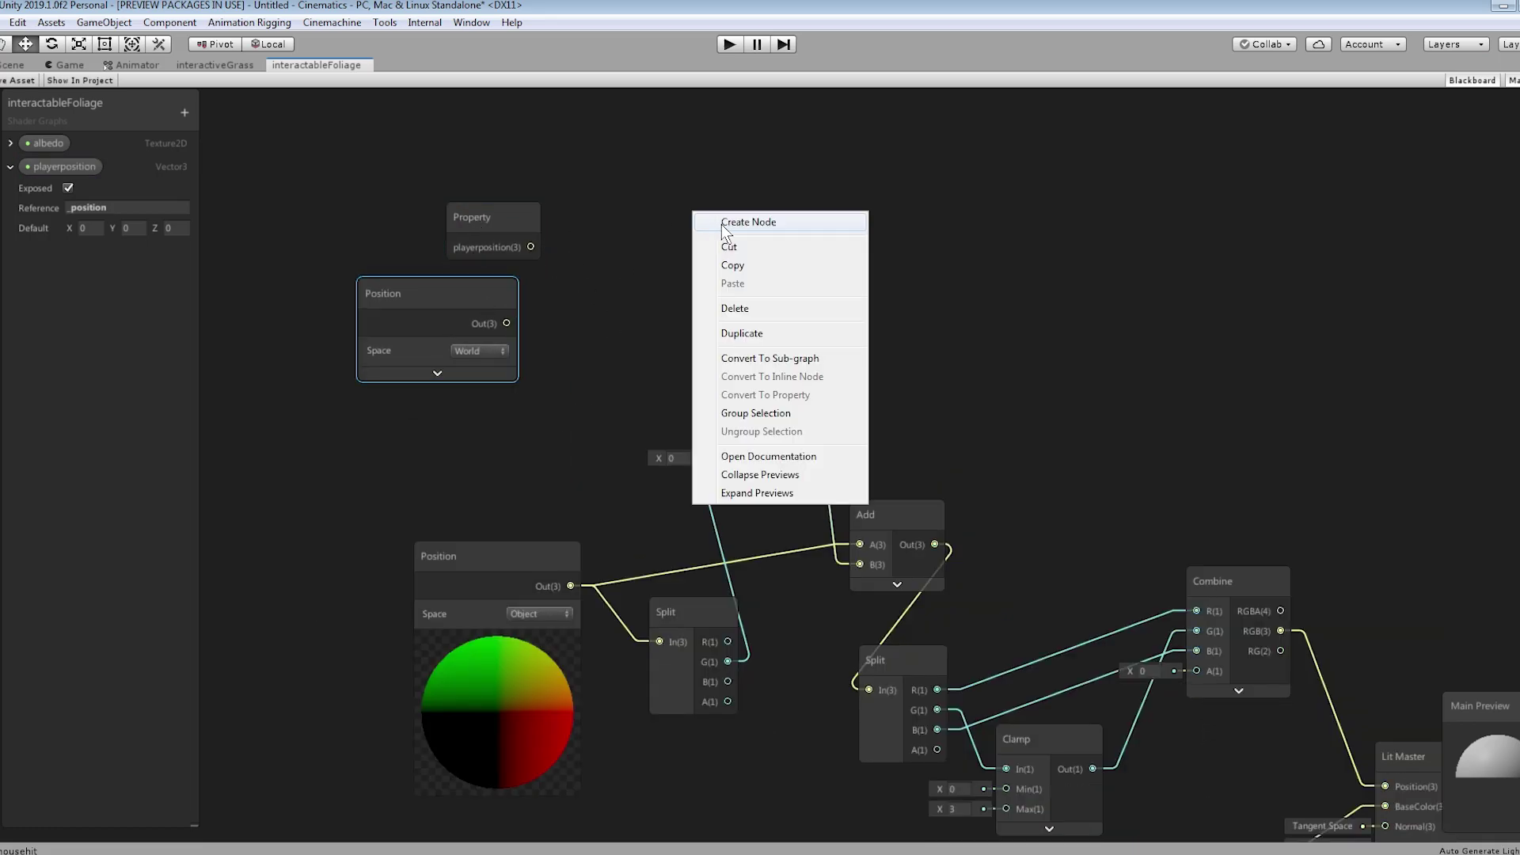
pyautogui.click(732, 221)
pyautogui.write('subtract')
pyautogui.press('Return')
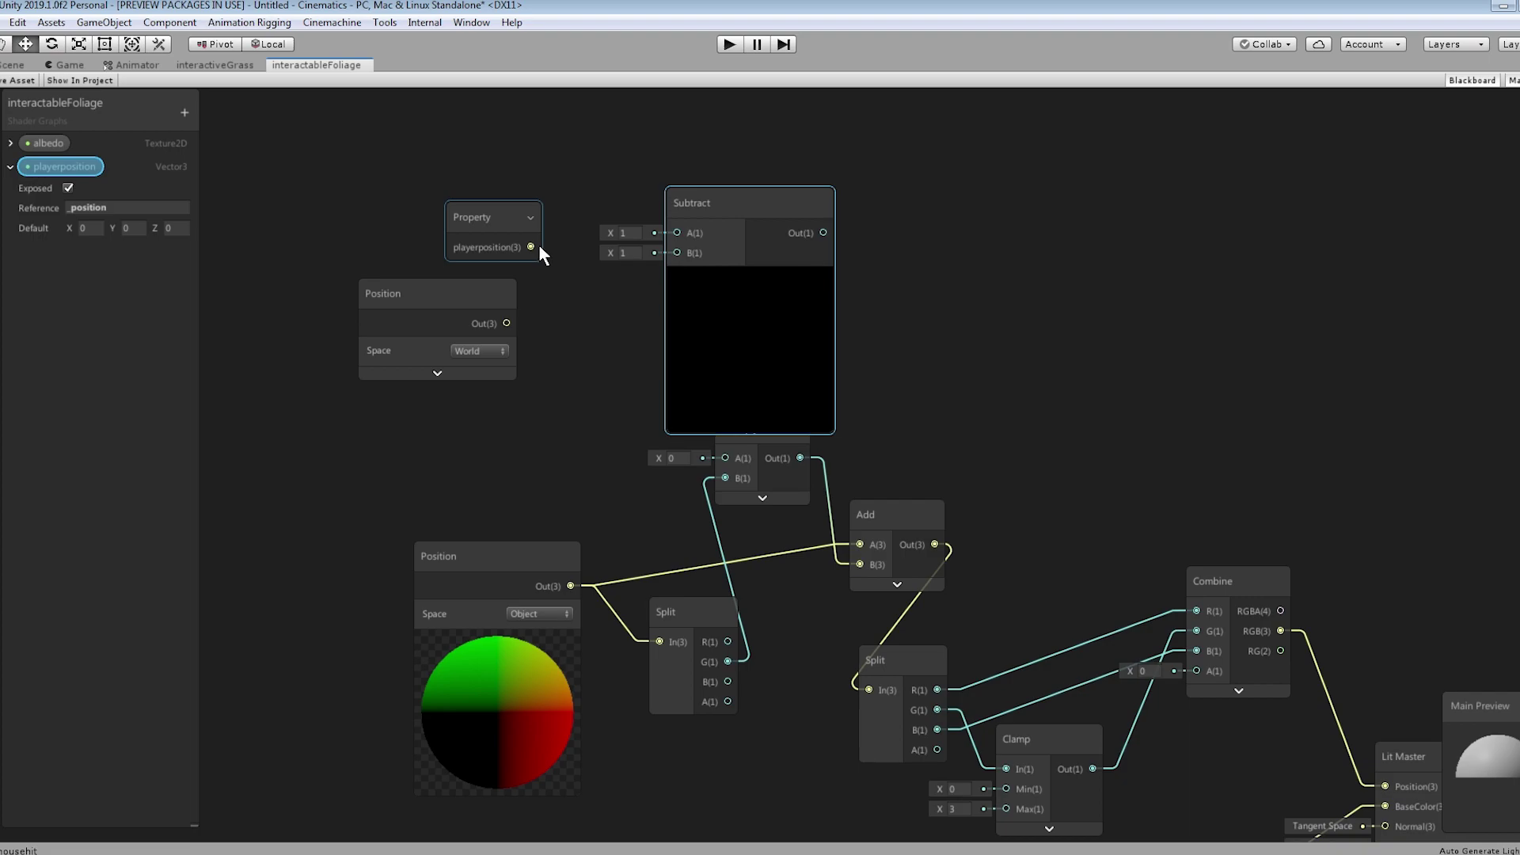
pyautogui.moveTo(507, 323); pyautogui.dragTo(678, 233)
pyautogui.click(438, 372)
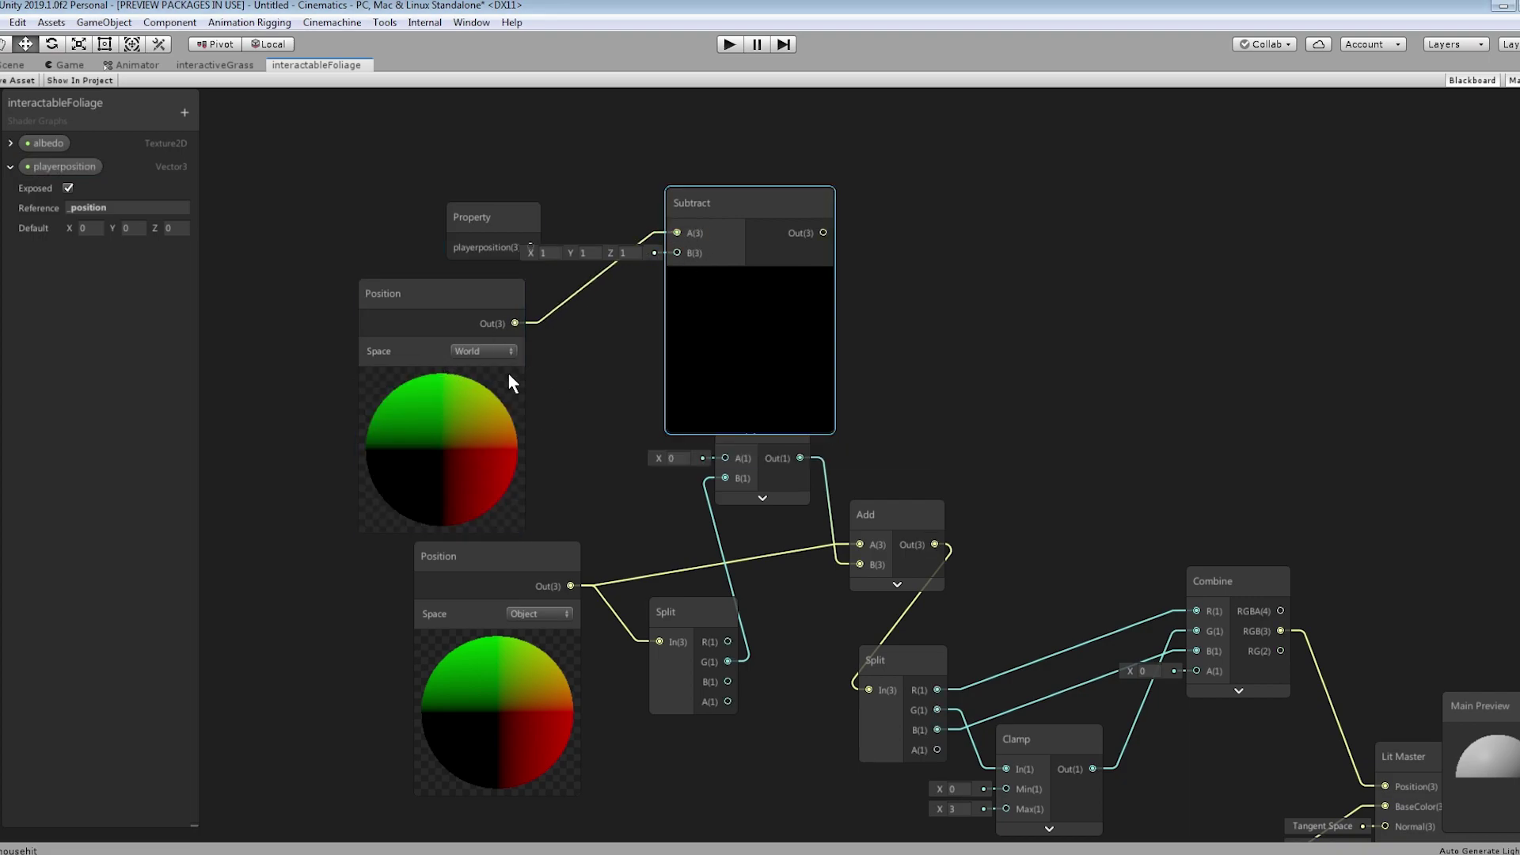
pyautogui.moveTo(531, 247); pyautogui.dragTo(662, 189)
pyautogui.click(749, 277)
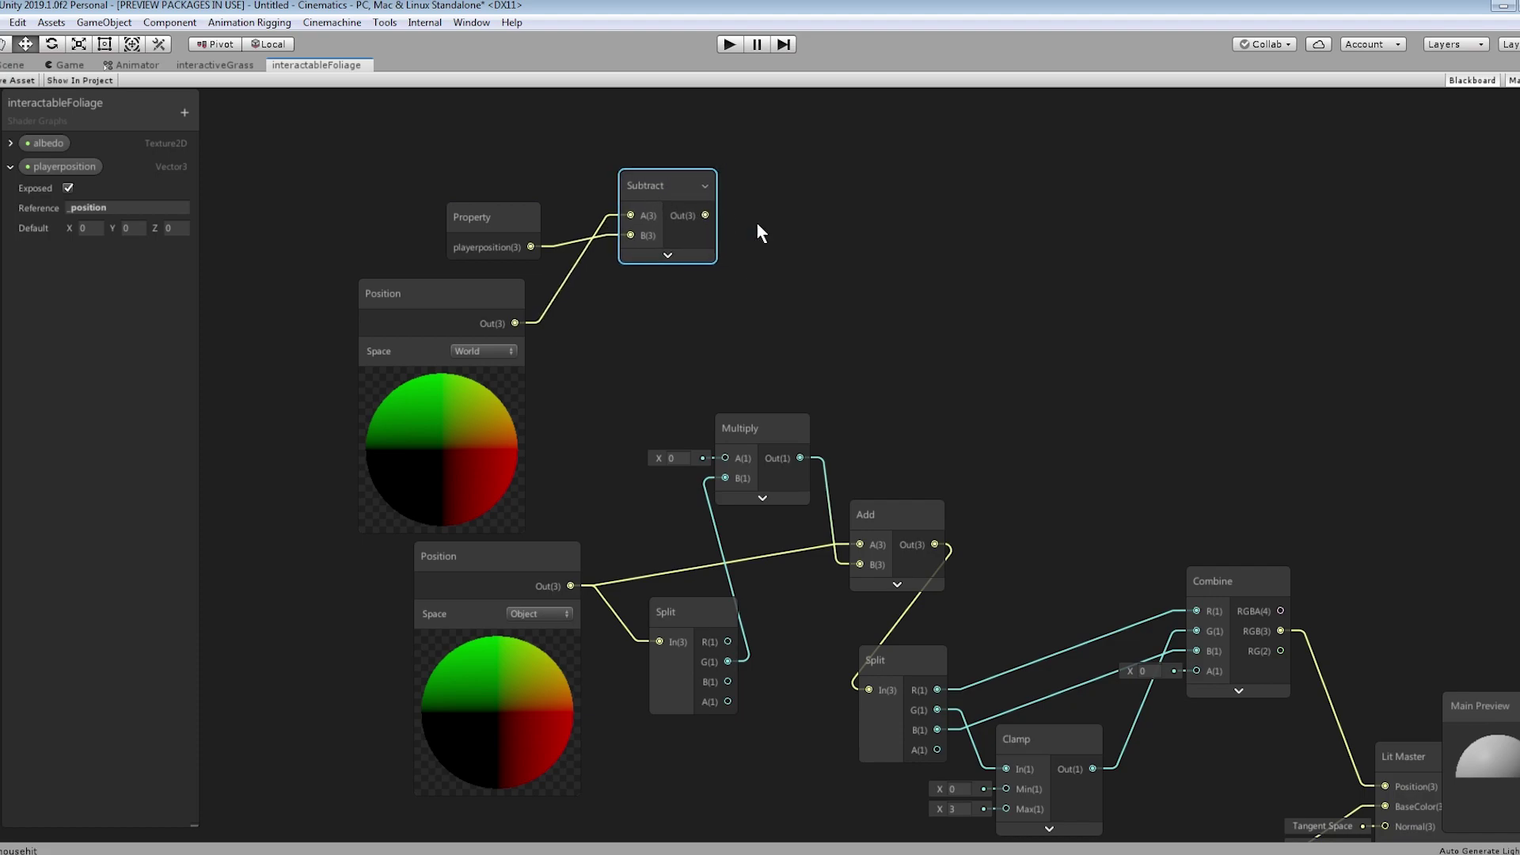
# Split the Subtract result into a duplicated Combine with R and B wired and G set to -1.
pyautogui.click(707, 607)
pyautogui.hotkey('ctrl', 'd')
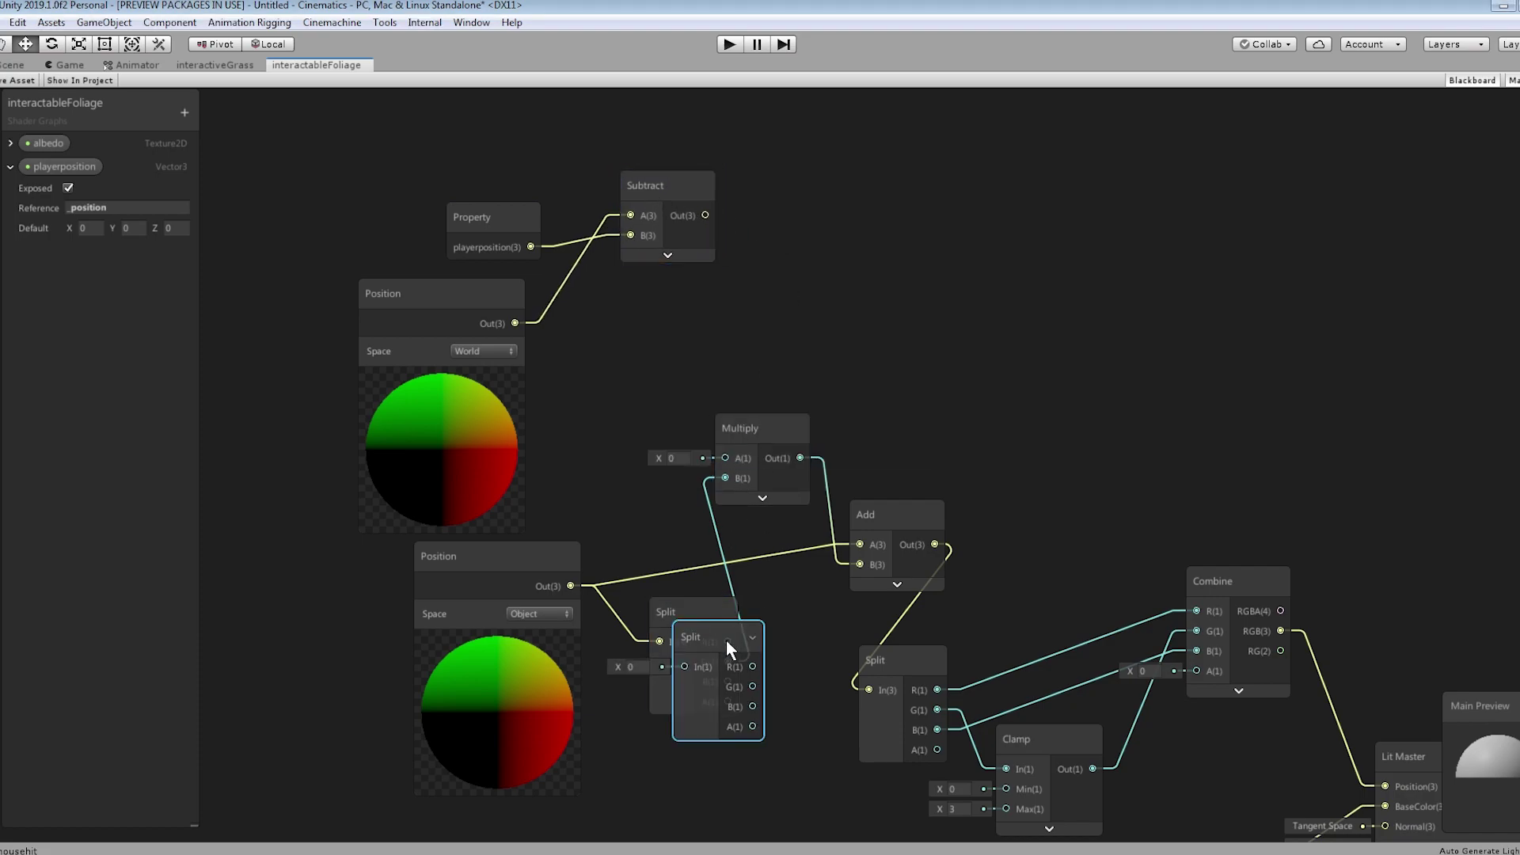
pyautogui.moveTo(725, 639); pyautogui.dragTo(716, 216)
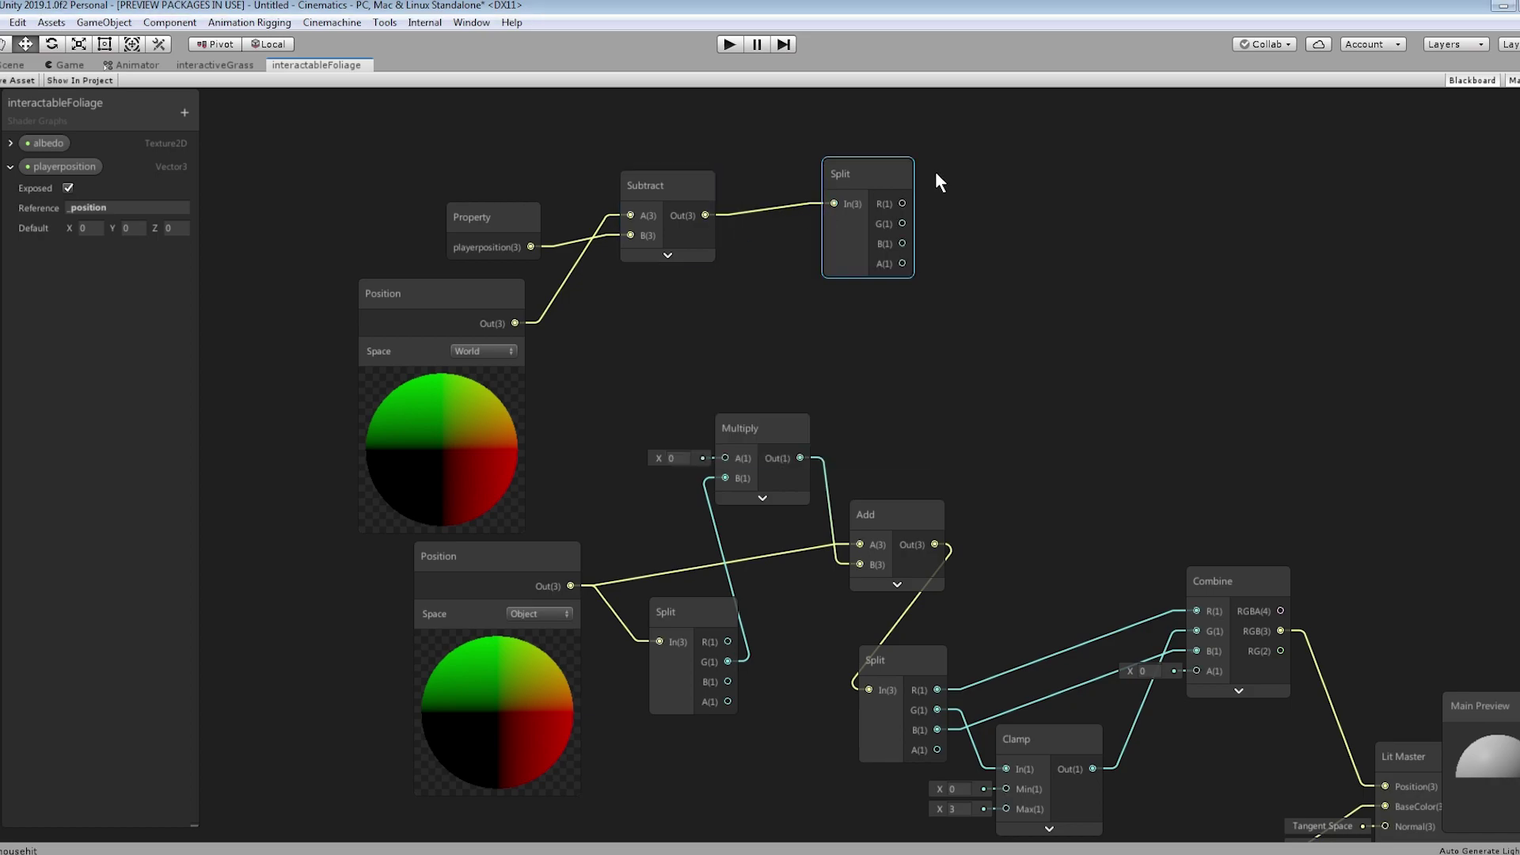
pyautogui.moveTo(869, 181); pyautogui.dragTo(810, 185)
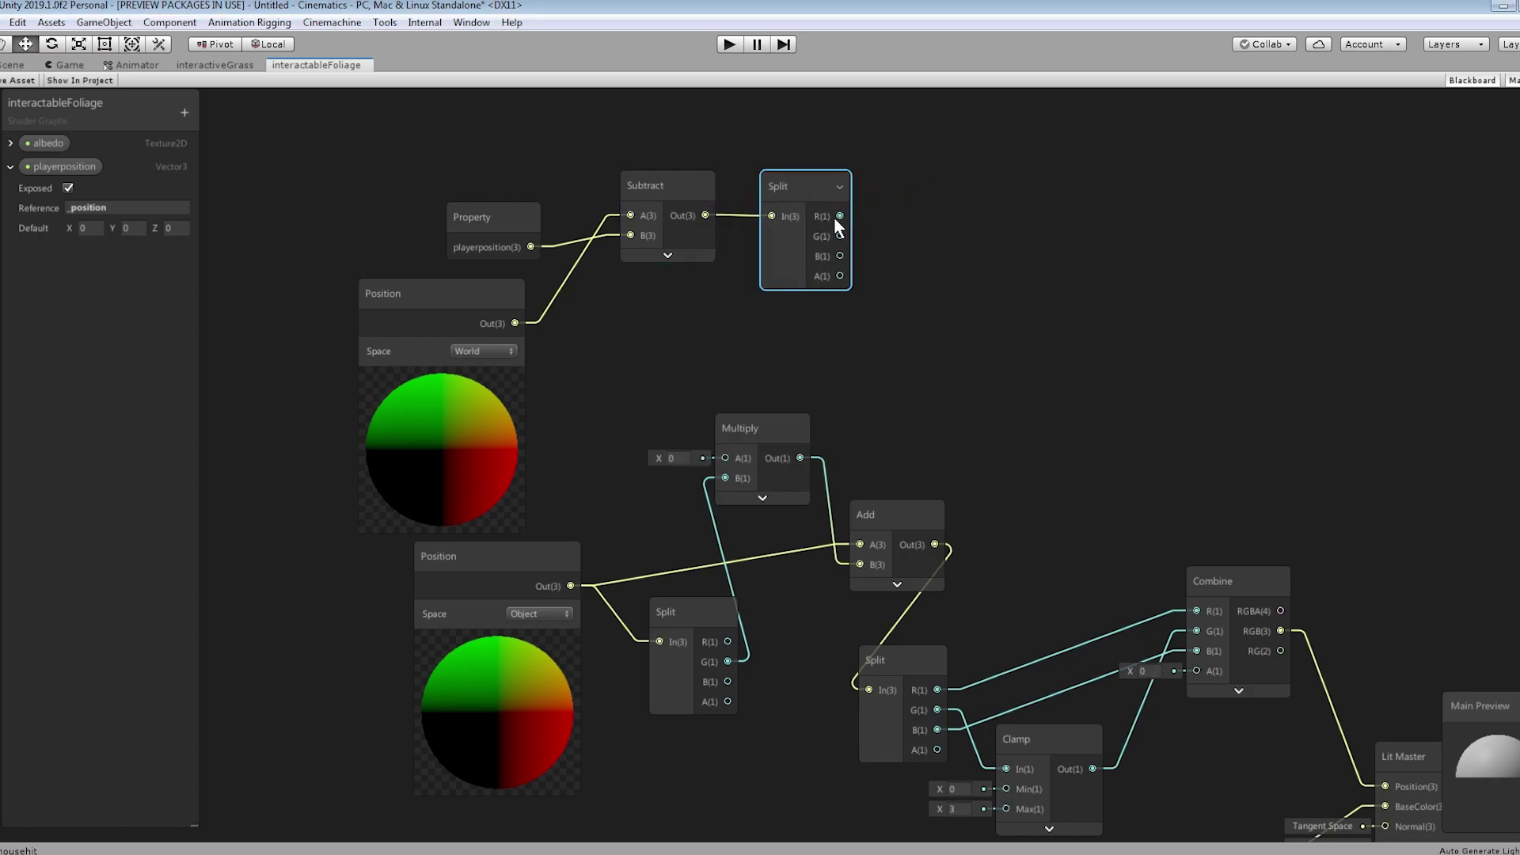
pyautogui.click(1213, 582)
pyautogui.hotkey('ctrl', 'd')
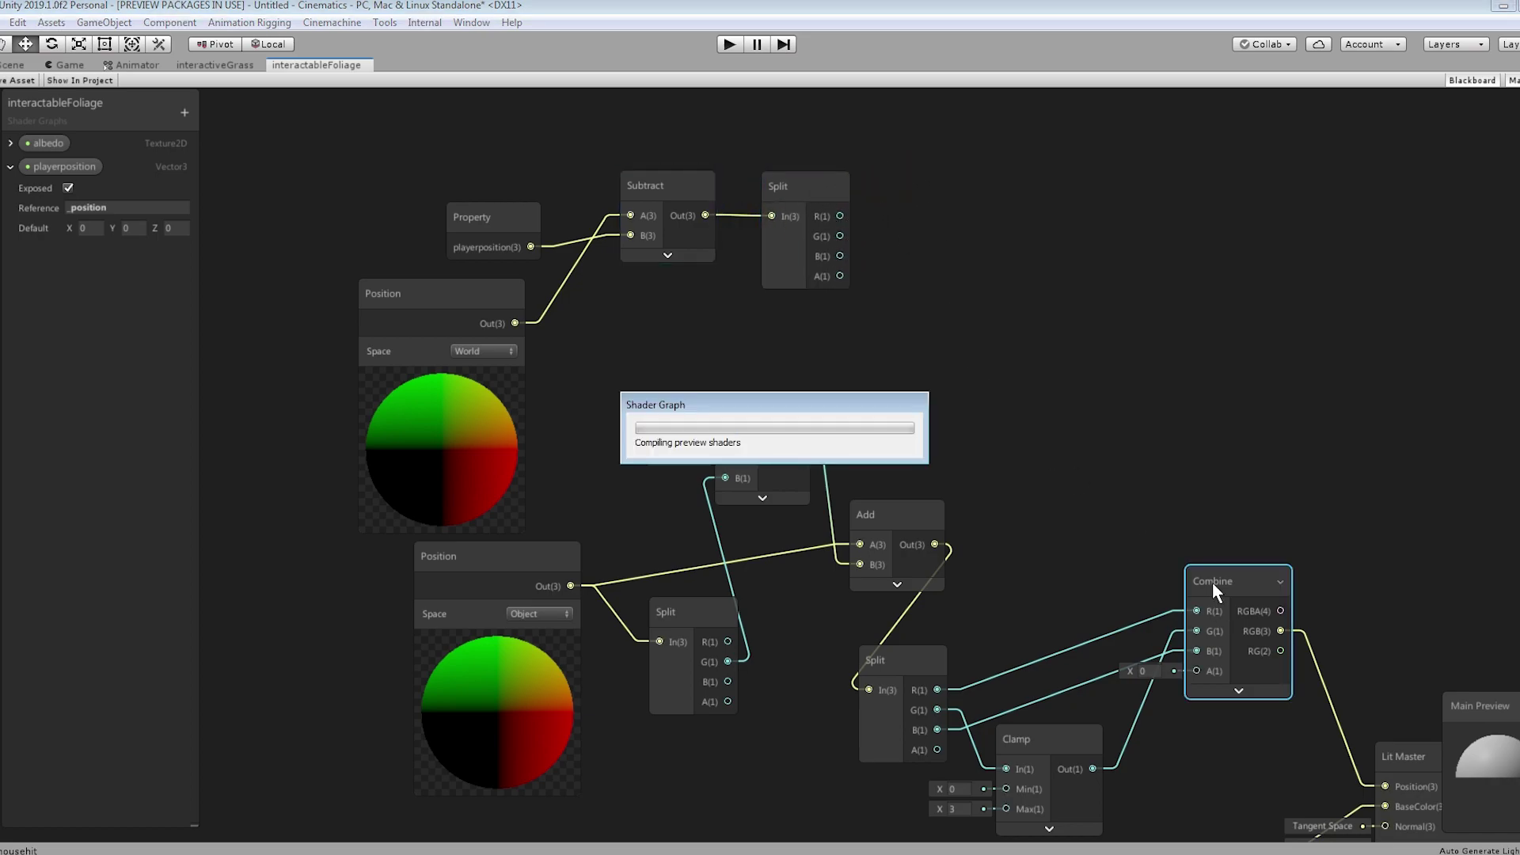
pyautogui.moveTo(1268, 633); pyautogui.dragTo(958, 313)
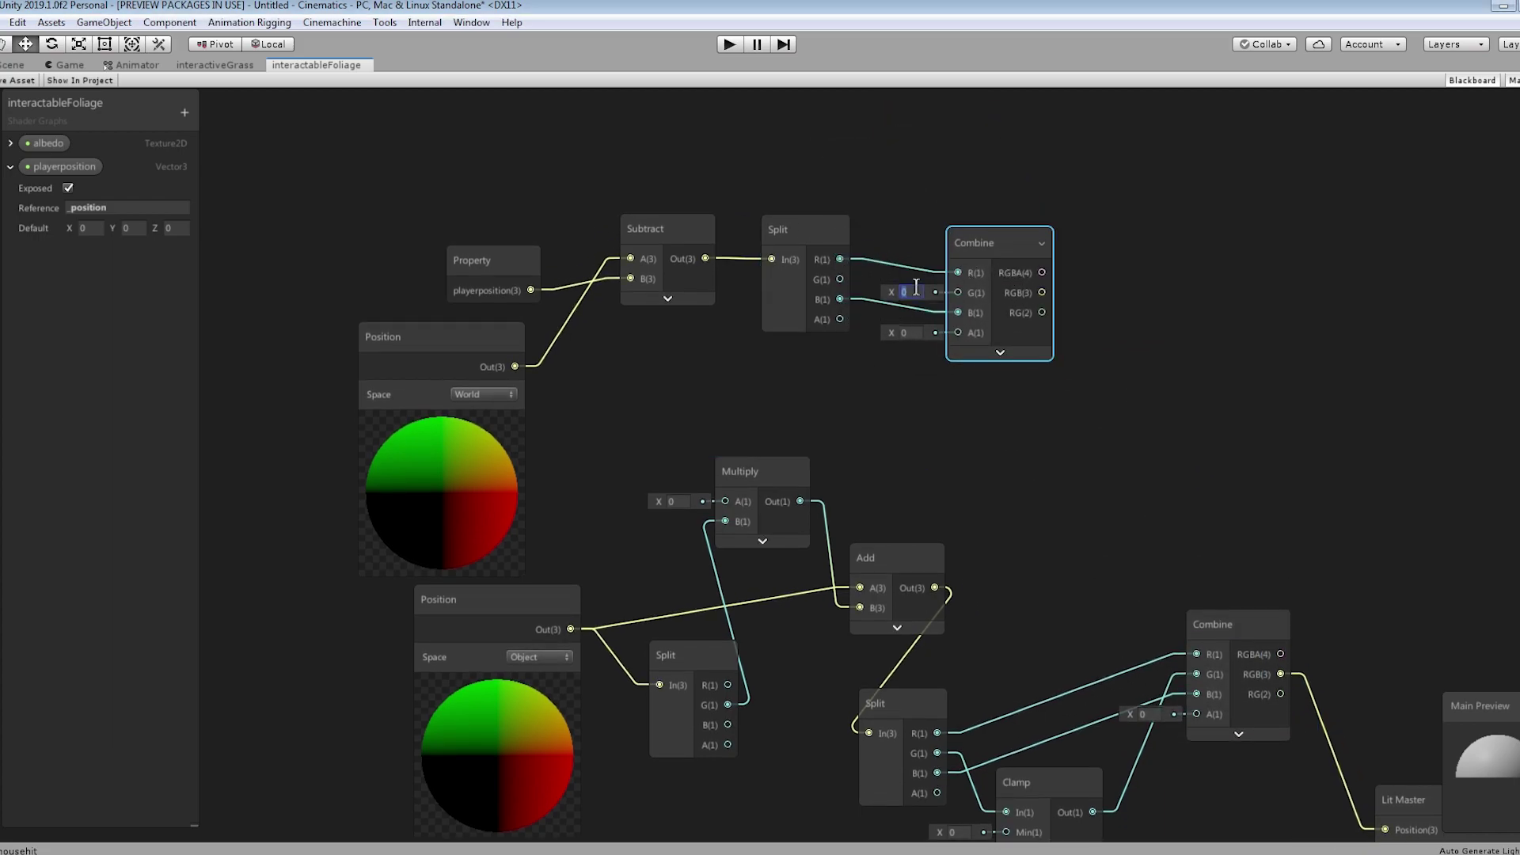
pyautogui.write('-1')
pyautogui.moveTo(966, 244); pyautogui.dragTo(958, 233)
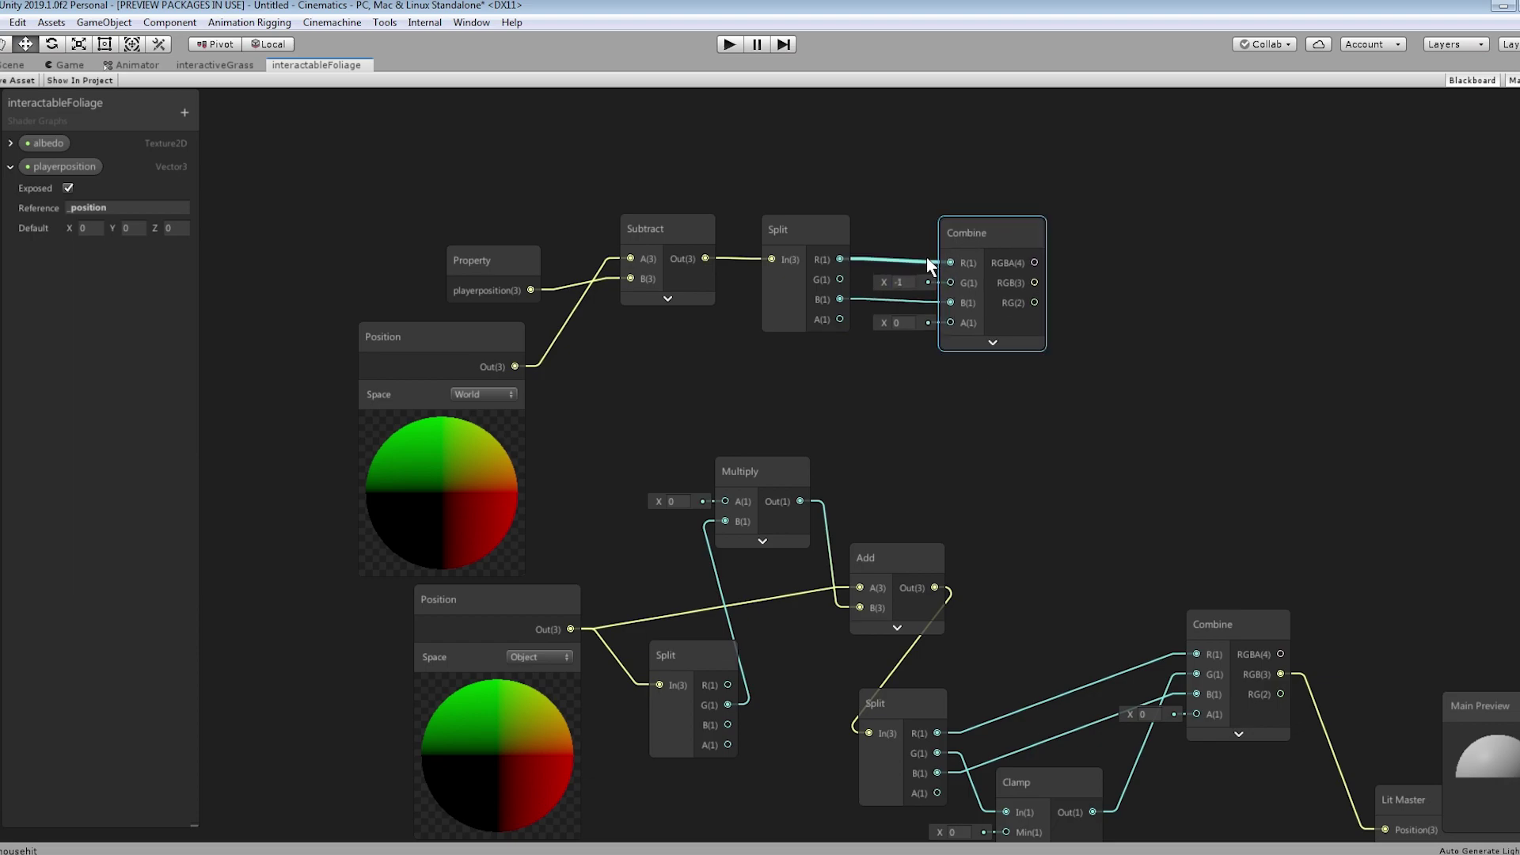
pyautogui.moveTo(760, 472); pyautogui.dragTo(774, 553)
# Add a Distance node fed by World Position.
pyautogui.press('space')
pyautogui.write('di')
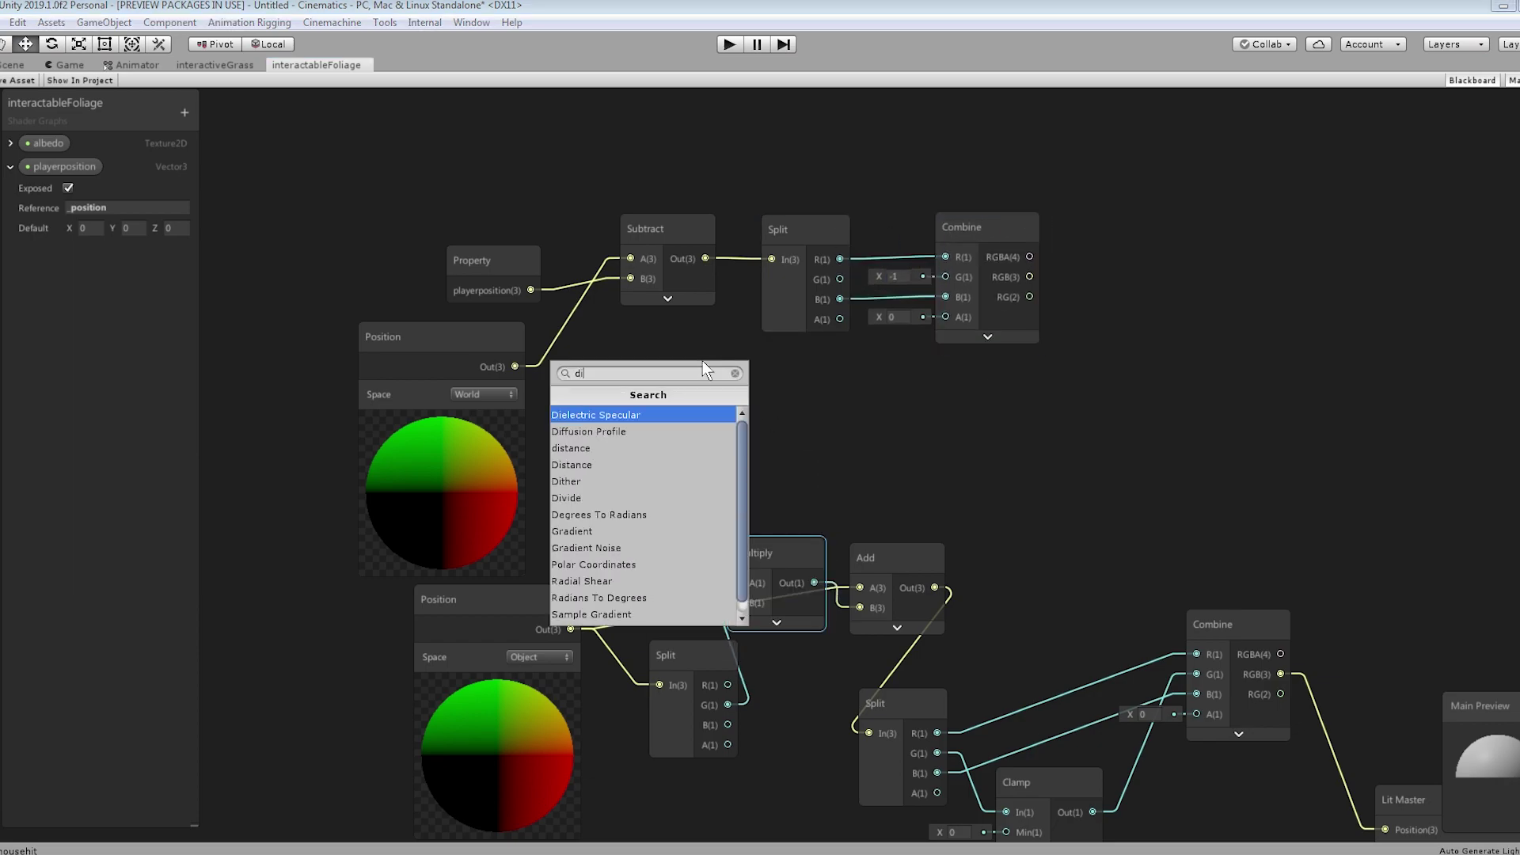
pyautogui.click(694, 464)
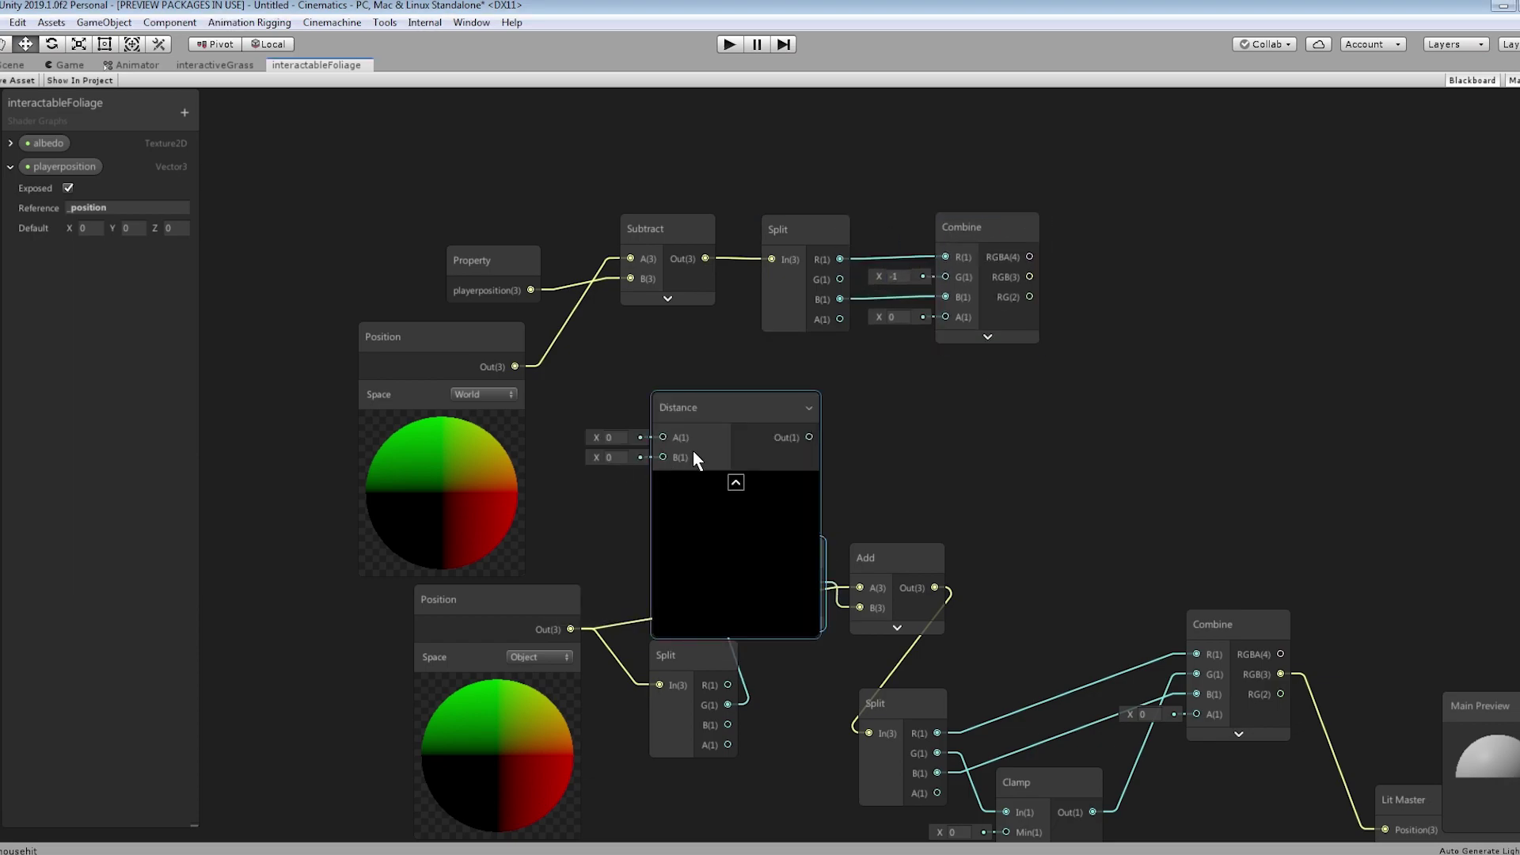
pyautogui.click(734, 481)
pyautogui.moveTo(683, 424); pyautogui.dragTo(530, 289)
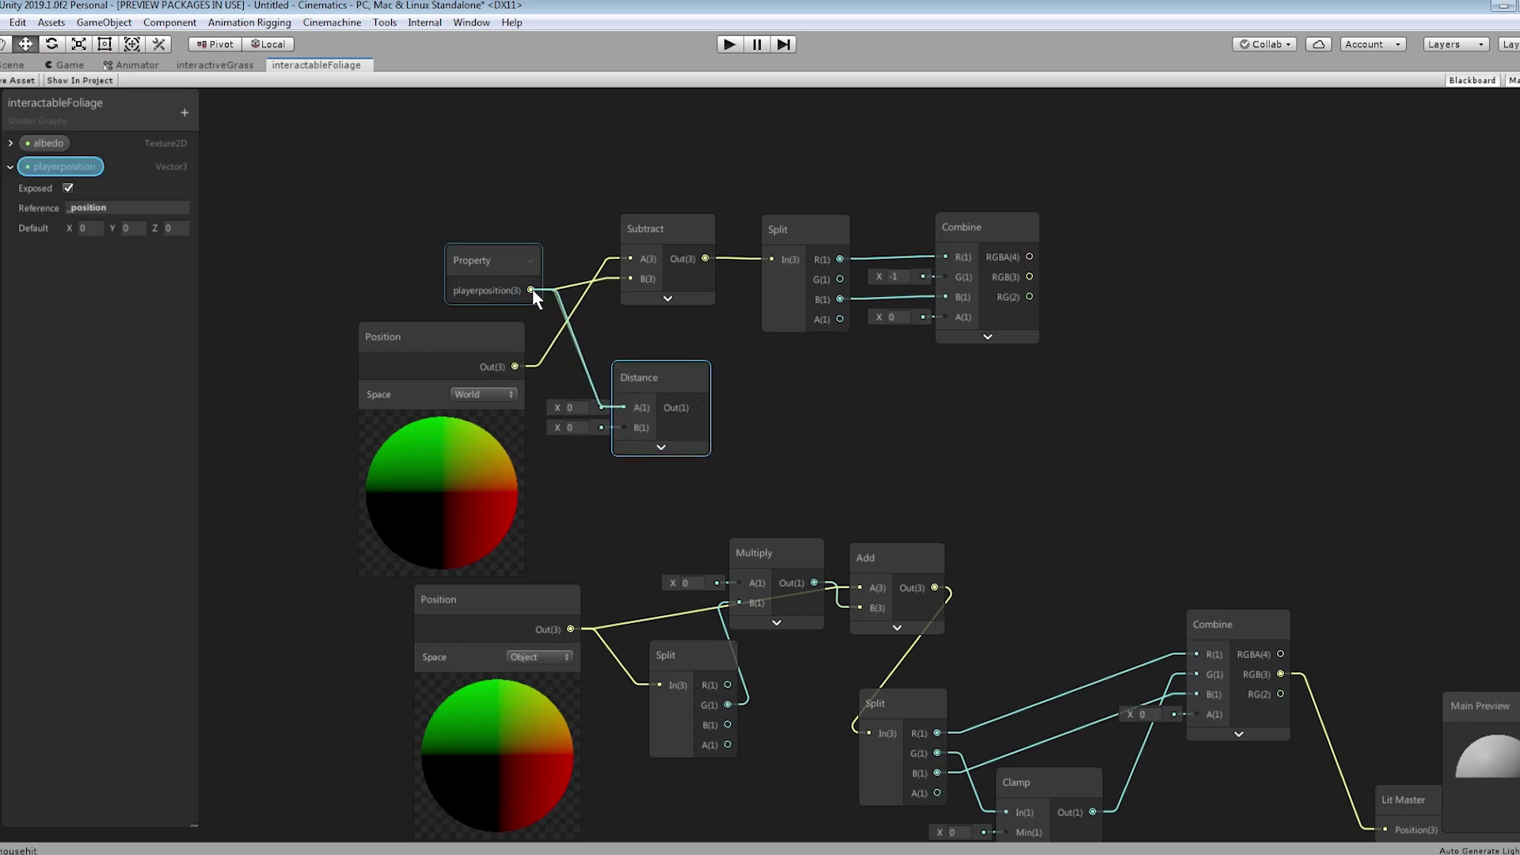
pyautogui.moveTo(514, 366); pyautogui.dragTo(623, 425)
# Create a Clamp node and feed the Distance result into its input.
pyautogui.press('space')
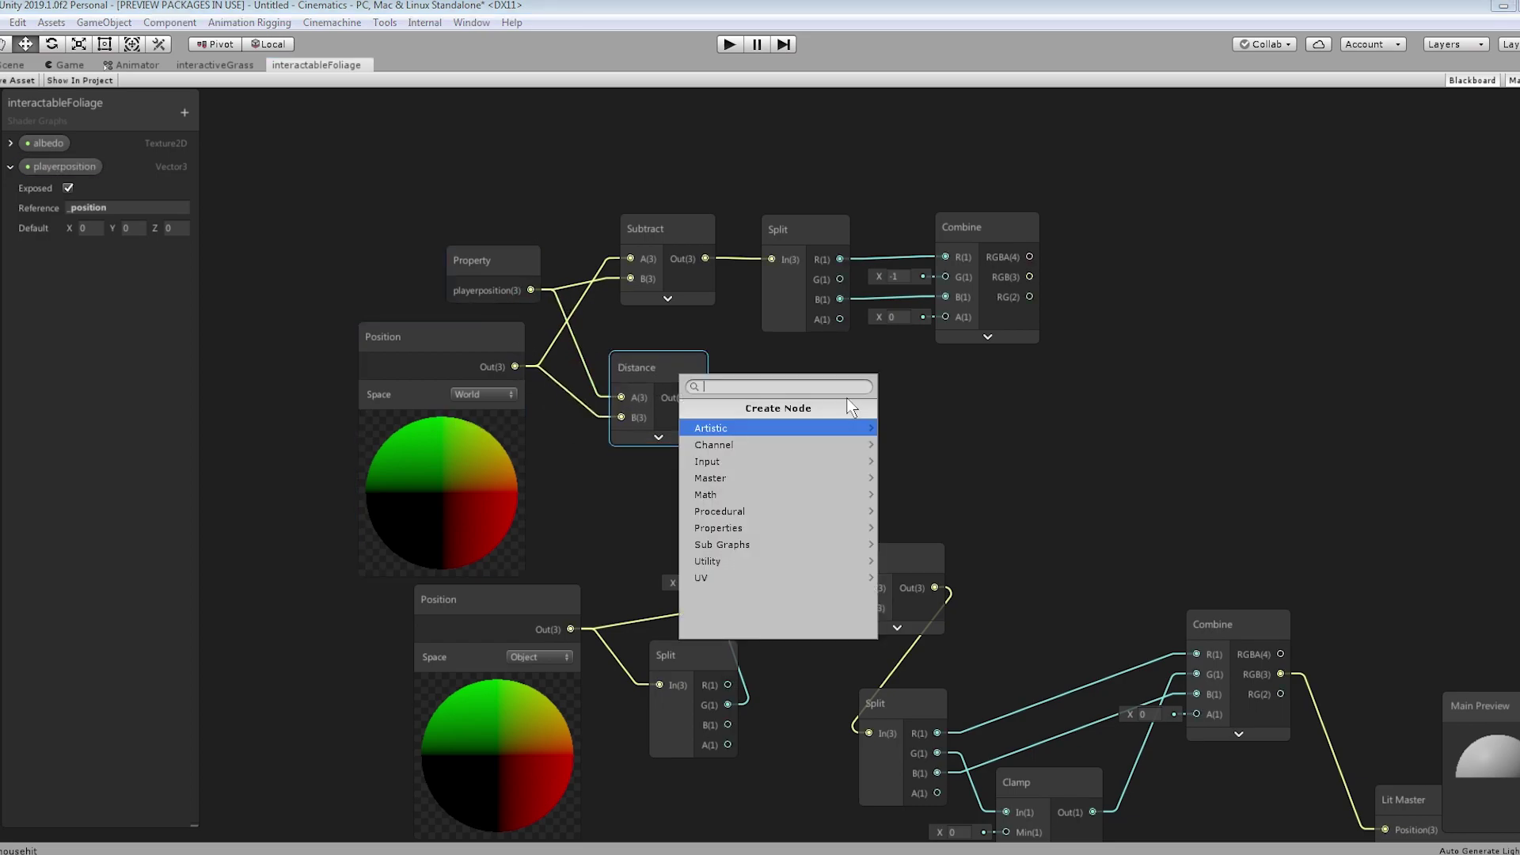
pyautogui.write('clamp')
pyautogui.press('Return')
pyautogui.click(866, 487)
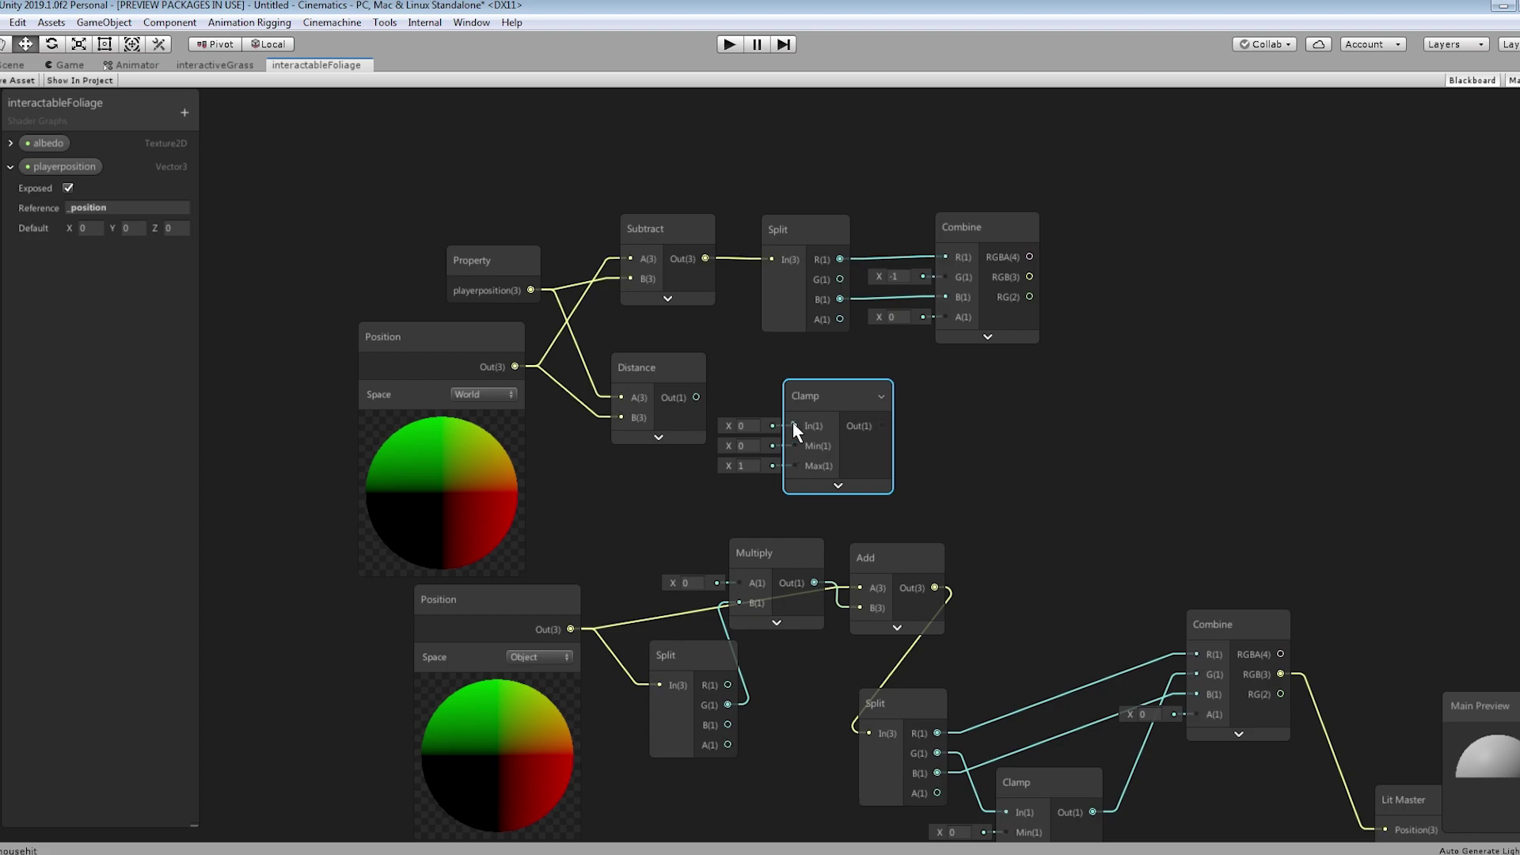
pyautogui.moveTo(793, 425); pyautogui.dragTo(695, 396)
# Add a Vector1 property 'range' with default 1 and place it next to the Clamp.
pyautogui.click(185, 112)
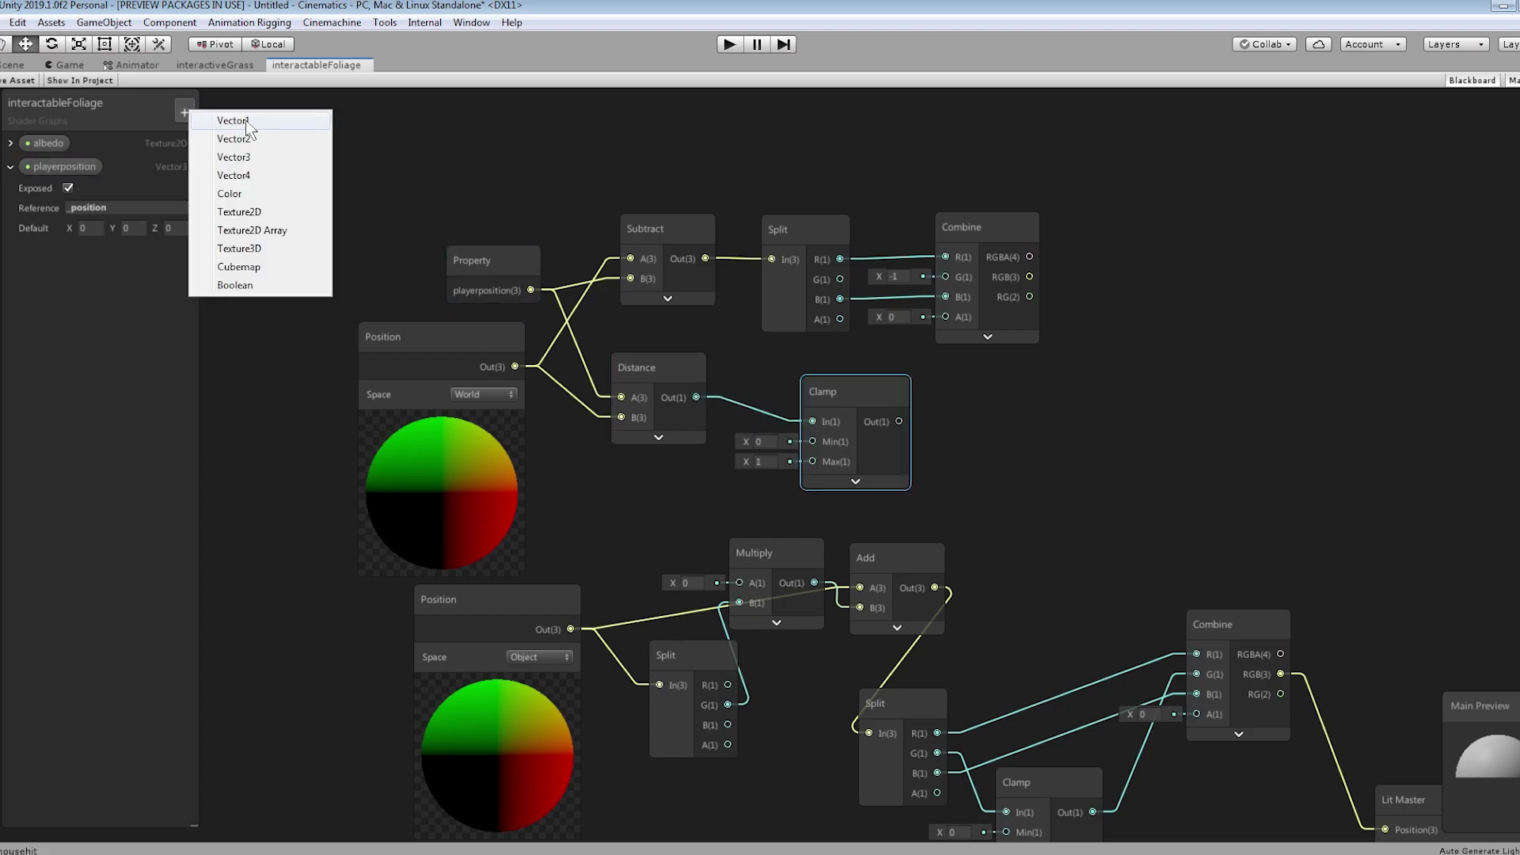
pyautogui.click(246, 125)
pyautogui.write('range')
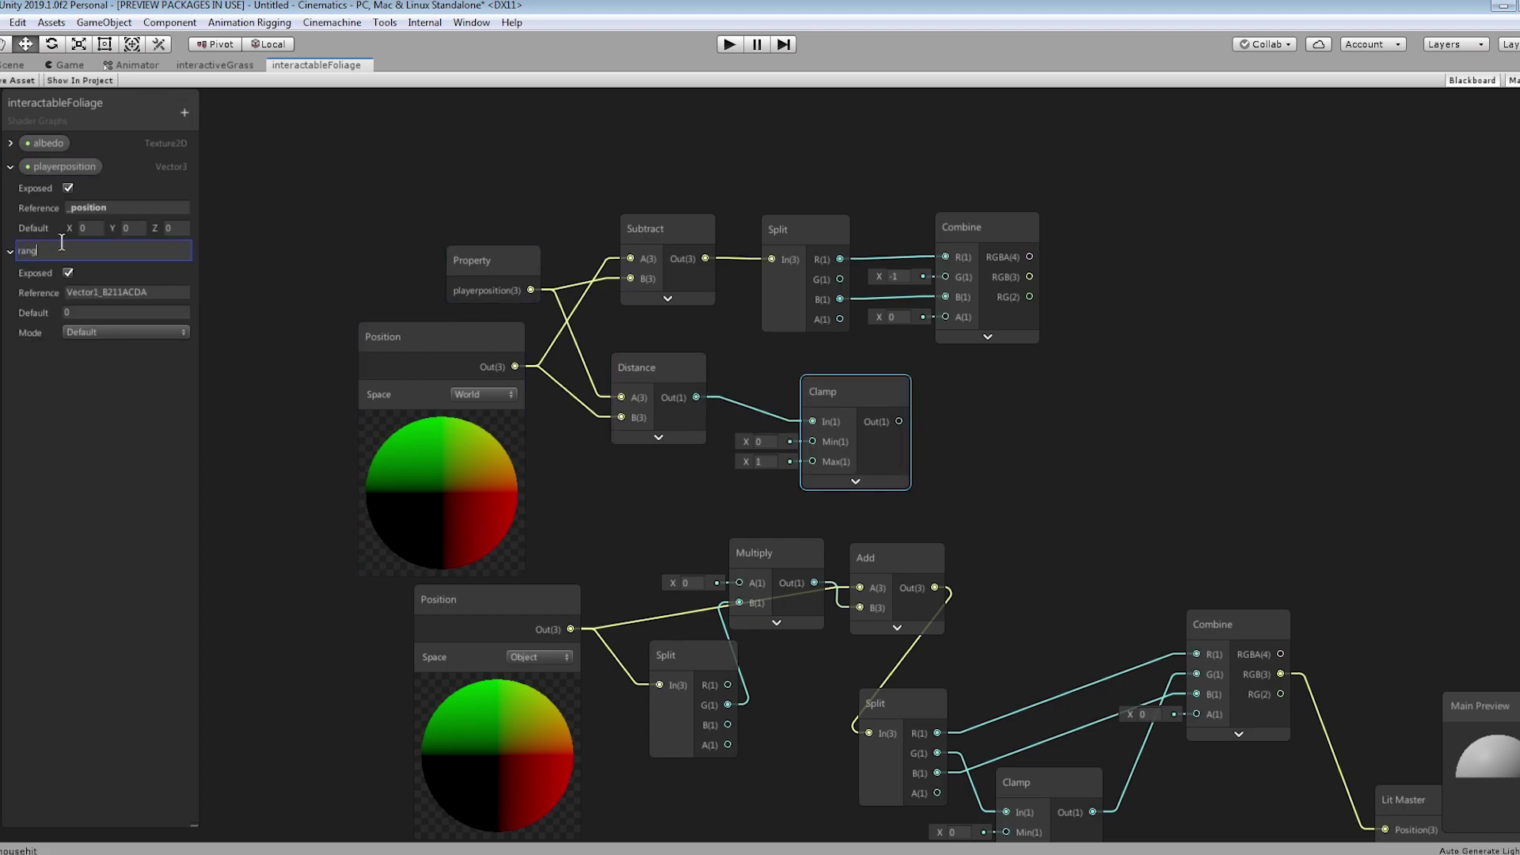
pyautogui.click(92, 313)
pyautogui.write('1')
pyautogui.moveTo(45, 251); pyautogui.dragTo(813, 461)
# Collapse the Clamp node's preview and open the canvas menu to add a node.
pyautogui.click(892, 390)
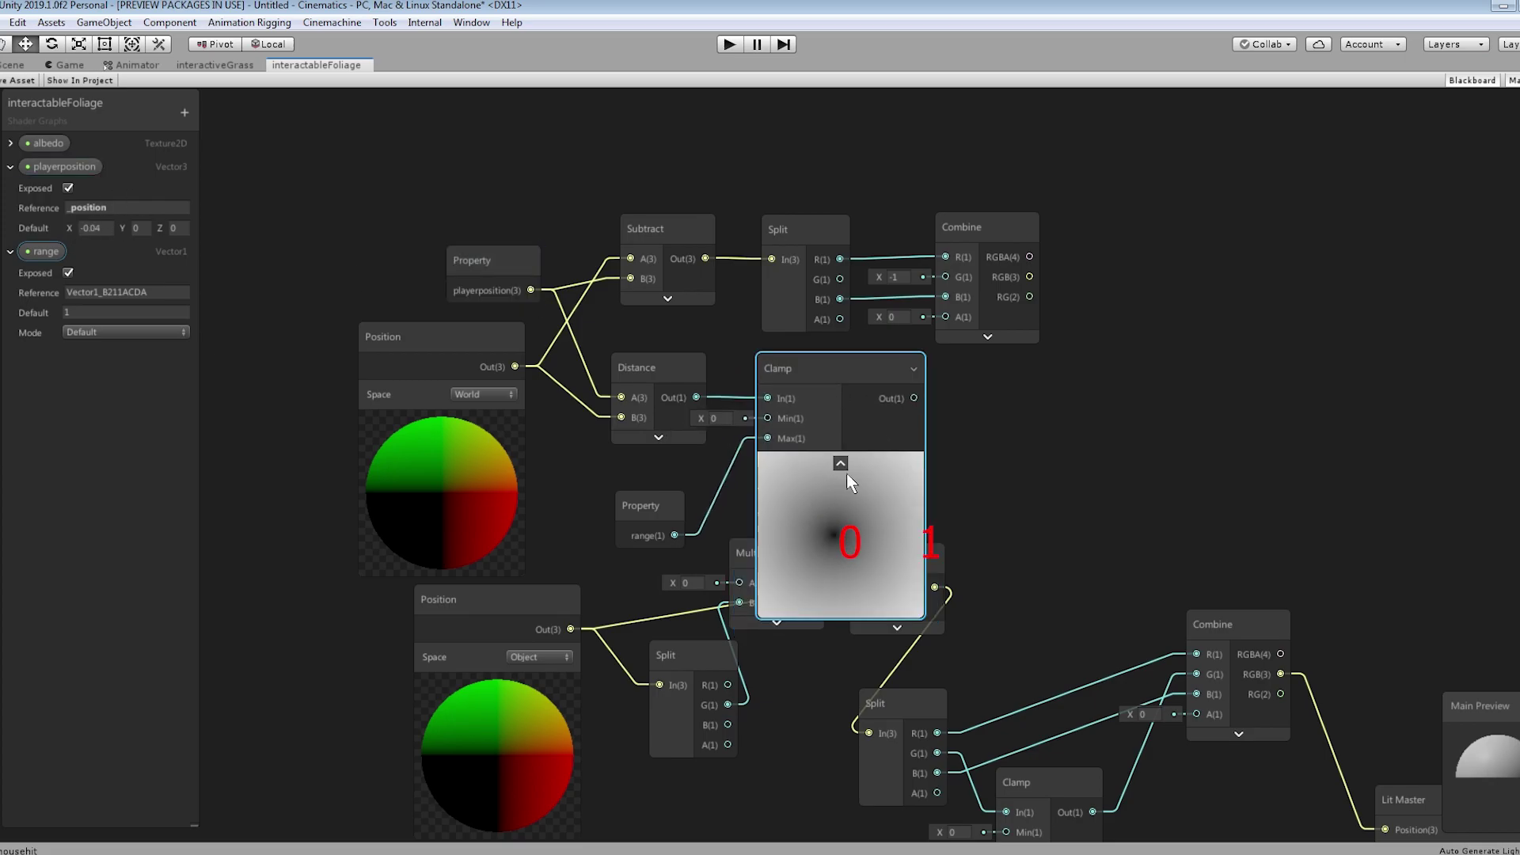
pyautogui.click(840, 469)
pyautogui.rightClick(923, 417)
pyautogui.click(816, 455)
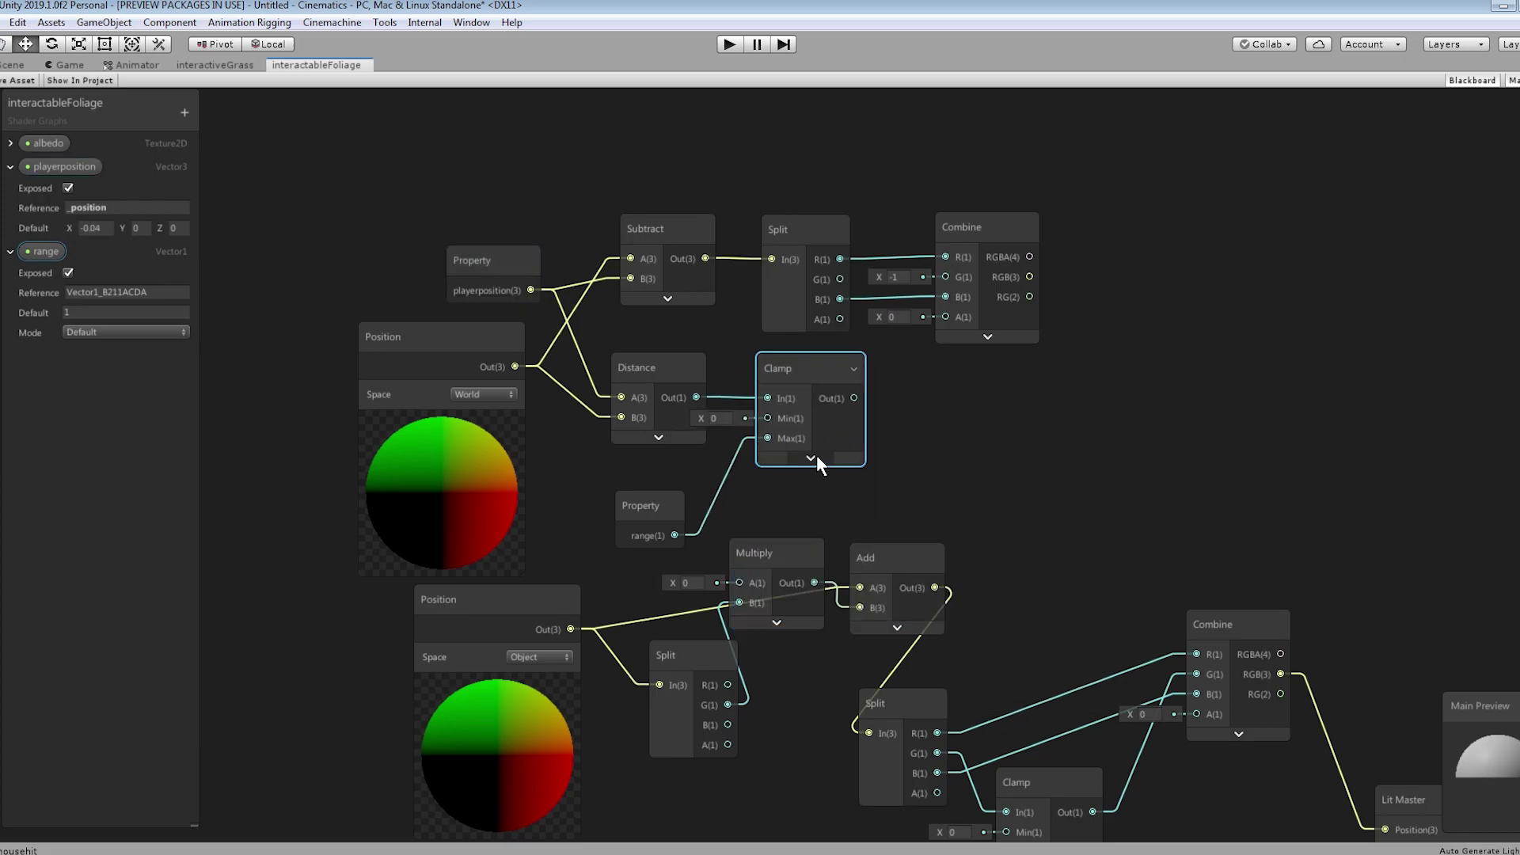
pyautogui.rightClick(935, 401)
# Add a Subtract node computing range minus the clamped distance.
pyautogui.click(986, 412)
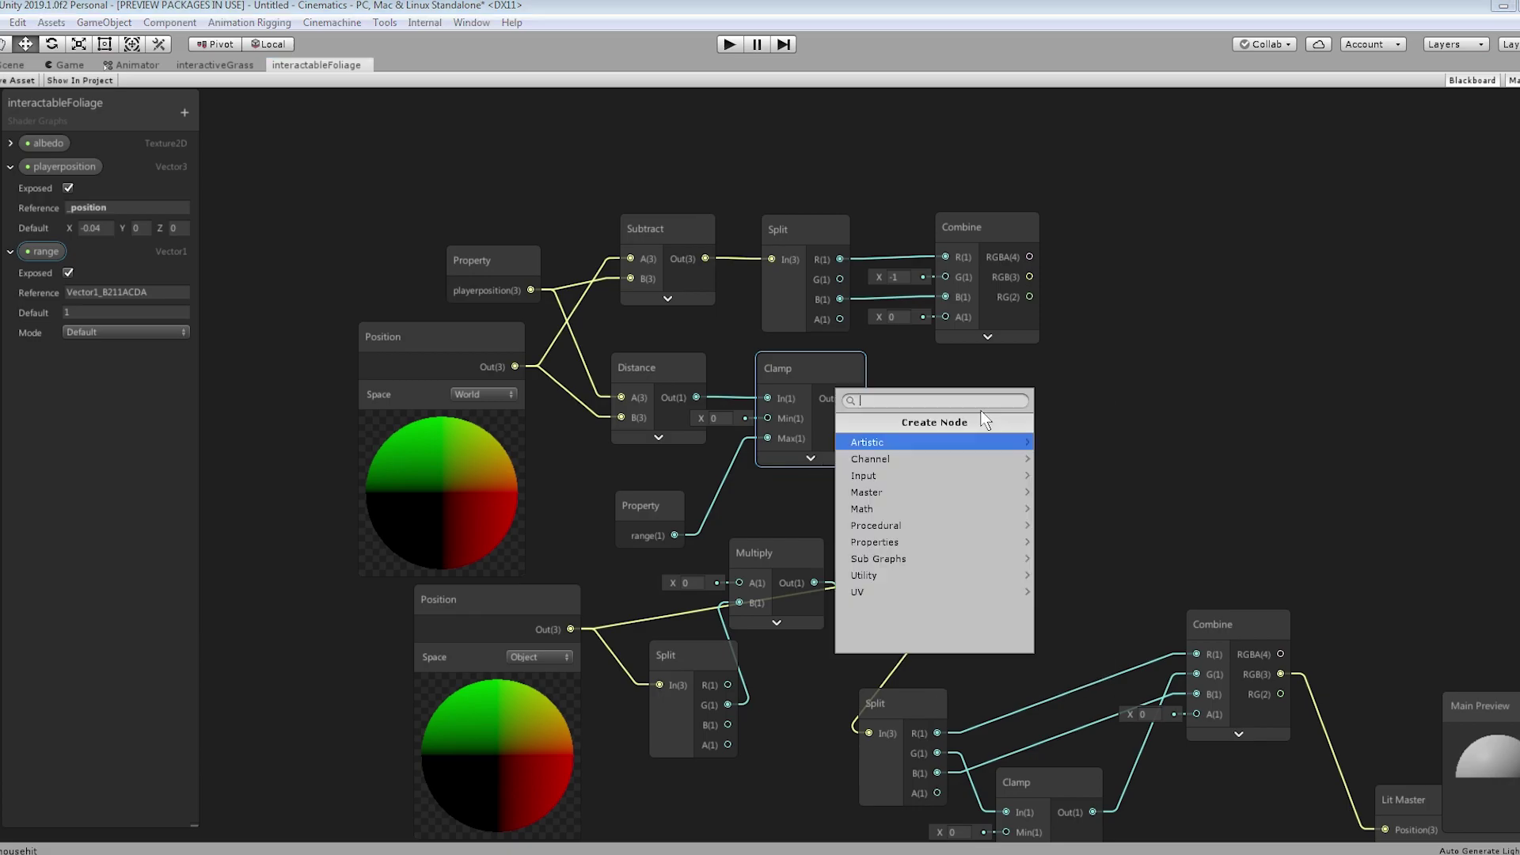
pyautogui.write('subtract')
pyautogui.press('Return')
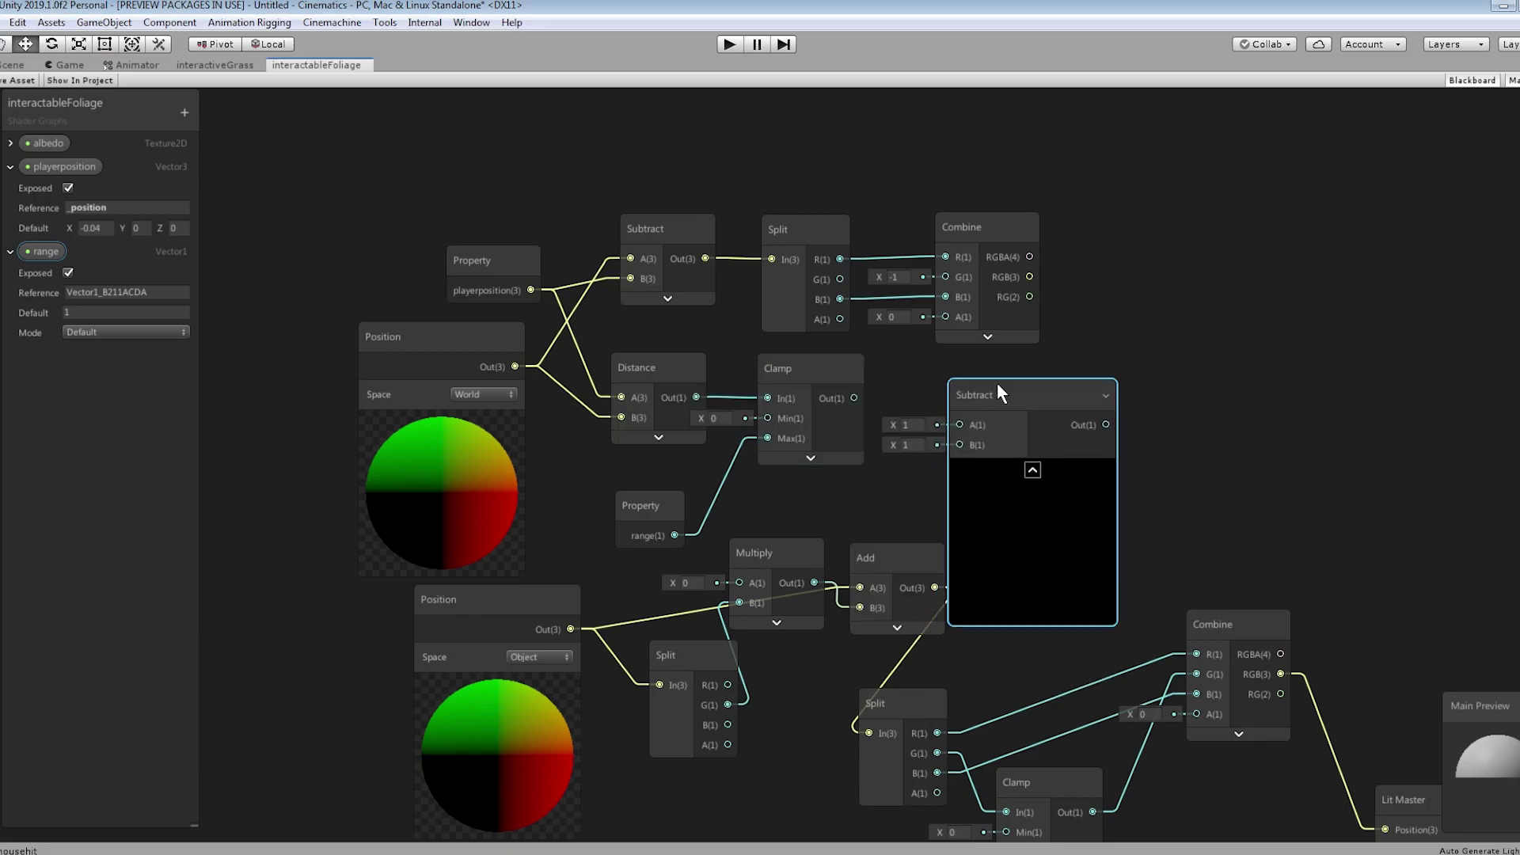
pyautogui.moveTo(860, 397); pyautogui.dragTo(943, 448)
pyautogui.click(810, 372)
pyautogui.moveTo(677, 534); pyautogui.dragTo(957, 425)
pyautogui.moveTo(1023, 473); pyautogui.dragTo(1006, 452)
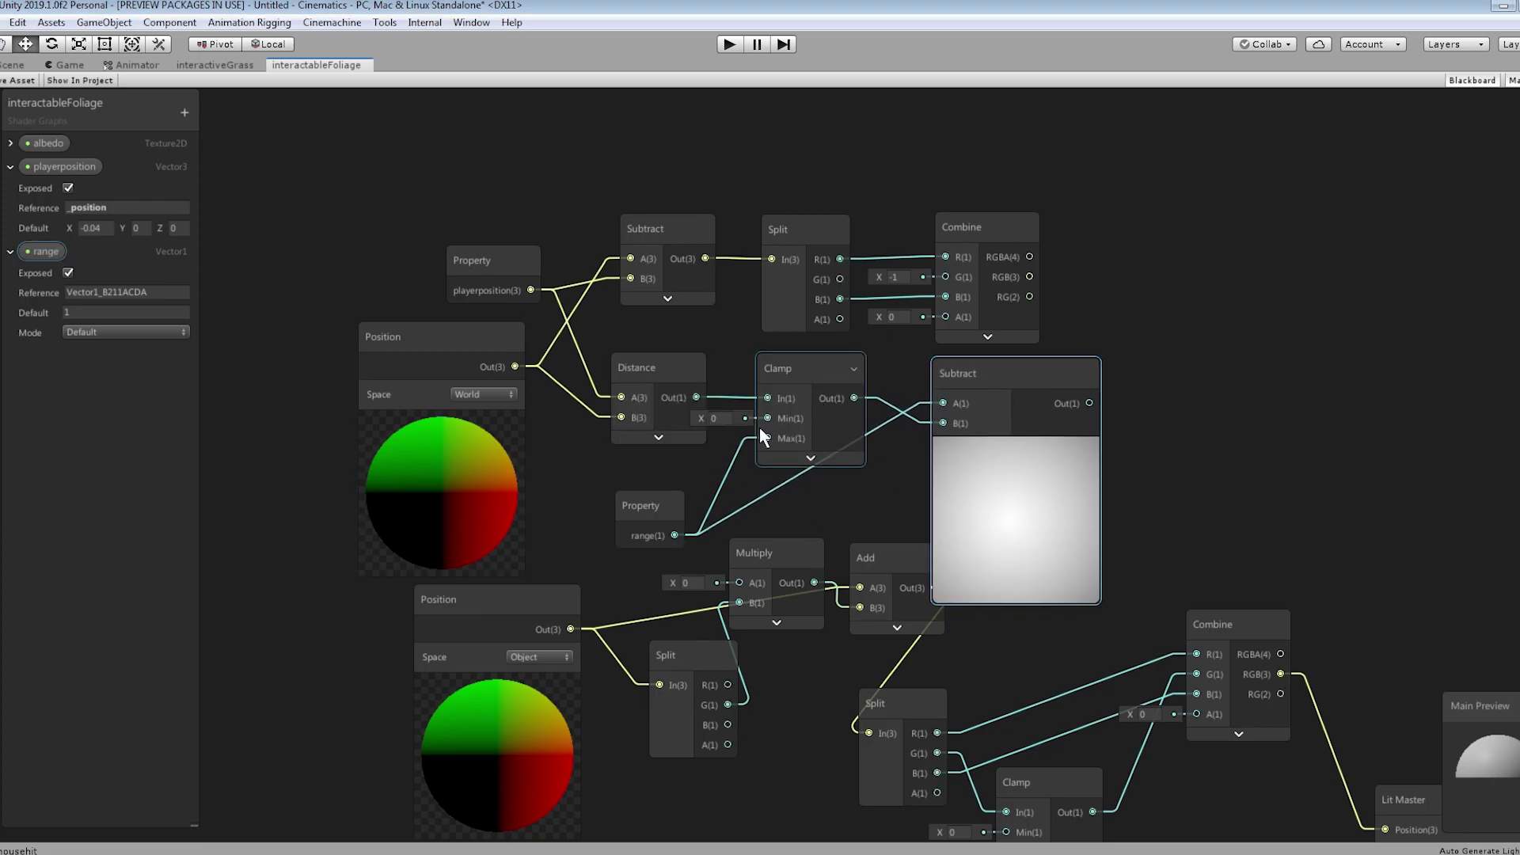
# Scrub the playerposition X default to preview the falloff, then collapse the Clamp and Subtract previews.
pyautogui.click(810, 457)
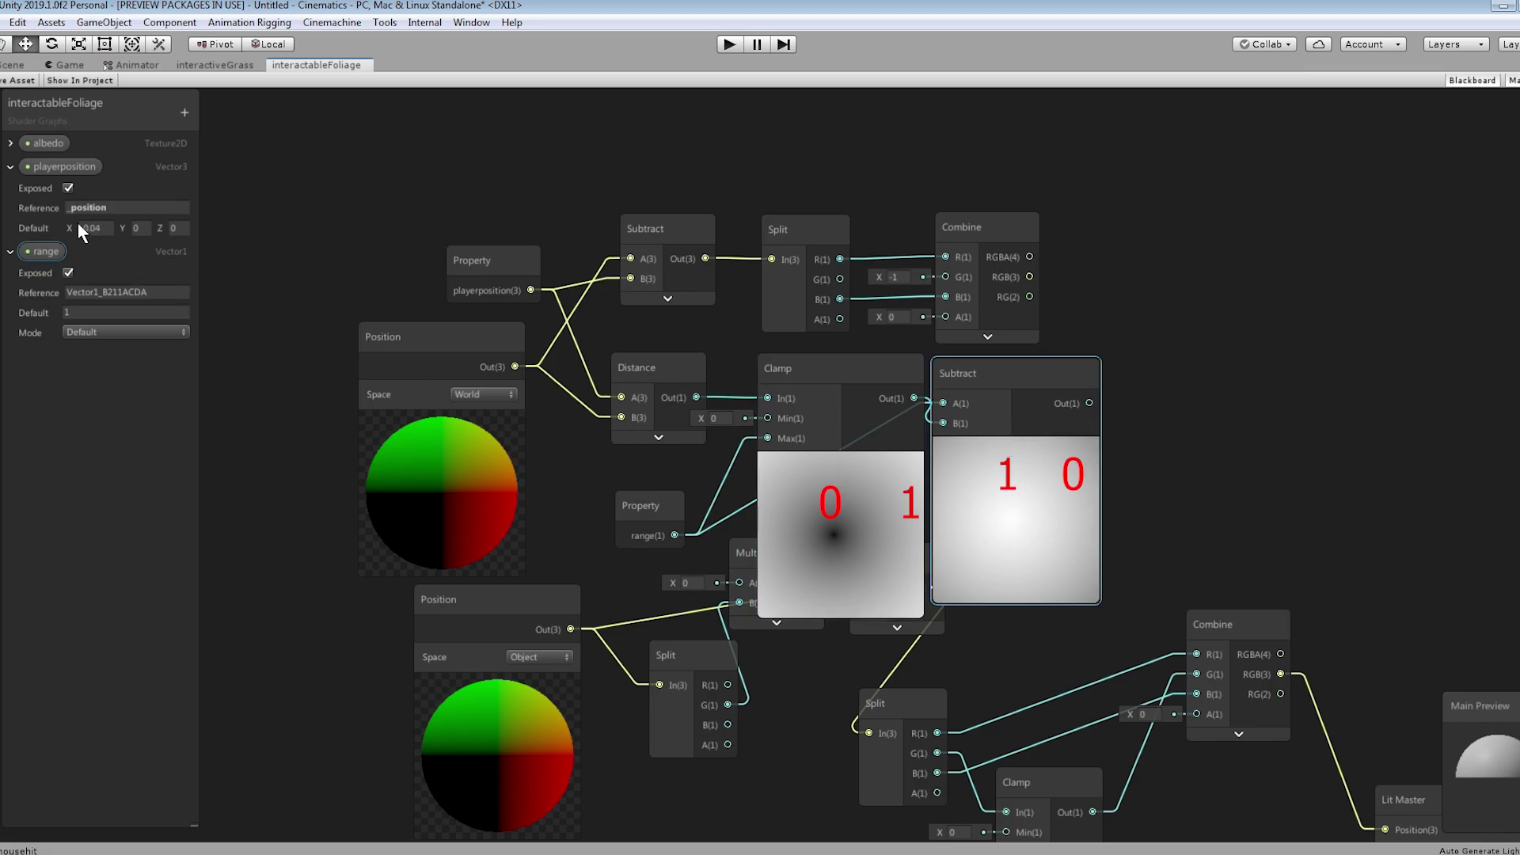
pyautogui.moveTo(68, 226)
pyautogui.mouseDown()
pyautogui.moveTo(52, 231)
pyautogui.moveTo(74, 242)
pyautogui.moveTo(56, 242)
pyautogui.mouseUp()
pyautogui.click(811, 457)
pyautogui.click(1015, 449)
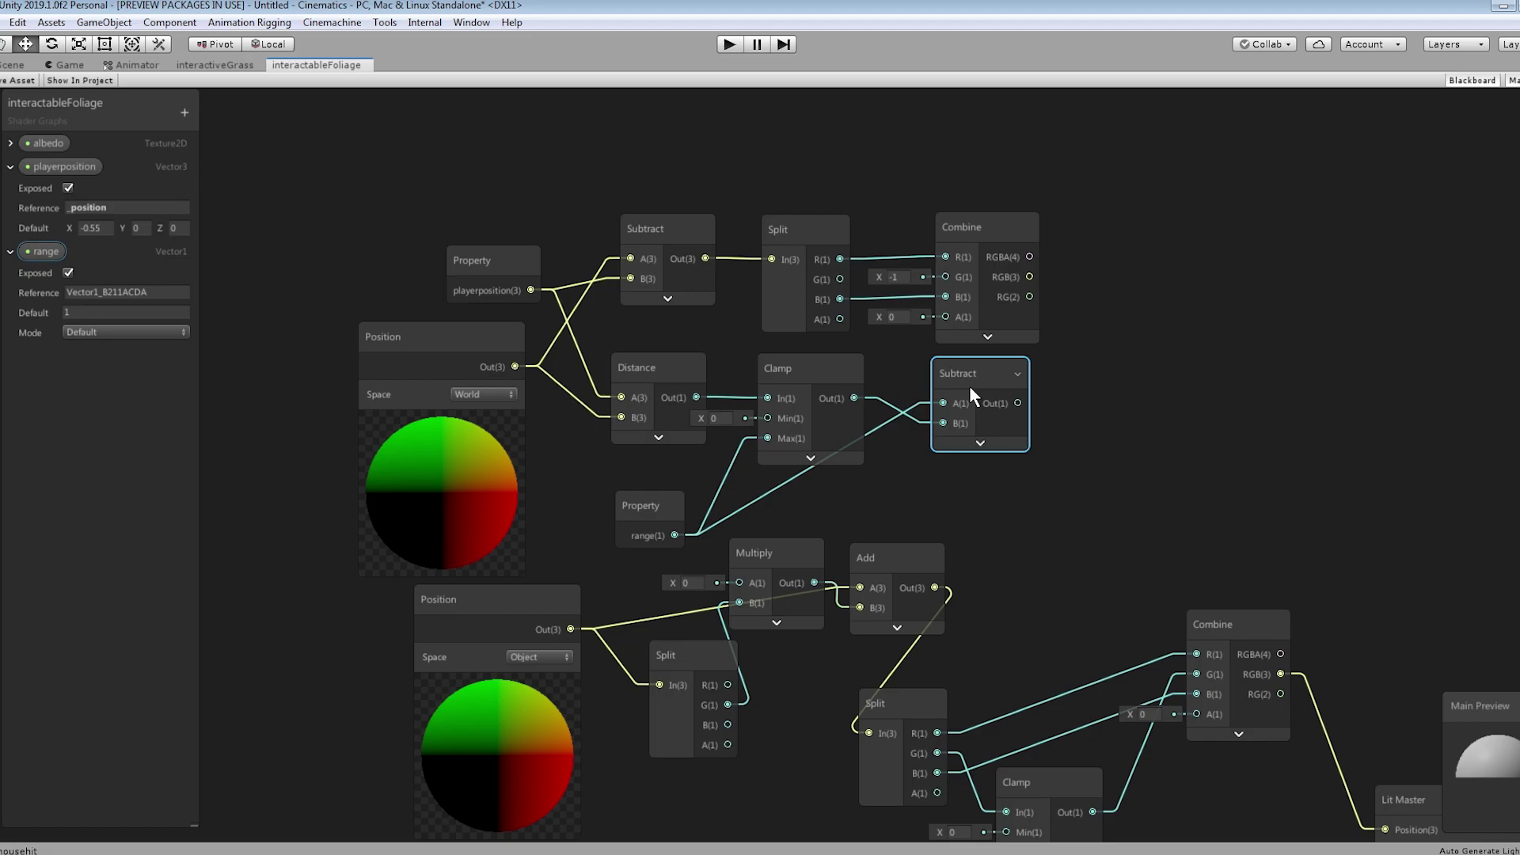
# Create a Multiply node fed by the Combine output.
pyautogui.moveTo(969, 387); pyautogui.dragTo(964, 412)
pyautogui.click(776, 553)
pyautogui.hotkey('ctrl', 'd')
# Multiply the Combine vector by the Subtract falloff and shift the upper node group up-left.
pyautogui.moveTo(1079, 425); pyautogui.dragTo(1154, 349)
pyautogui.moveTo(1155, 367); pyautogui.dragTo(1013, 426)
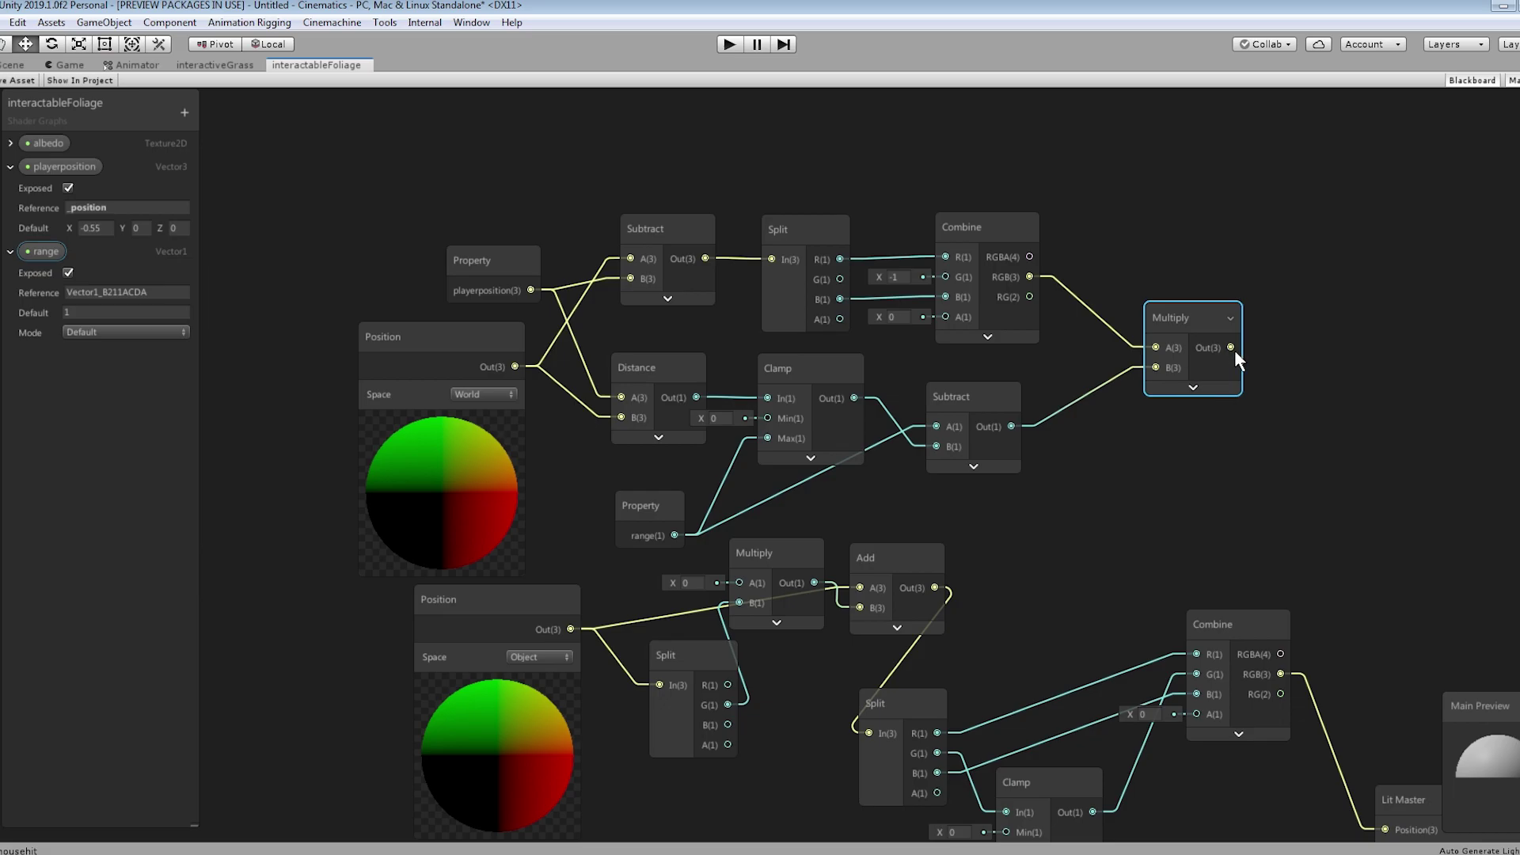
pyautogui.moveTo(1283, 223); pyautogui.dragTo(312, 519)
pyautogui.moveTo(464, 389); pyautogui.dragTo(242, 319)
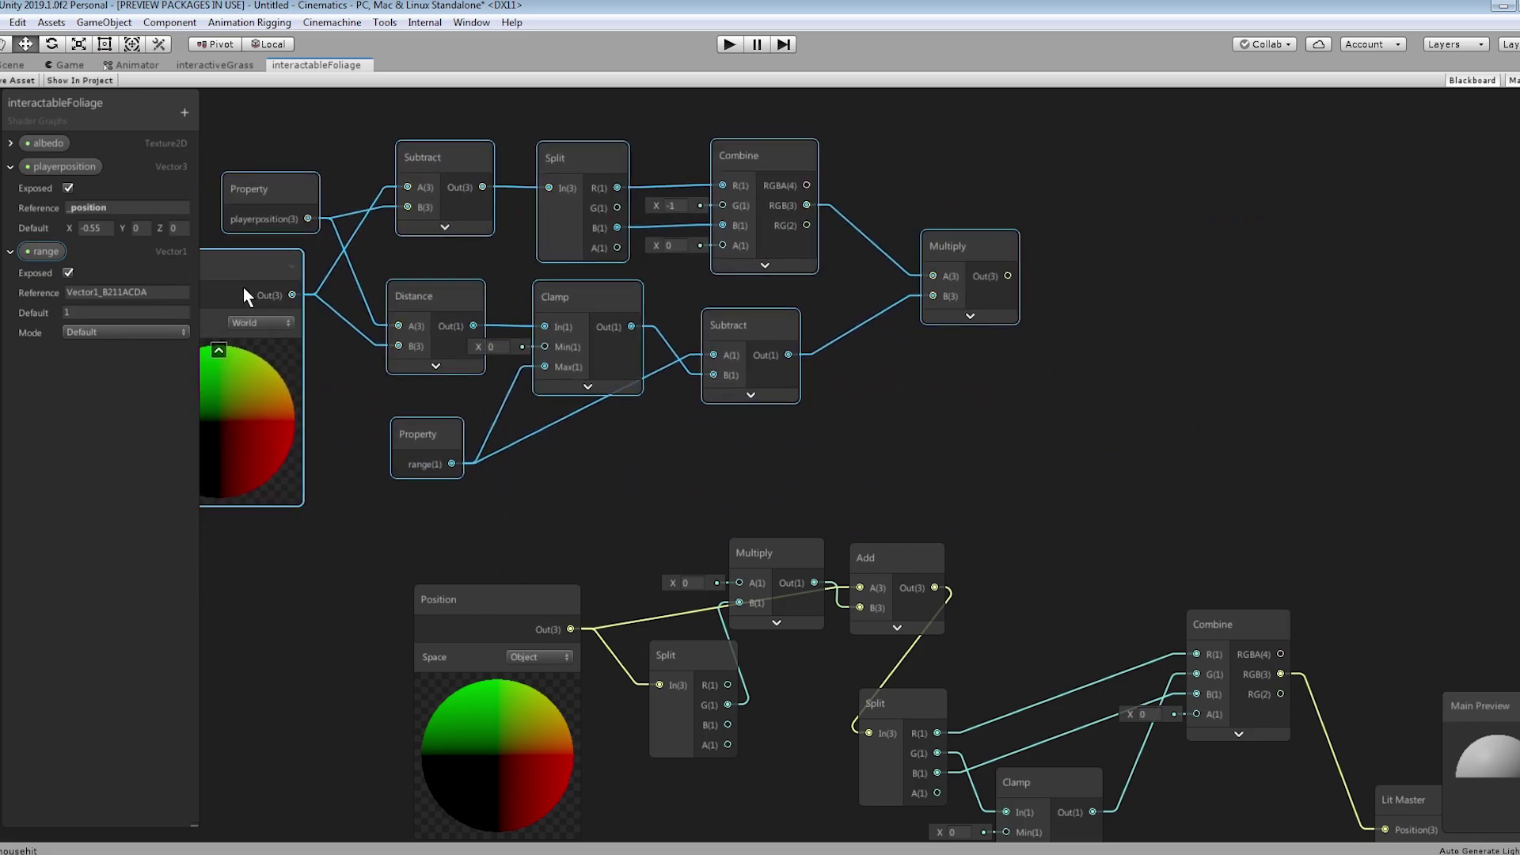
# Connect the new Multiply's output to the lower Multiply's A input.
pyautogui.click(1014, 277)
pyautogui.moveTo(1006, 301); pyautogui.dragTo(740, 584)
pyautogui.scroll(-5, 1004, 639)
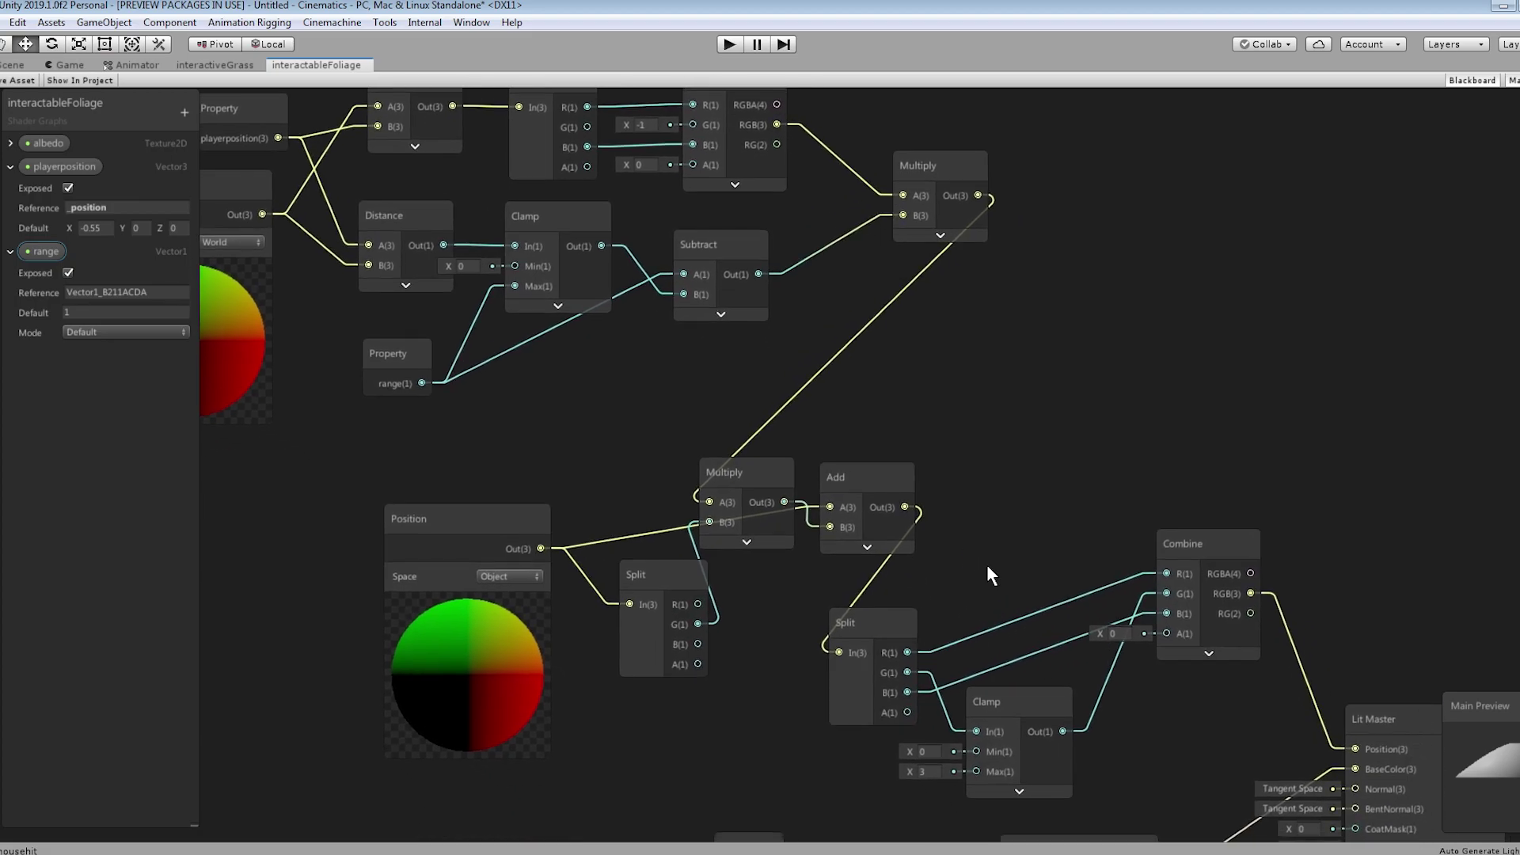
pyautogui.scroll(5, 1071, 434)
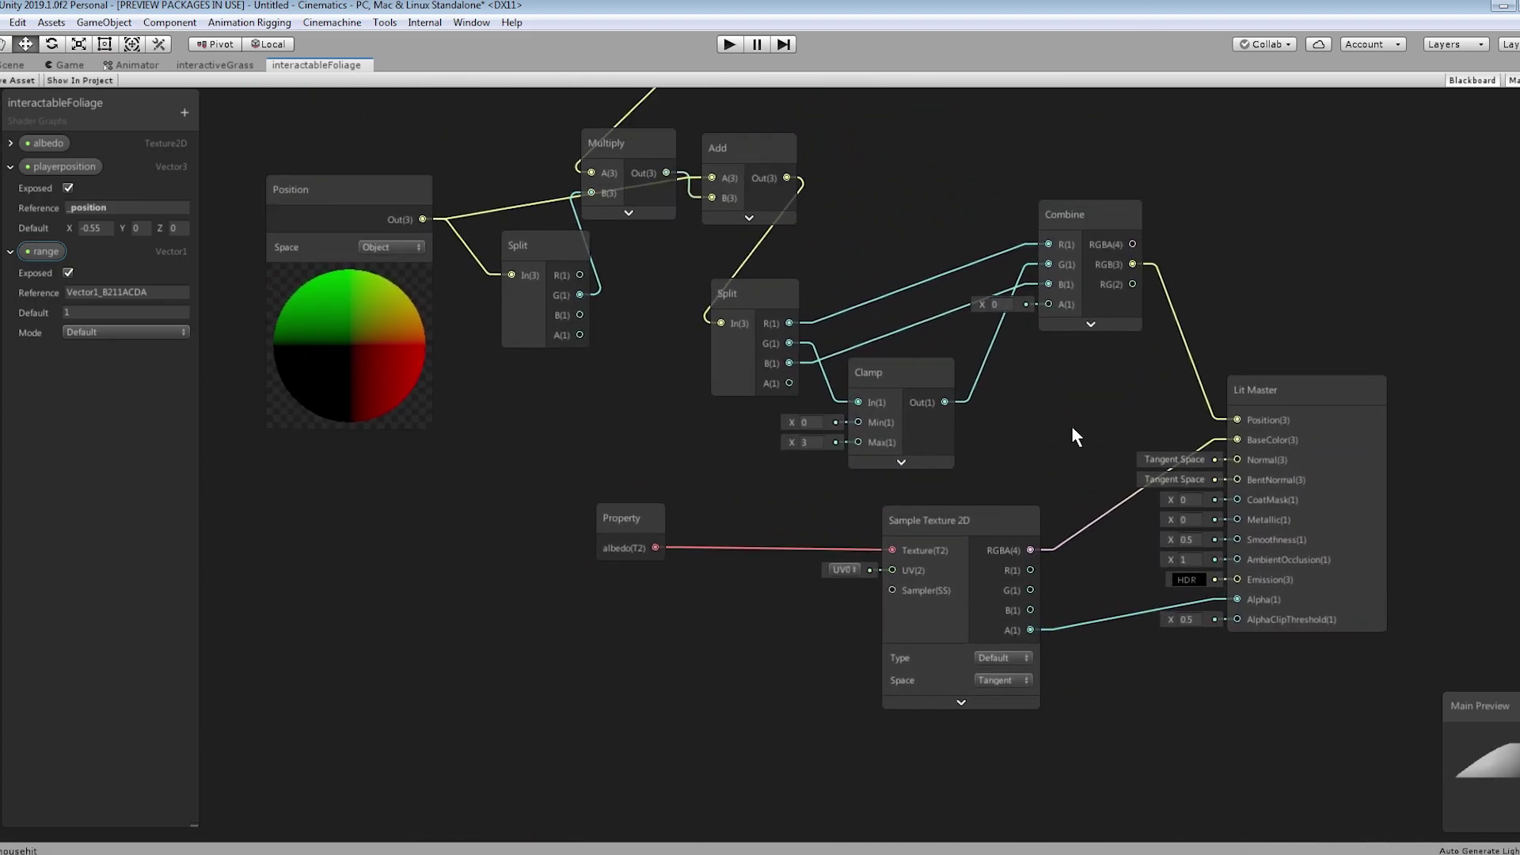
# Set the dead grass material's shader to Shader Graphs > interactableFoliage and use the grass texture as albedo.
pyautogui.click(446, 202)
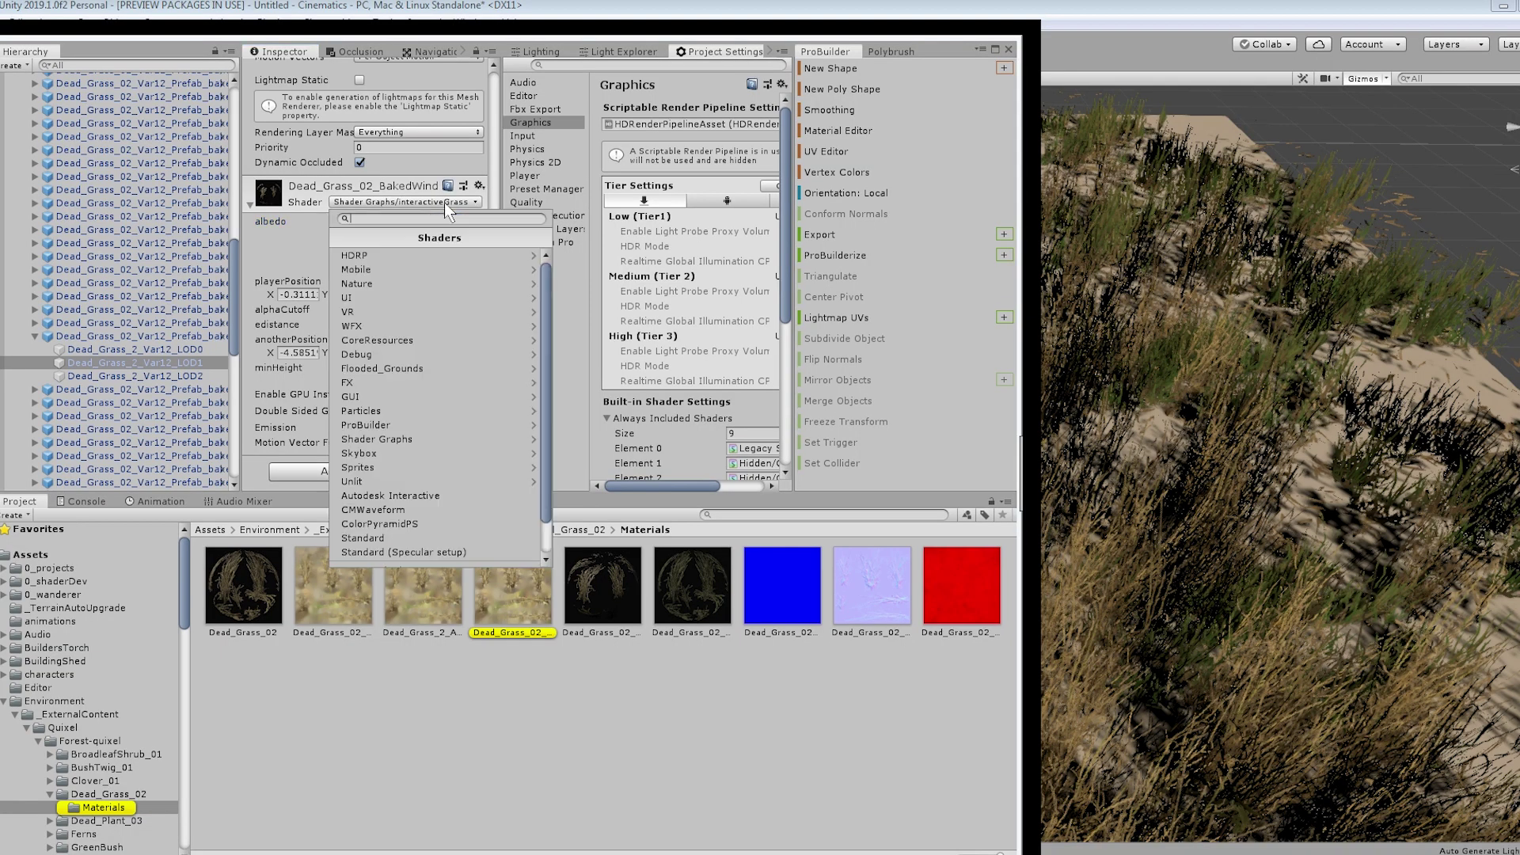
pyautogui.click(417, 440)
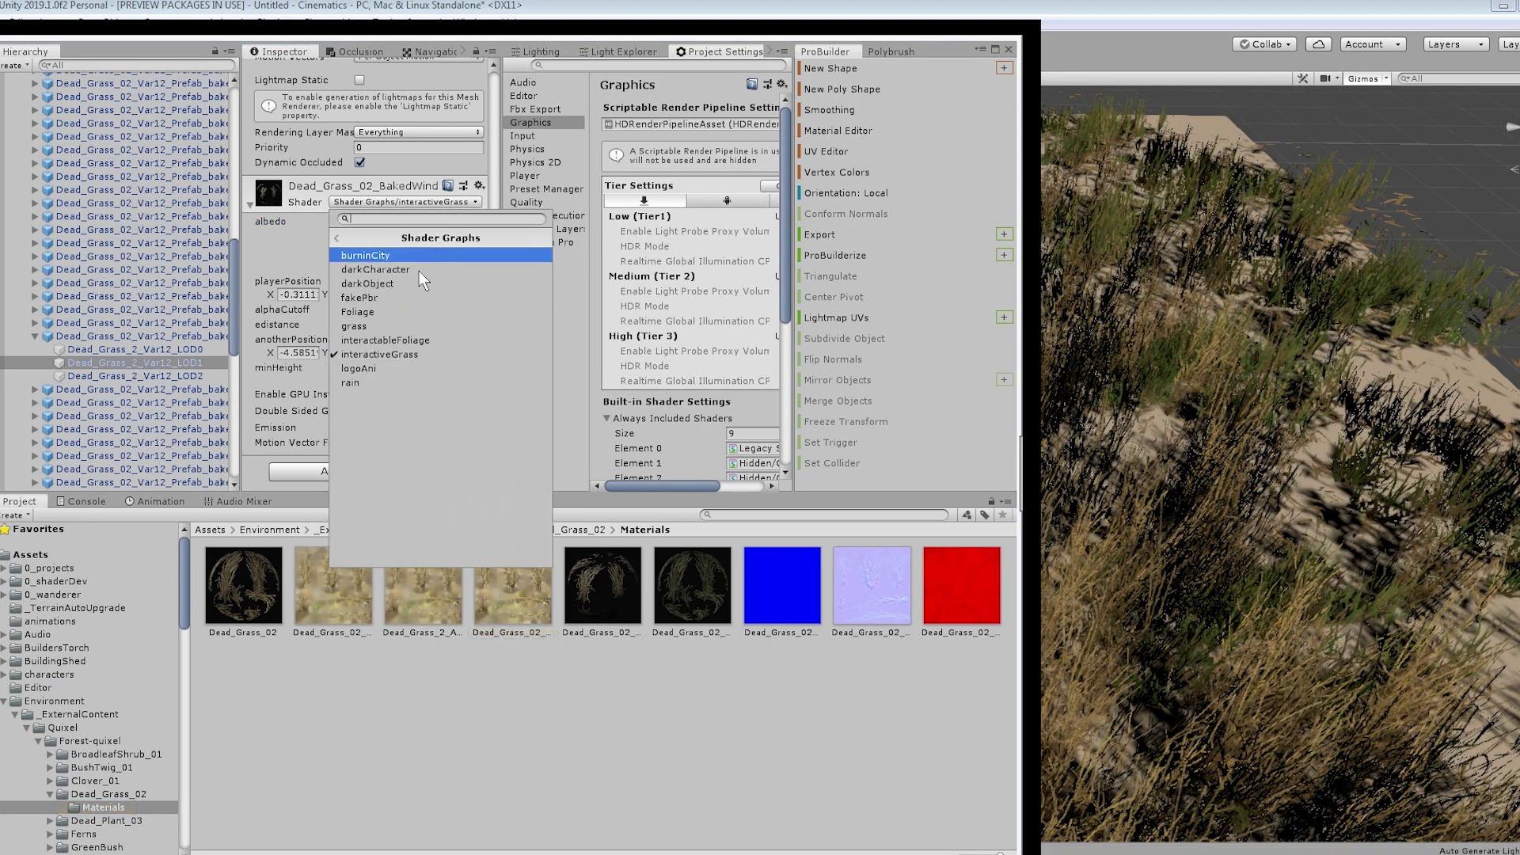
pyautogui.click(393, 340)
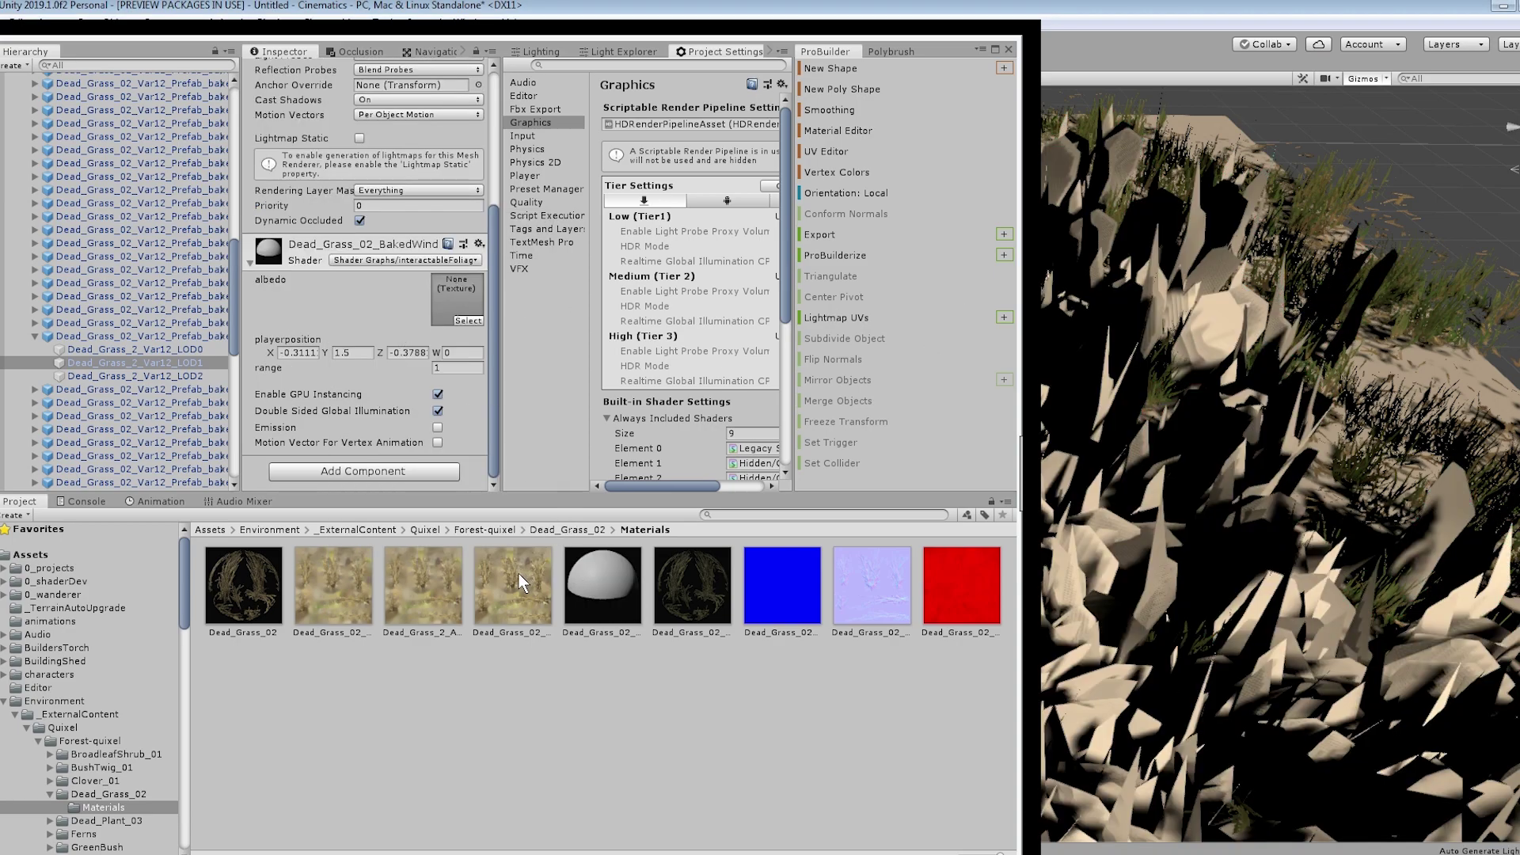
pyautogui.moveTo(525, 591); pyautogui.dragTo(471, 294)
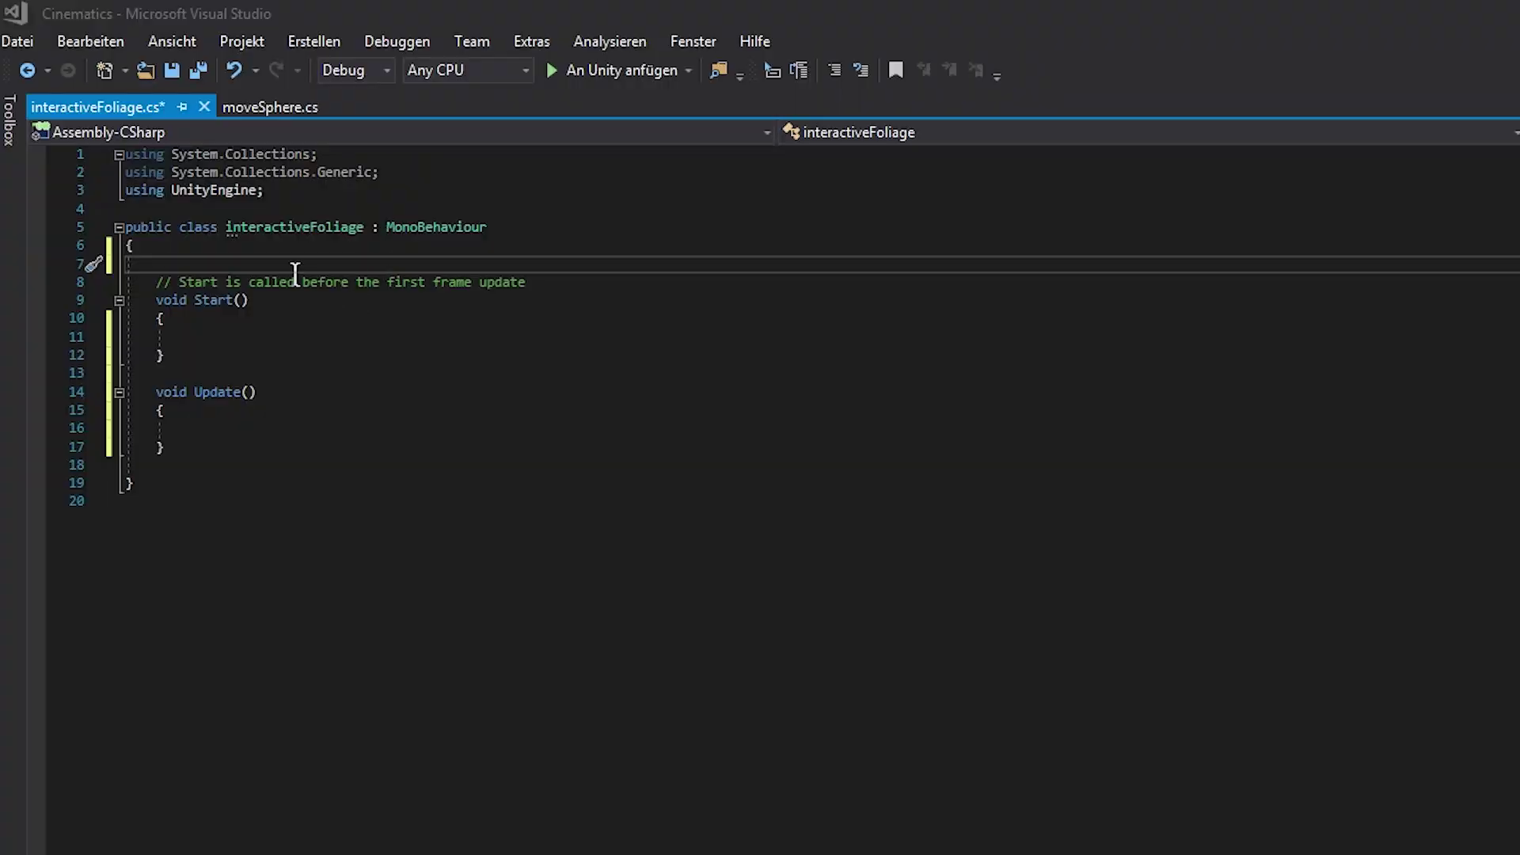
# Declare public Material[] materials, public Transform thePlayer and Vector3 thePosition above Start, then select Update.
pyautogui.press('Return')
pyautogui.press('Up')
pyautogui.write('p')
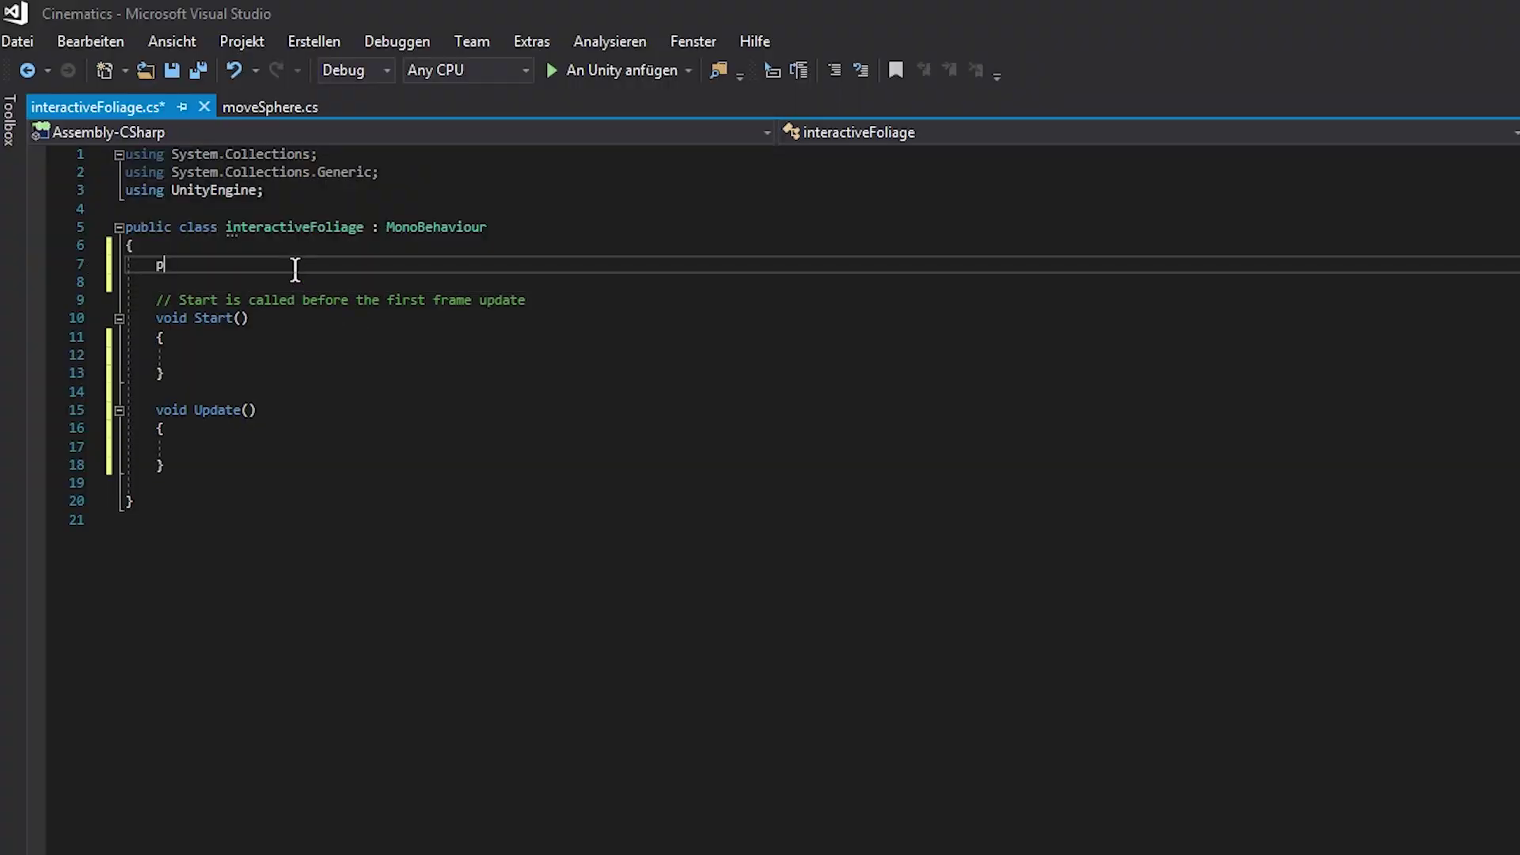
pyautogui.write('ublic Material[] materials;')
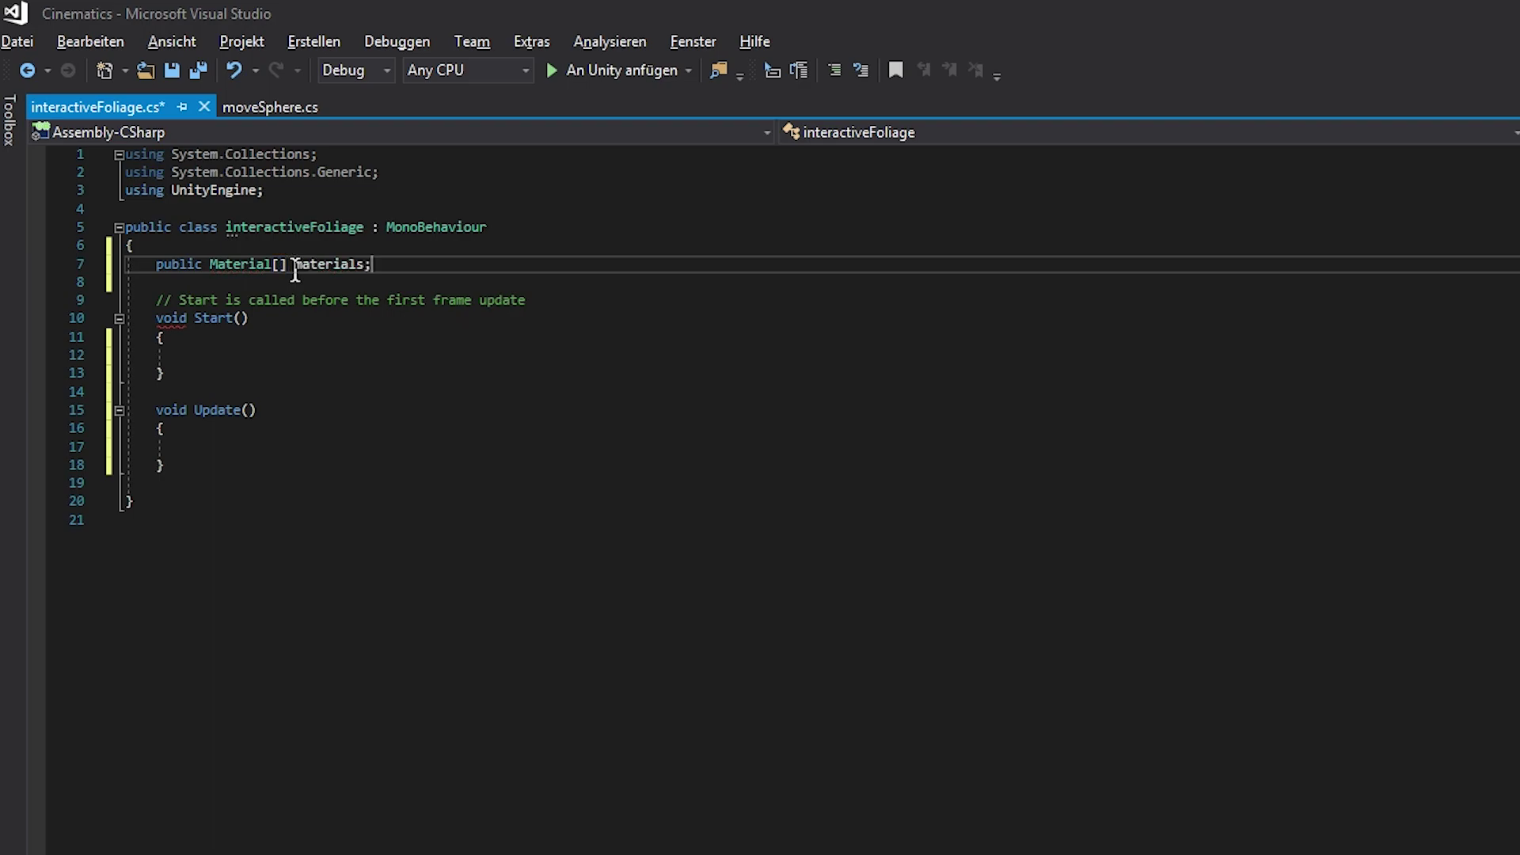
pyautogui.press('Return')
pyautogui.write('public Trans')
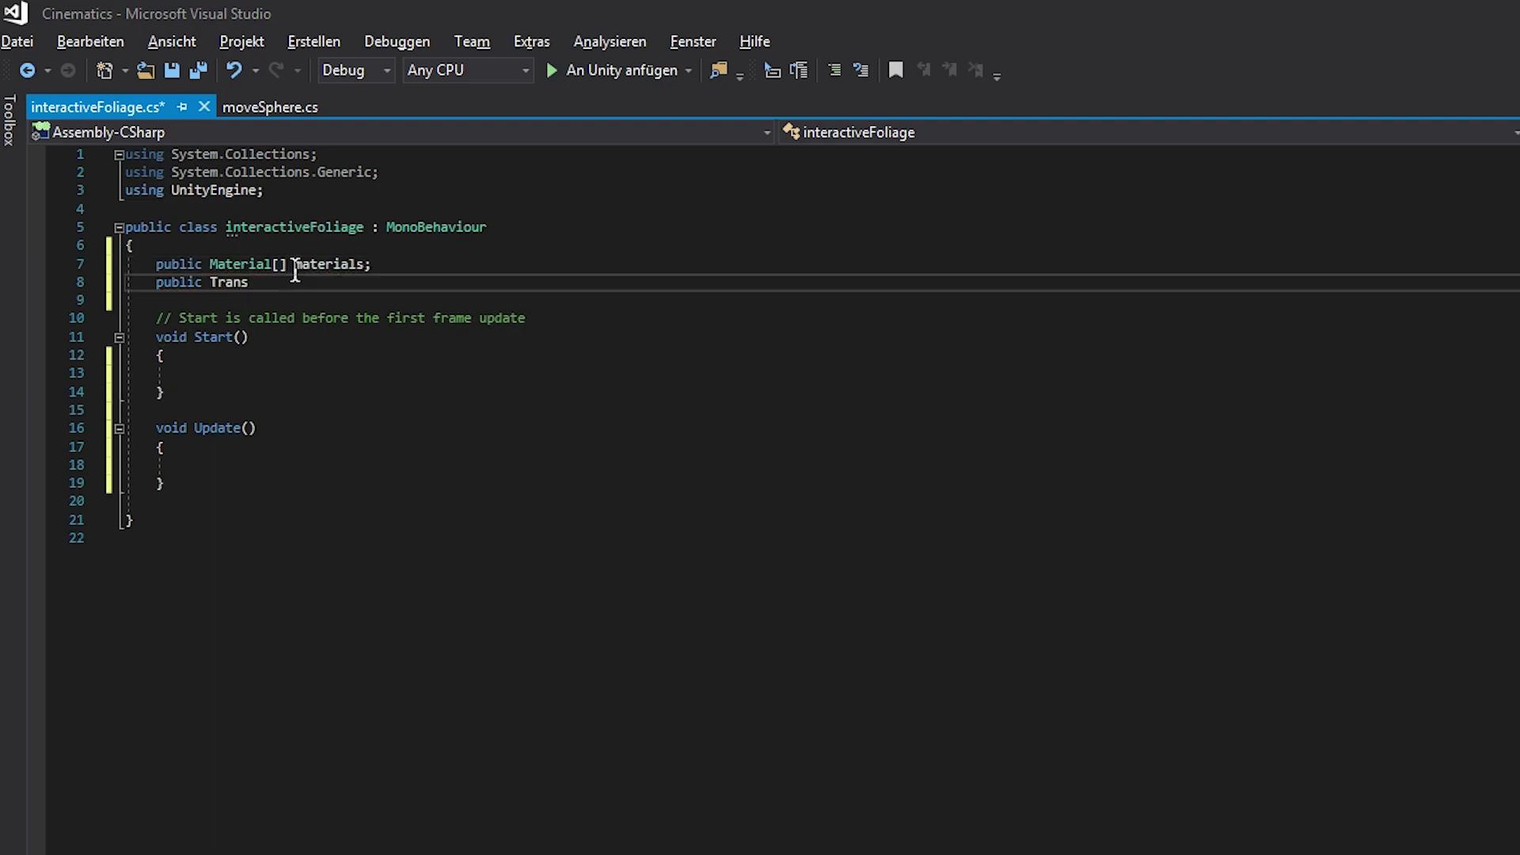
pyautogui.write('form thePlayer;')
pyautogui.press('Return')
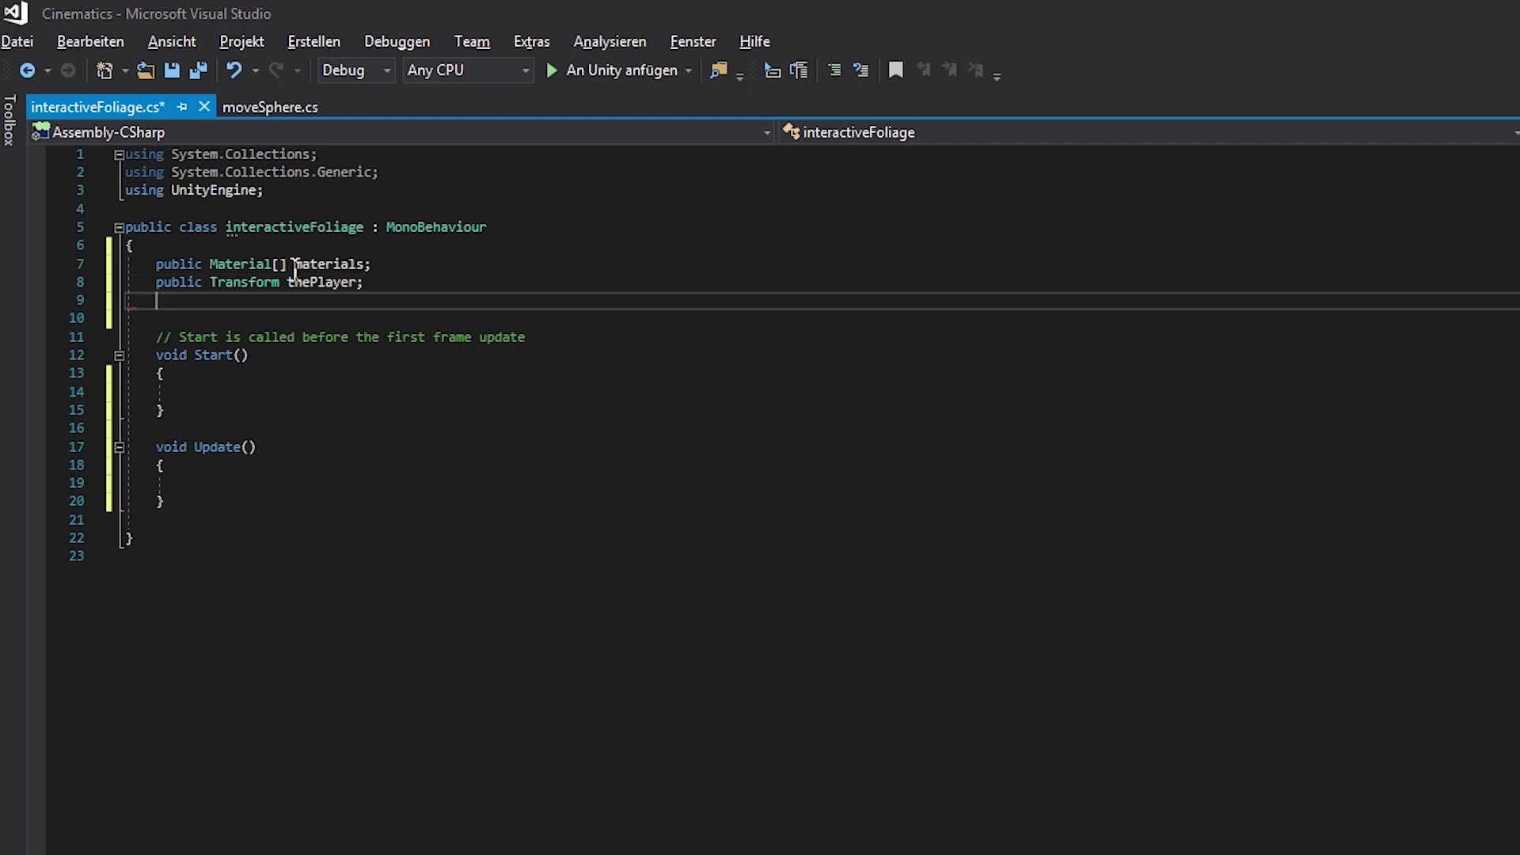
pyautogui.write('Vector3')
pyautogui.press('Down')
pyautogui.press('Down')
pyautogui.press('Down')
pyautogui.press('Down')
pyautogui.press('Down')
pyautogui.press('Down')
pyautogui.press('Down')
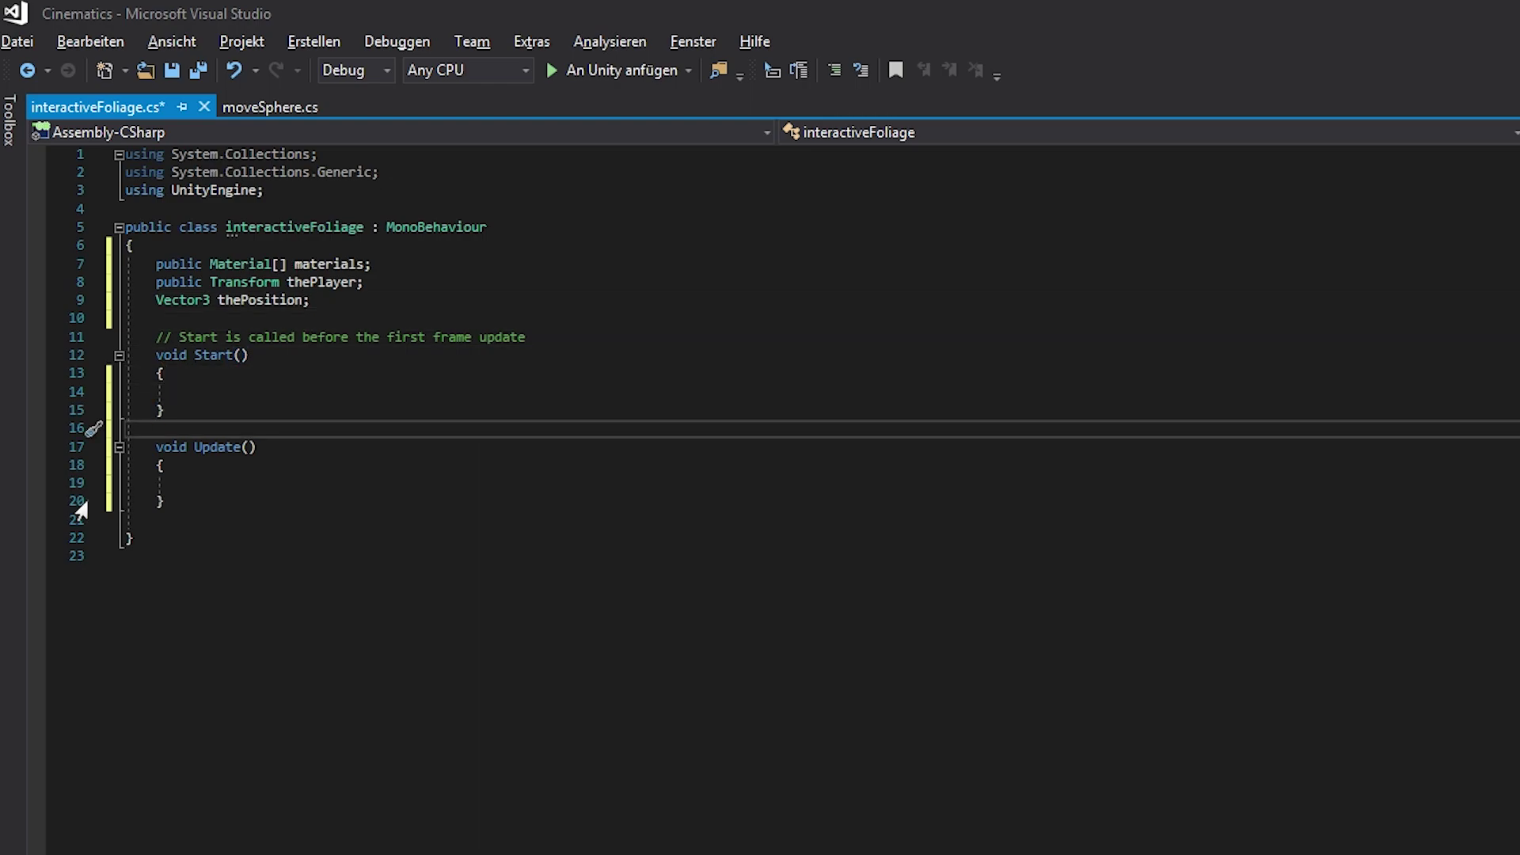
pyautogui.moveTo(149, 447); pyautogui.dragTo(197, 501)
# Write an IEnumerator writeToMaterial() coroutine with a while(true) loop ending in yield return null.
pyautogui.write('IEnumerator writeToMa')
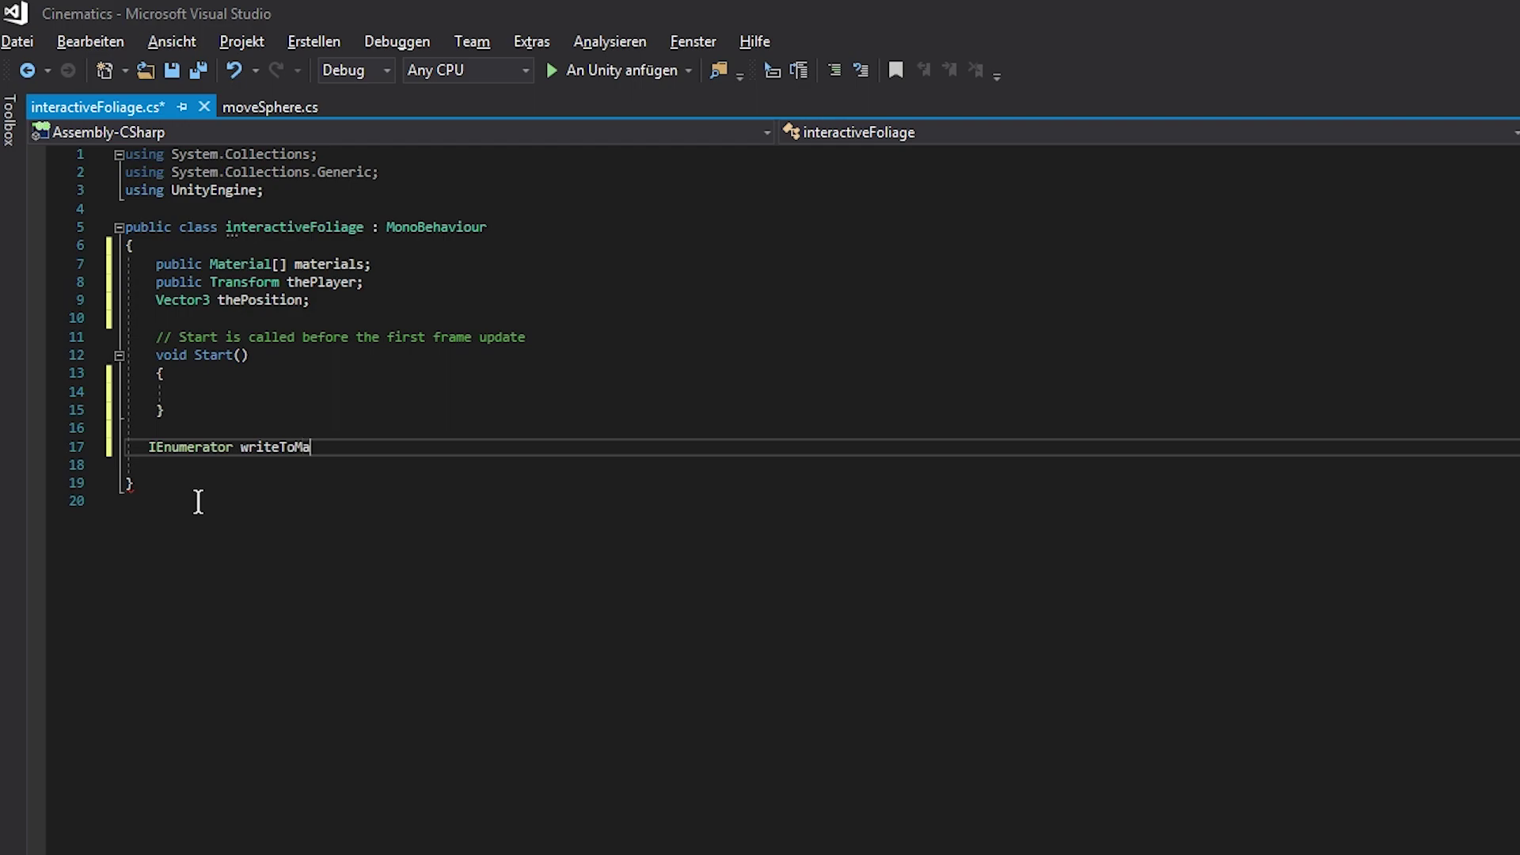
pyautogui.write('terial()')
pyautogui.press('Return')
pyautogui.write('{')
pyautogui.press('Return')
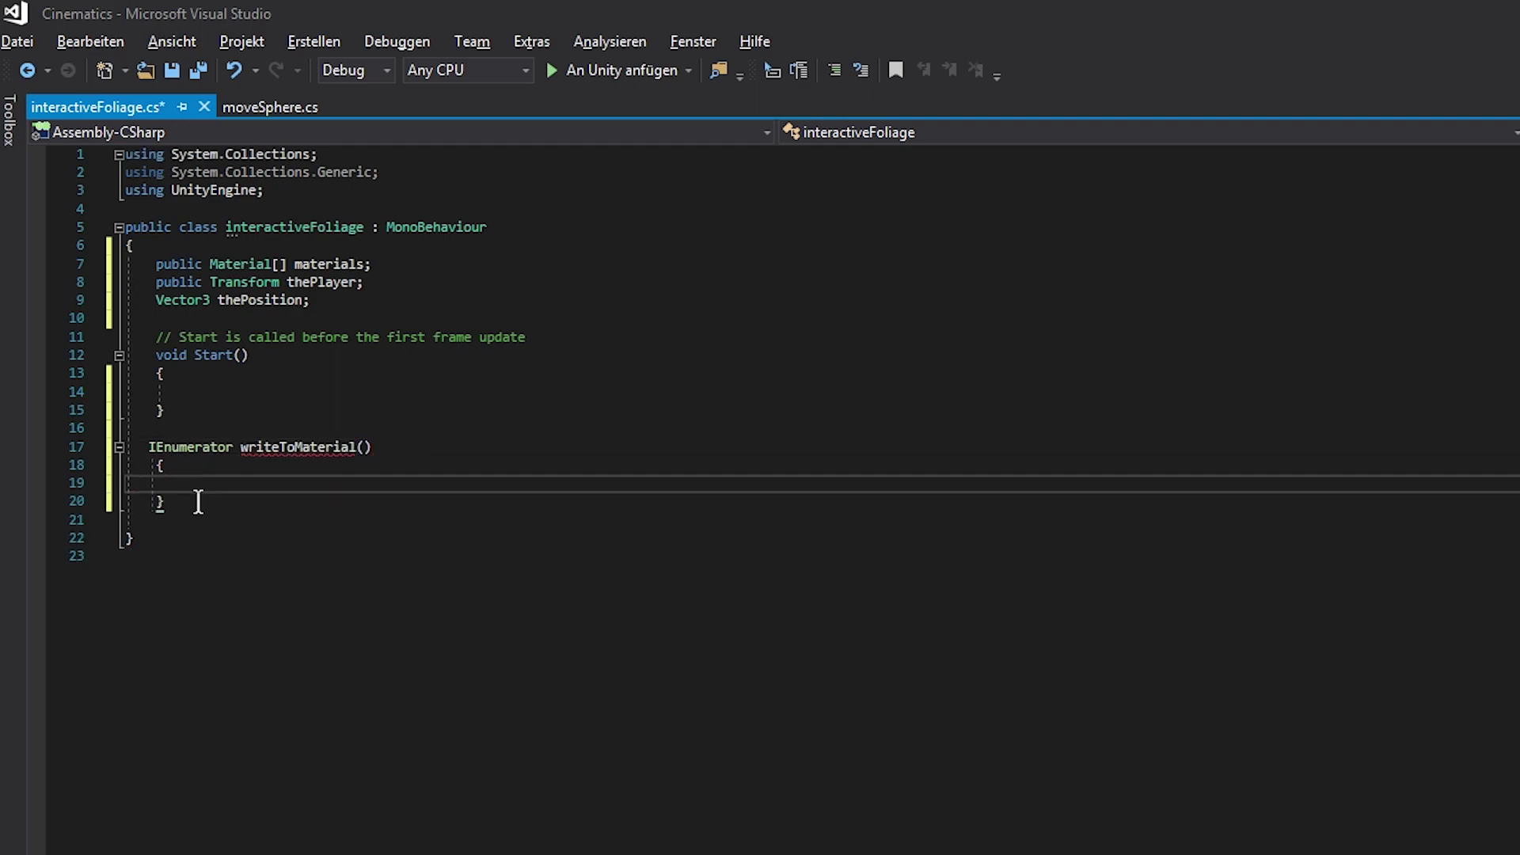
pyautogui.write('while(true)')
pyautogui.press('Return')
pyautogui.write('{')
pyautogui.write('{')
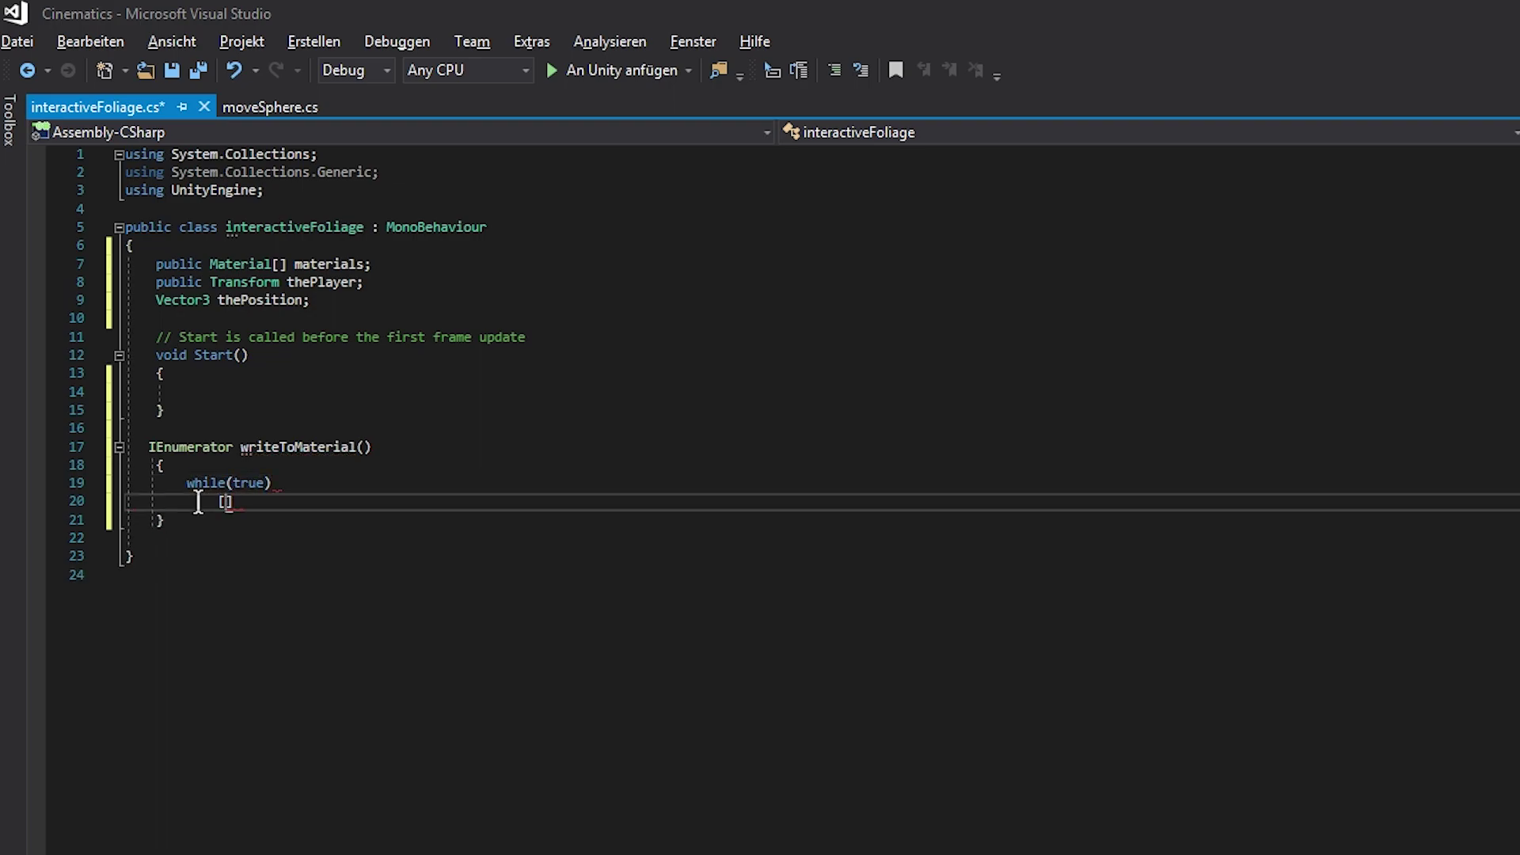
pyautogui.press('Return')
pyautogui.write('yield re')
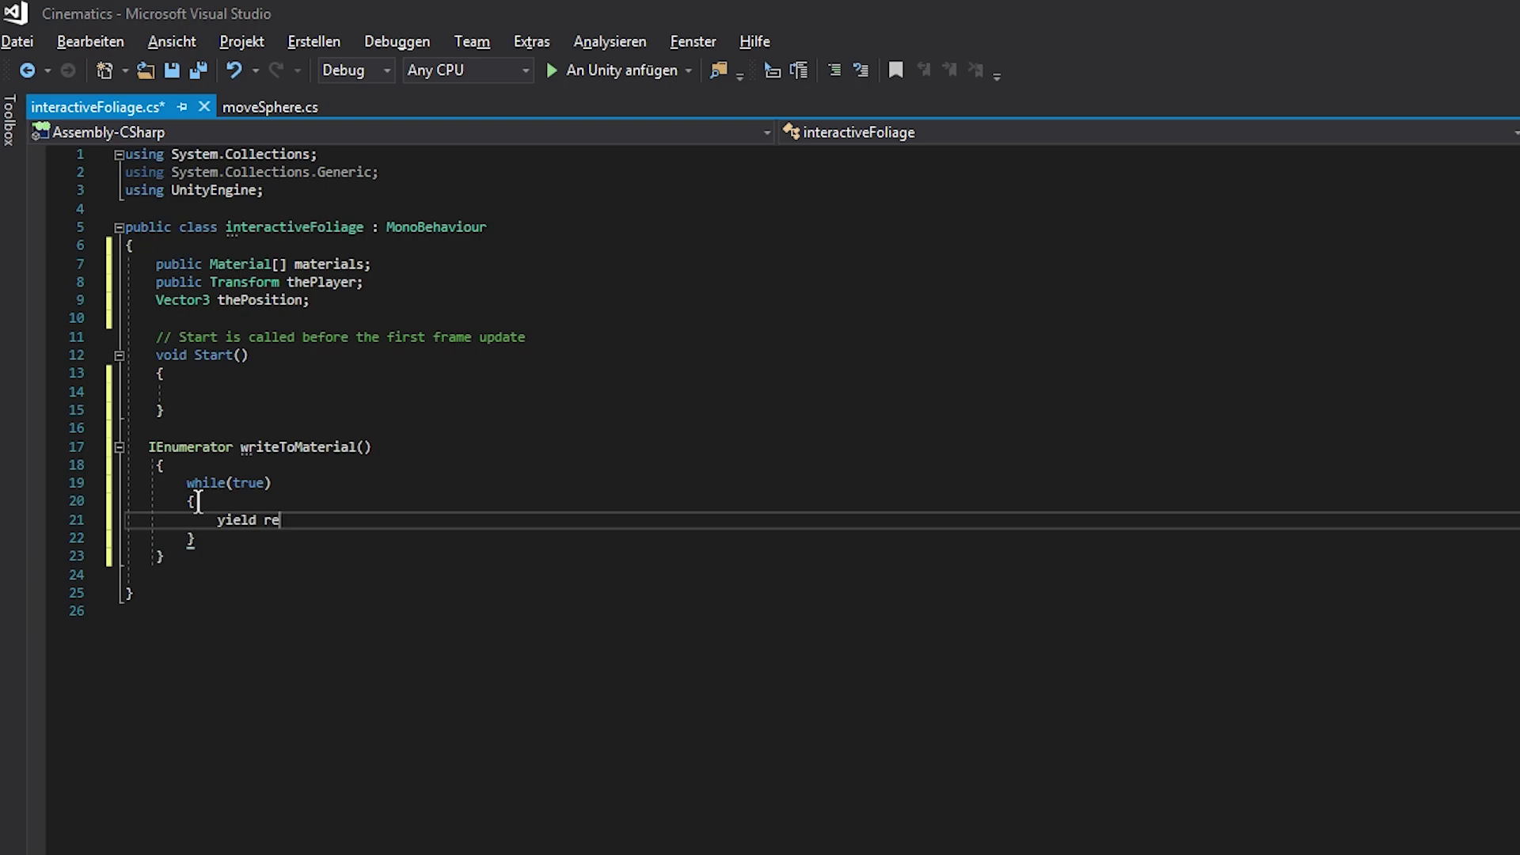
pyautogui.write('turn null')
# Inside the loop, store thePlayer.transform.position in thePosition.
pyautogui.click(198, 501)
pyautogui.press('Return')
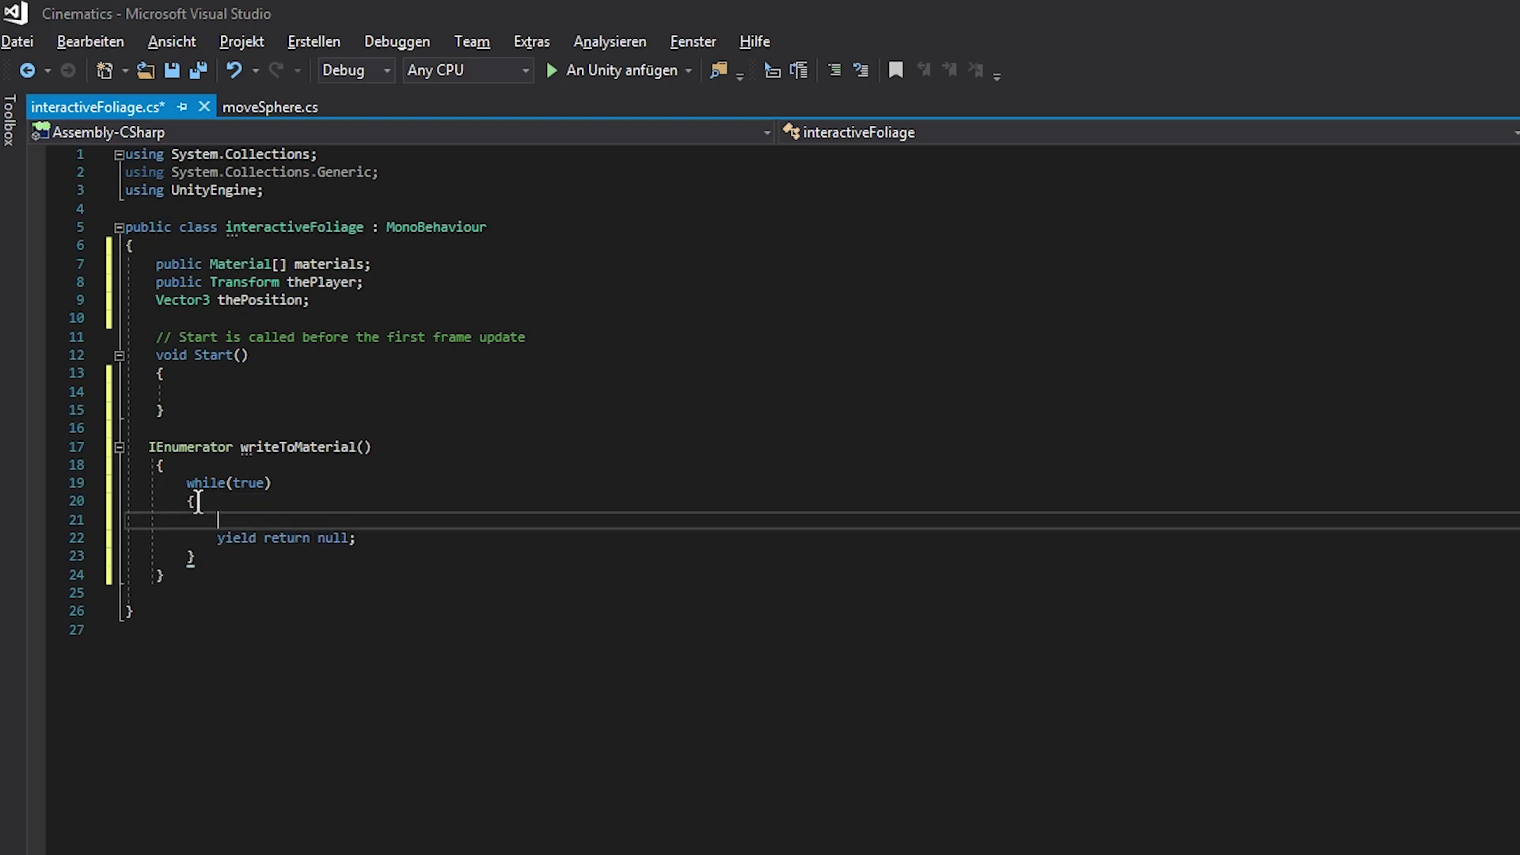
pyautogui.press('Return')
pyautogui.press('Up')
pyautogui.write('thePosition =')
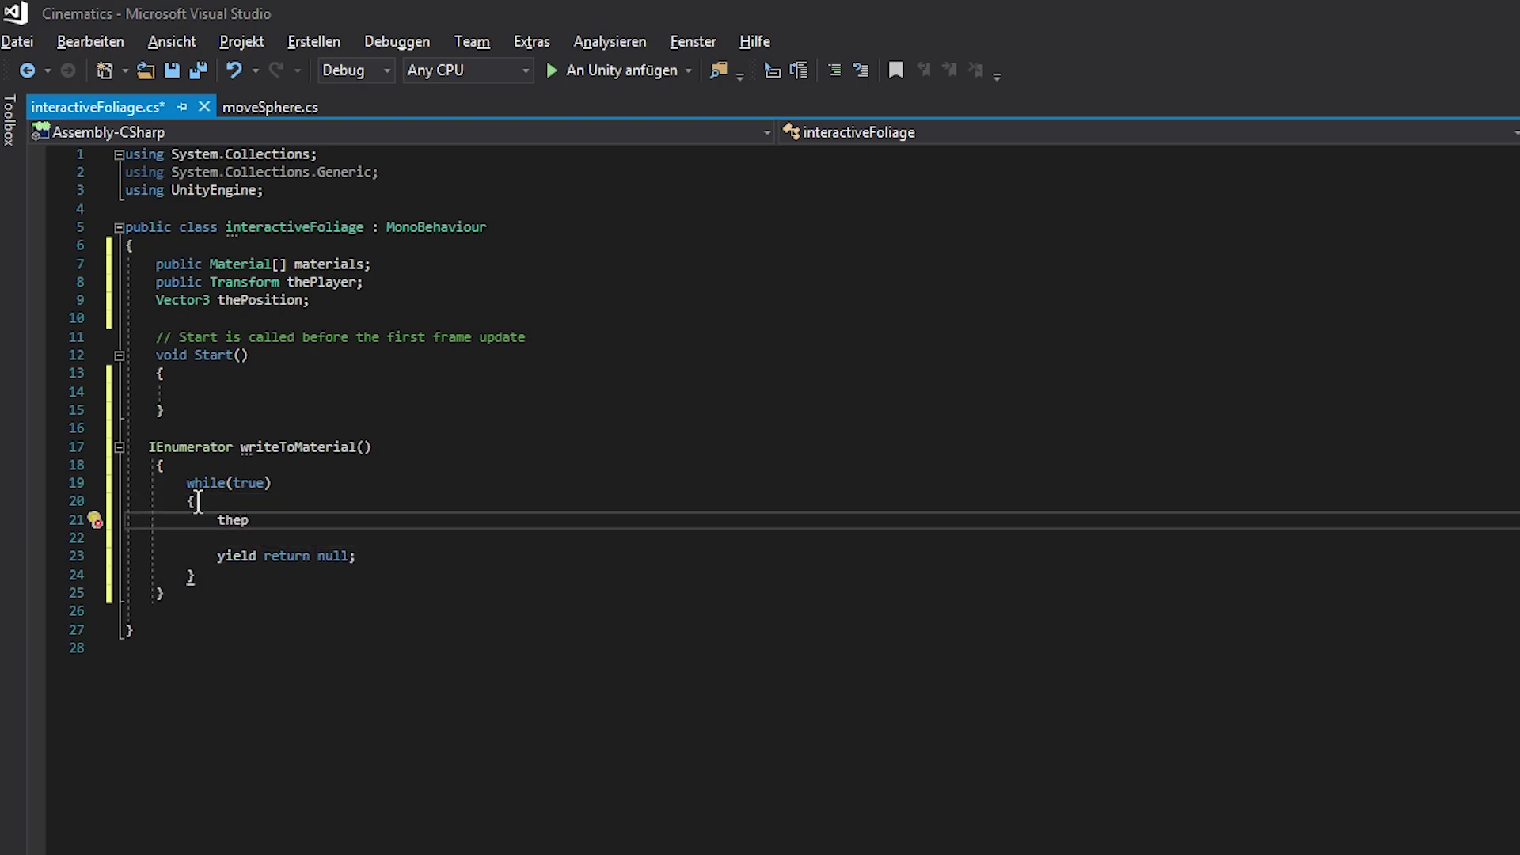
pyautogui.write(' thePlayer.tran')
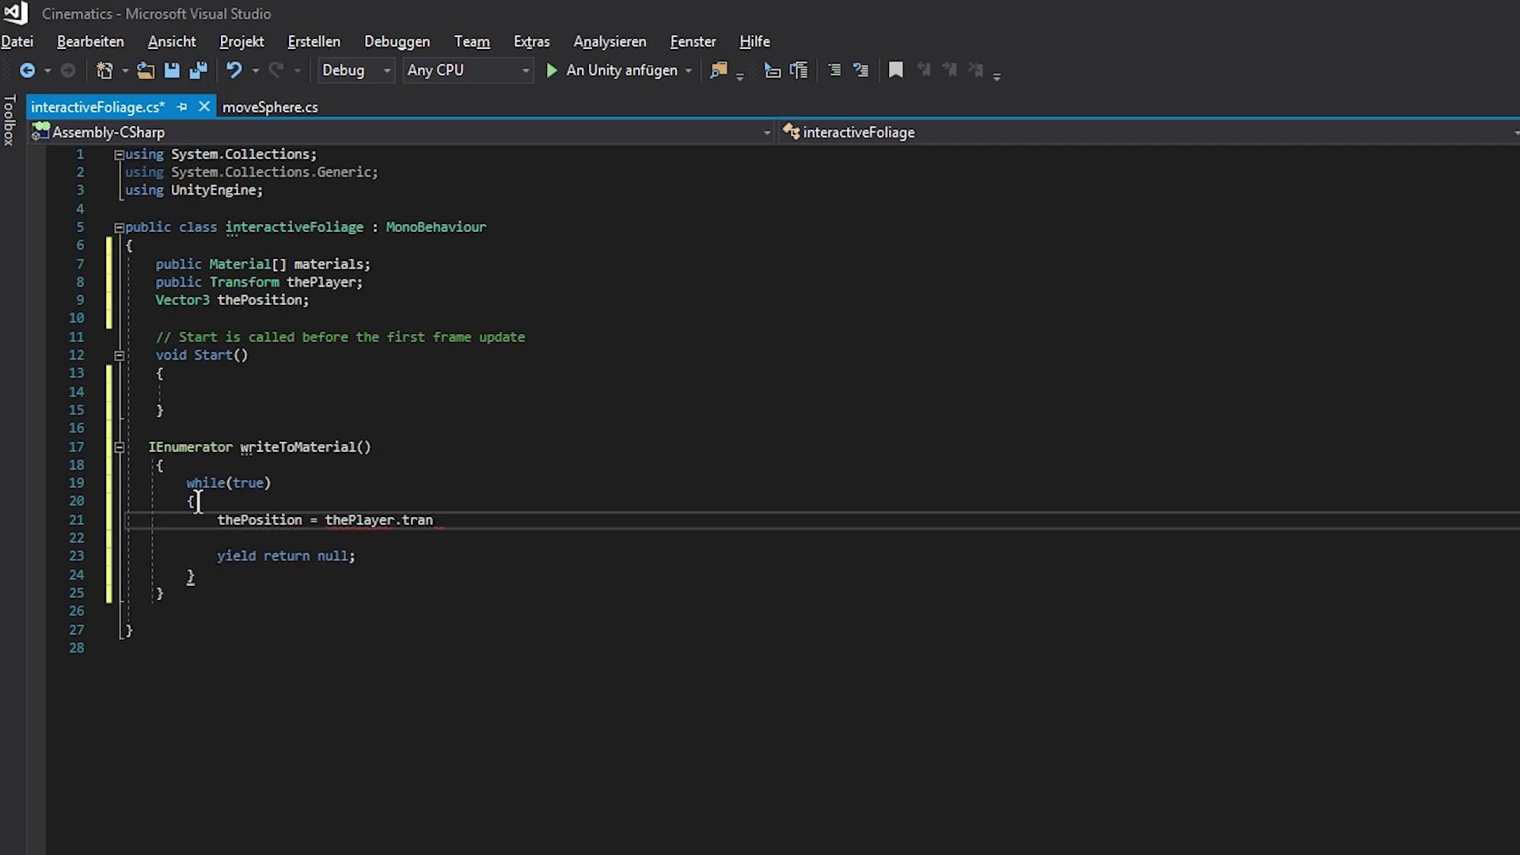
pyautogui.write('sform.position;')
pyautogui.press('Return')
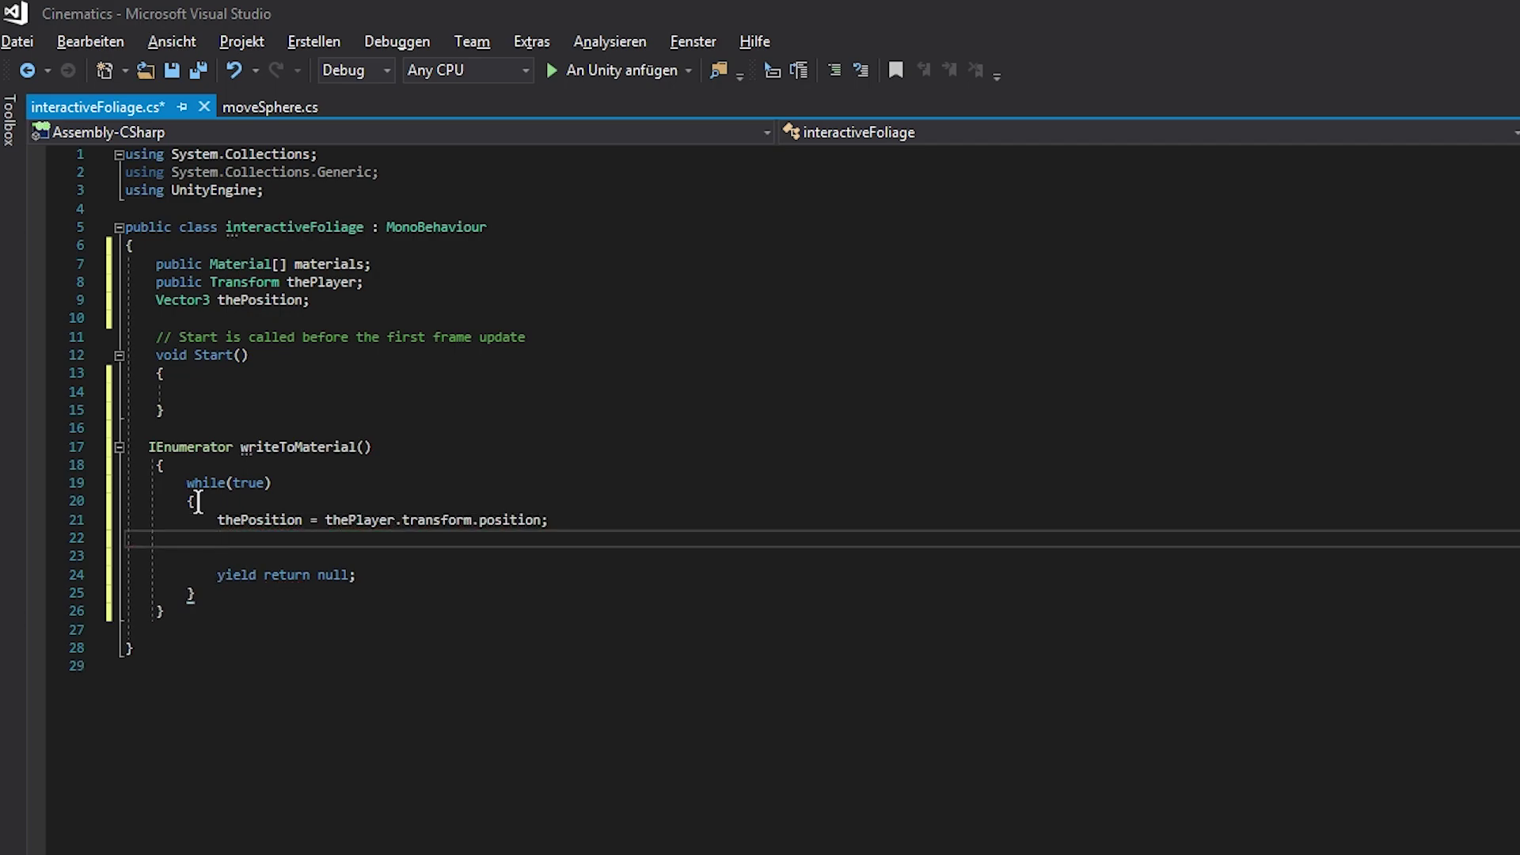
# Add a for loop over materials calling SetVector("_position", thePosition) on each.
pyautogui.write('for(int i')
pyautogui.write('=0; i< ')
pyautogui.write('materials.Length')
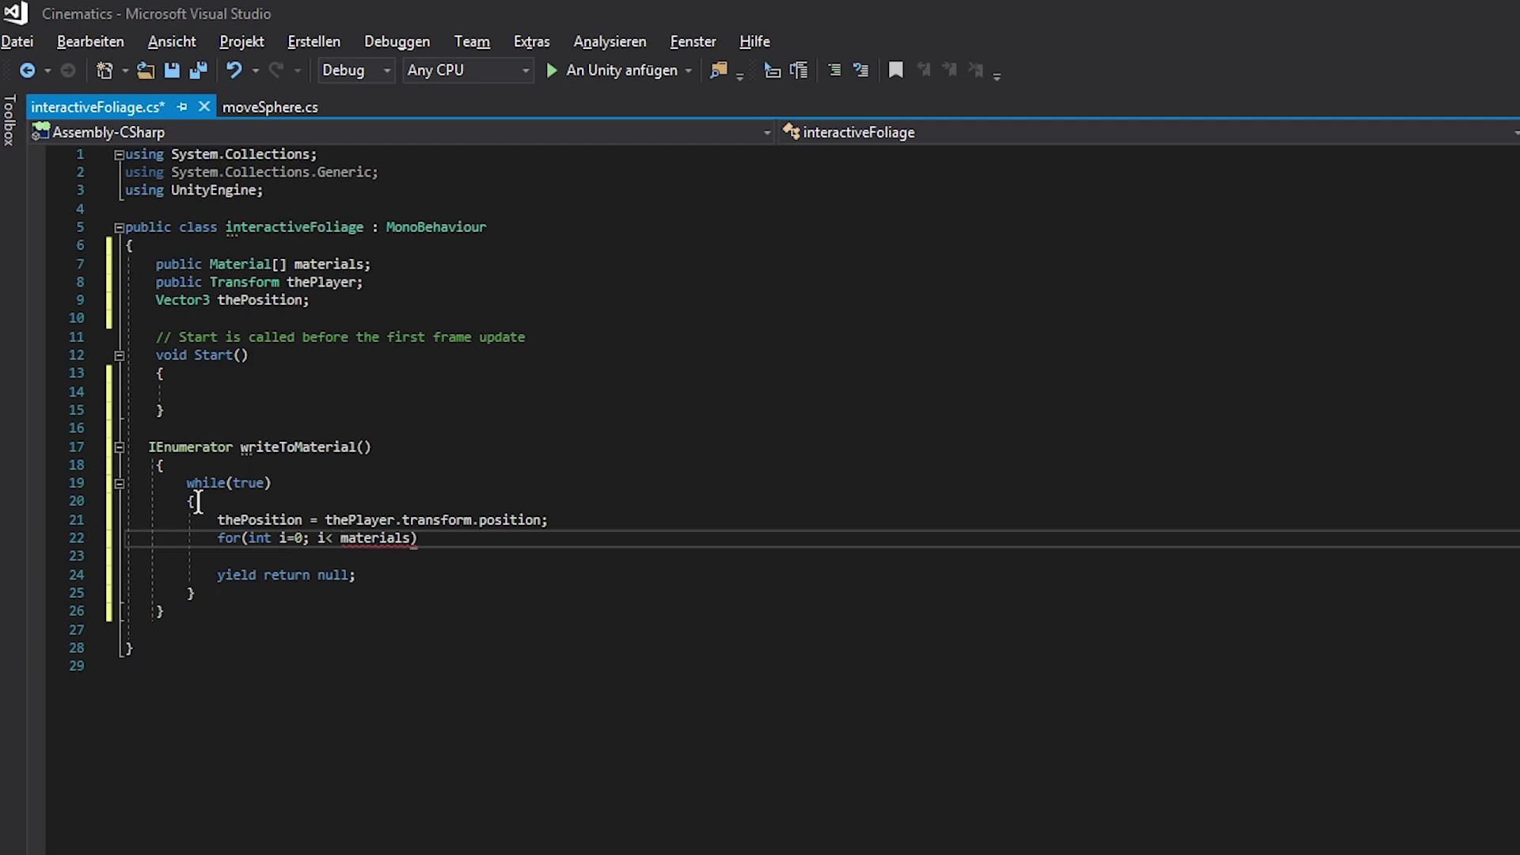
pyautogui.write(';i++')
pyautogui.press('Return')
pyautogui.write('{')
pyautogui.press('Return')
pyautogui.write('materials[i')
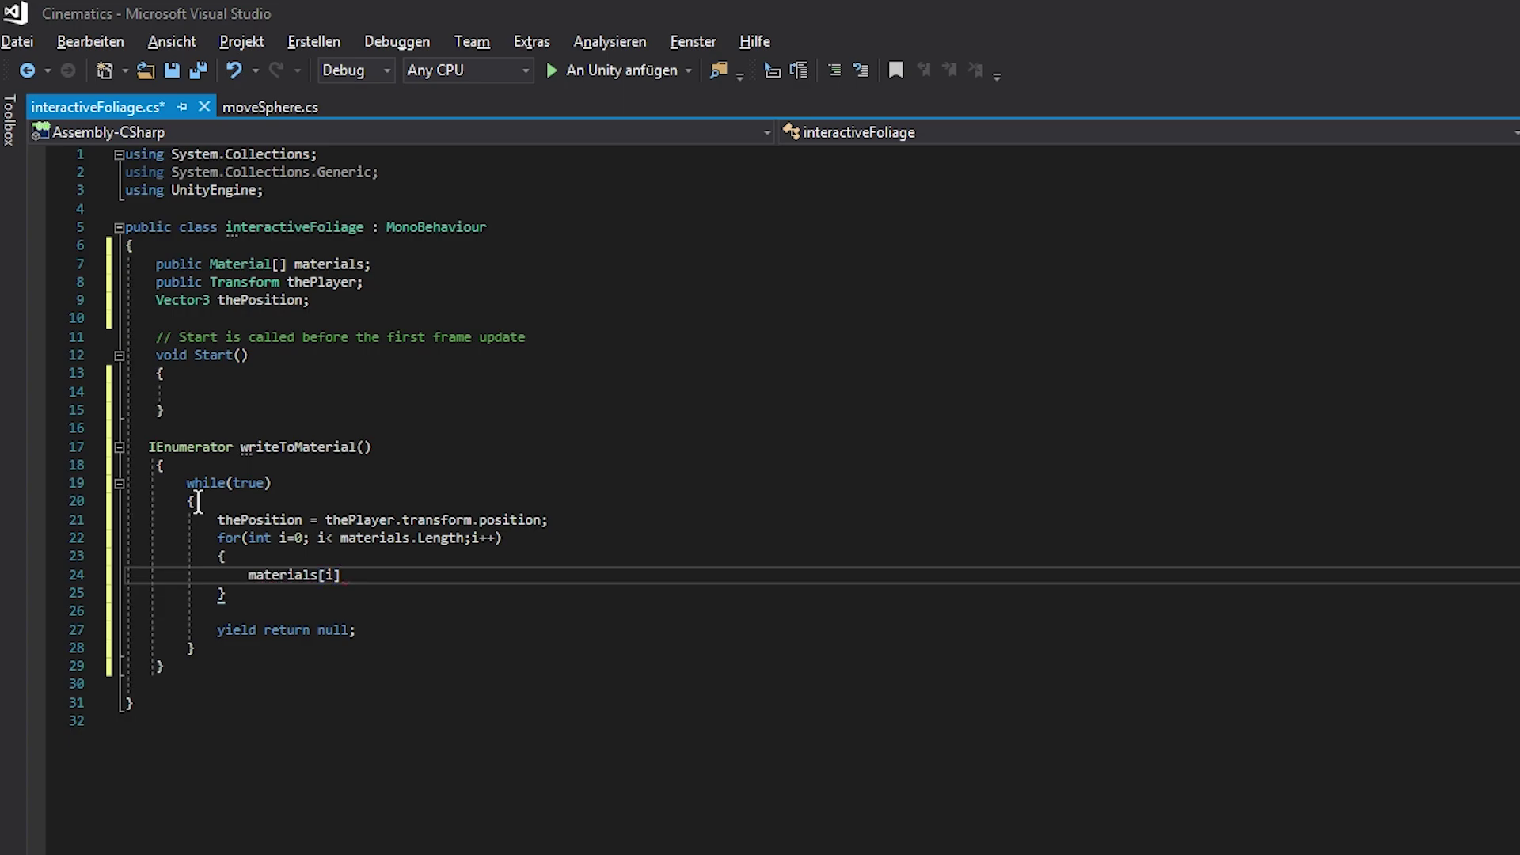
pyautogui.write('].setVector();')
pyautogui.press('Left')
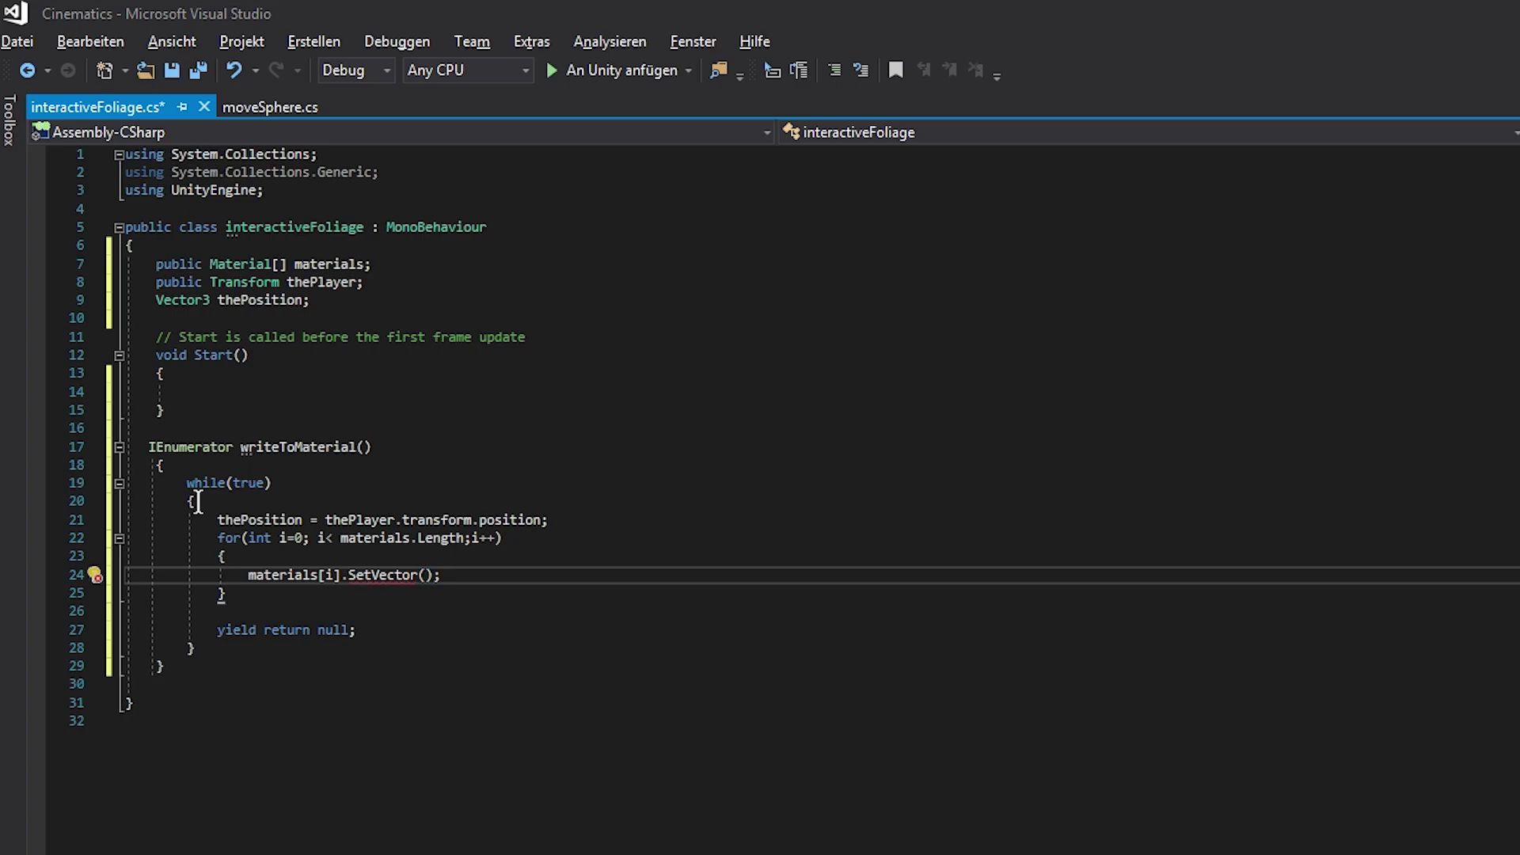
pyautogui.write('"_position",thepo')
pyautogui.press('Tab')
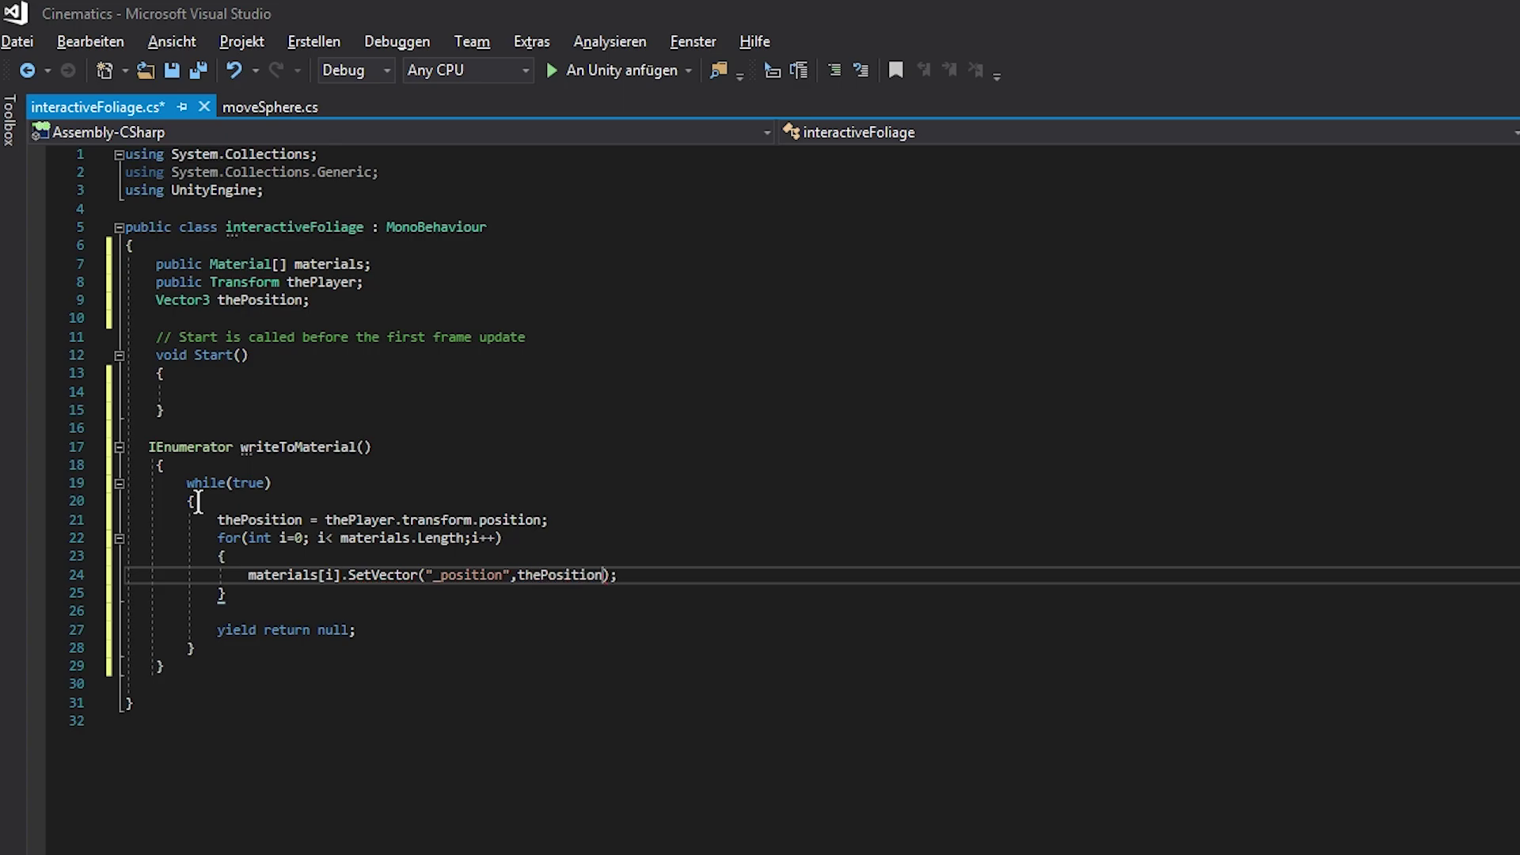
pyautogui.click(509, 823)
# Call StartCoroutine("writeToMaterial") in Start and save the script.
pyautogui.click(233, 388)
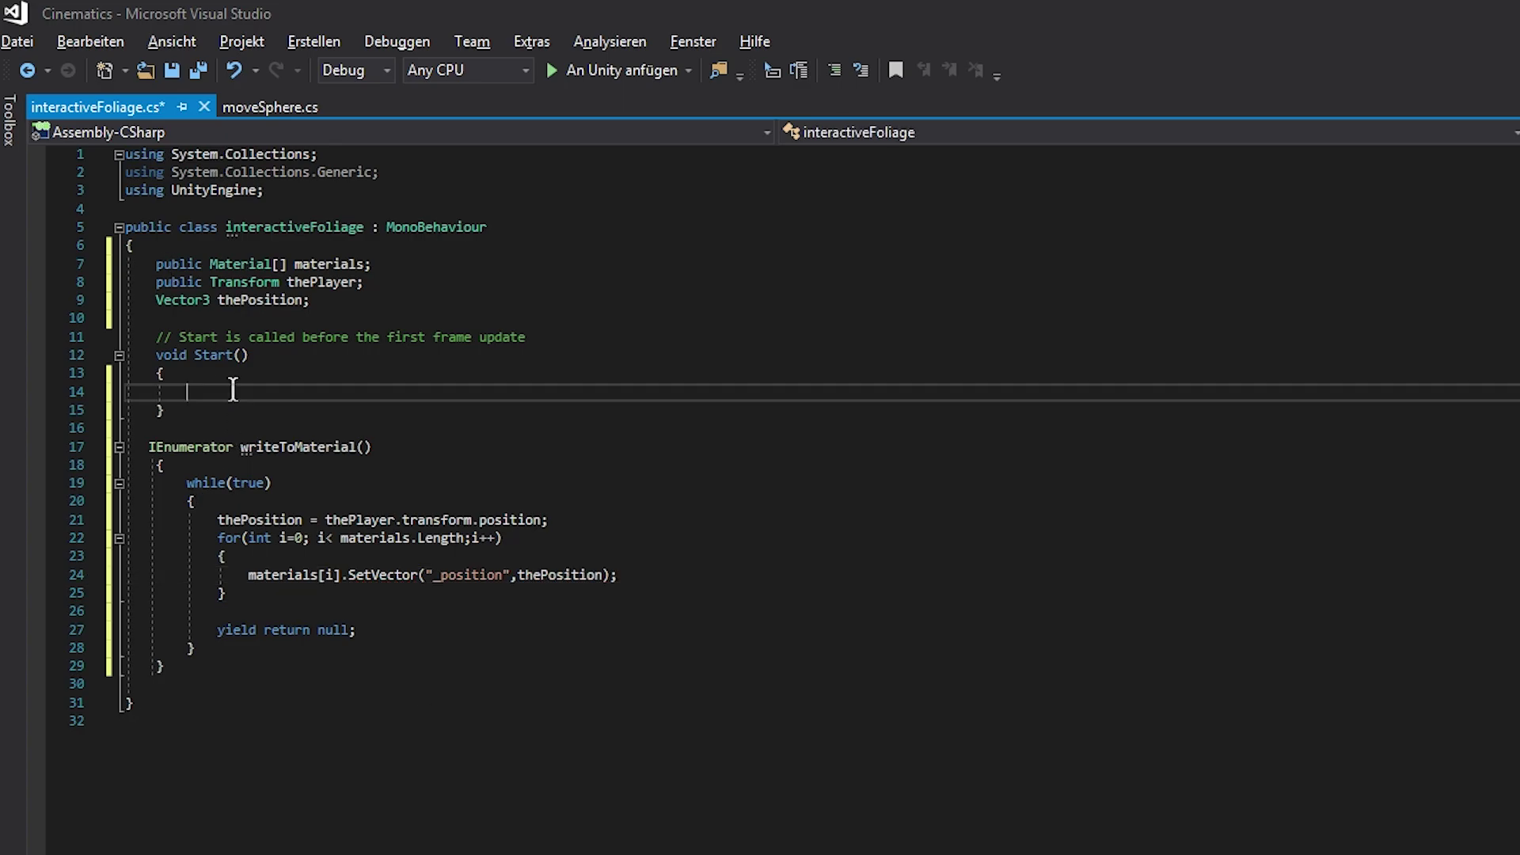
pyautogui.write('start')
pyautogui.press('Tab')
pyautogui.write('();write')
pyautogui.press('Tab')
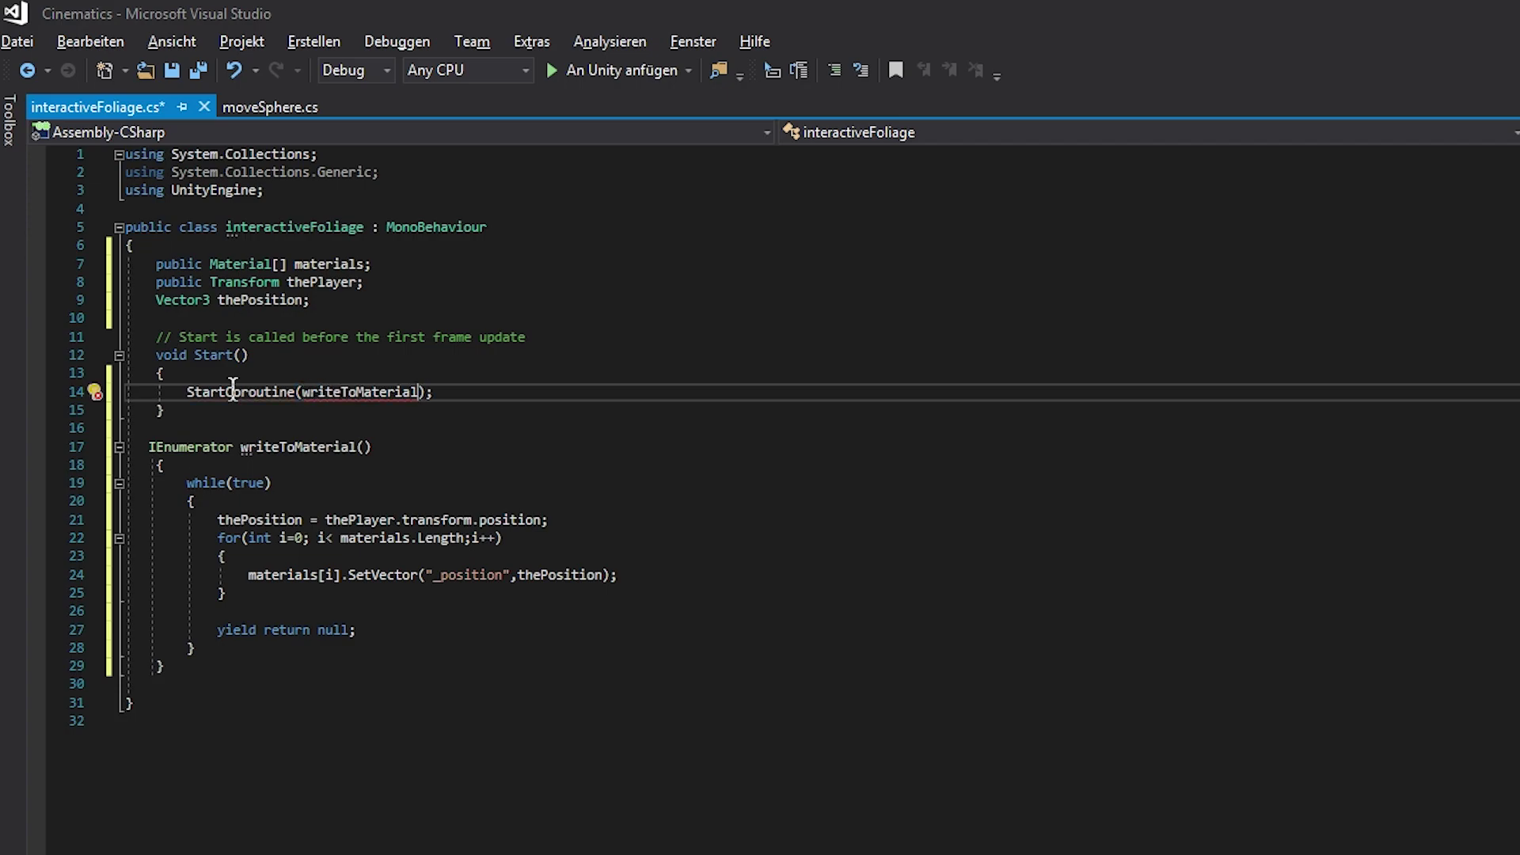
pyautogui.write('"')
pyautogui.write('"')
pyautogui.hotkey('ctrl', 's')
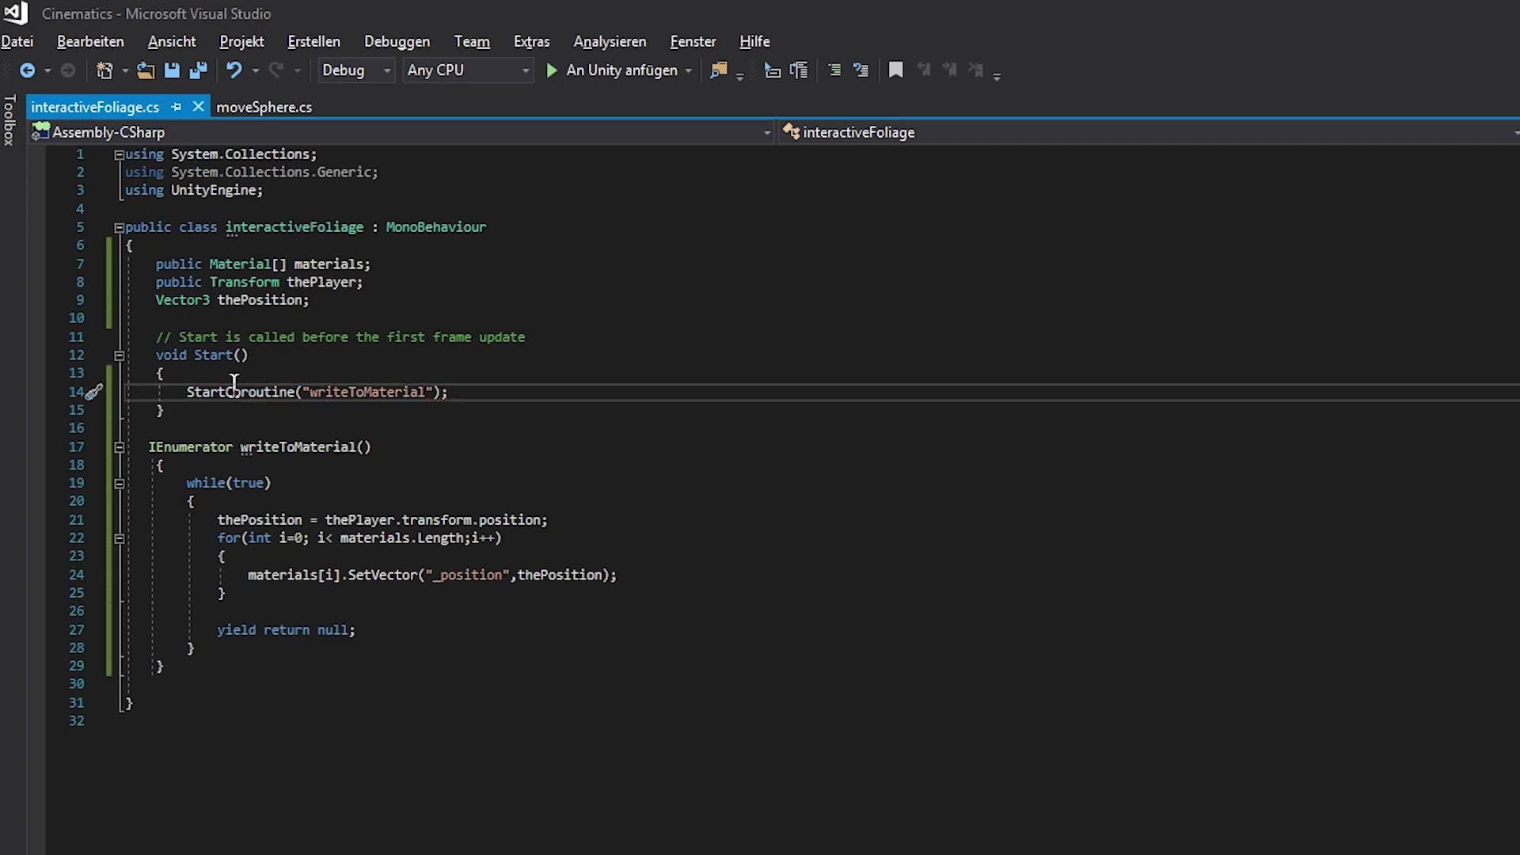
pyautogui.hotkey('alt', 'Tab')
# Add interactiveFoliage to the Capsule with the Capsule as The Player and one Materials slot.
pyautogui.moveTo(529, 578); pyautogui.dragTo(287, 288)
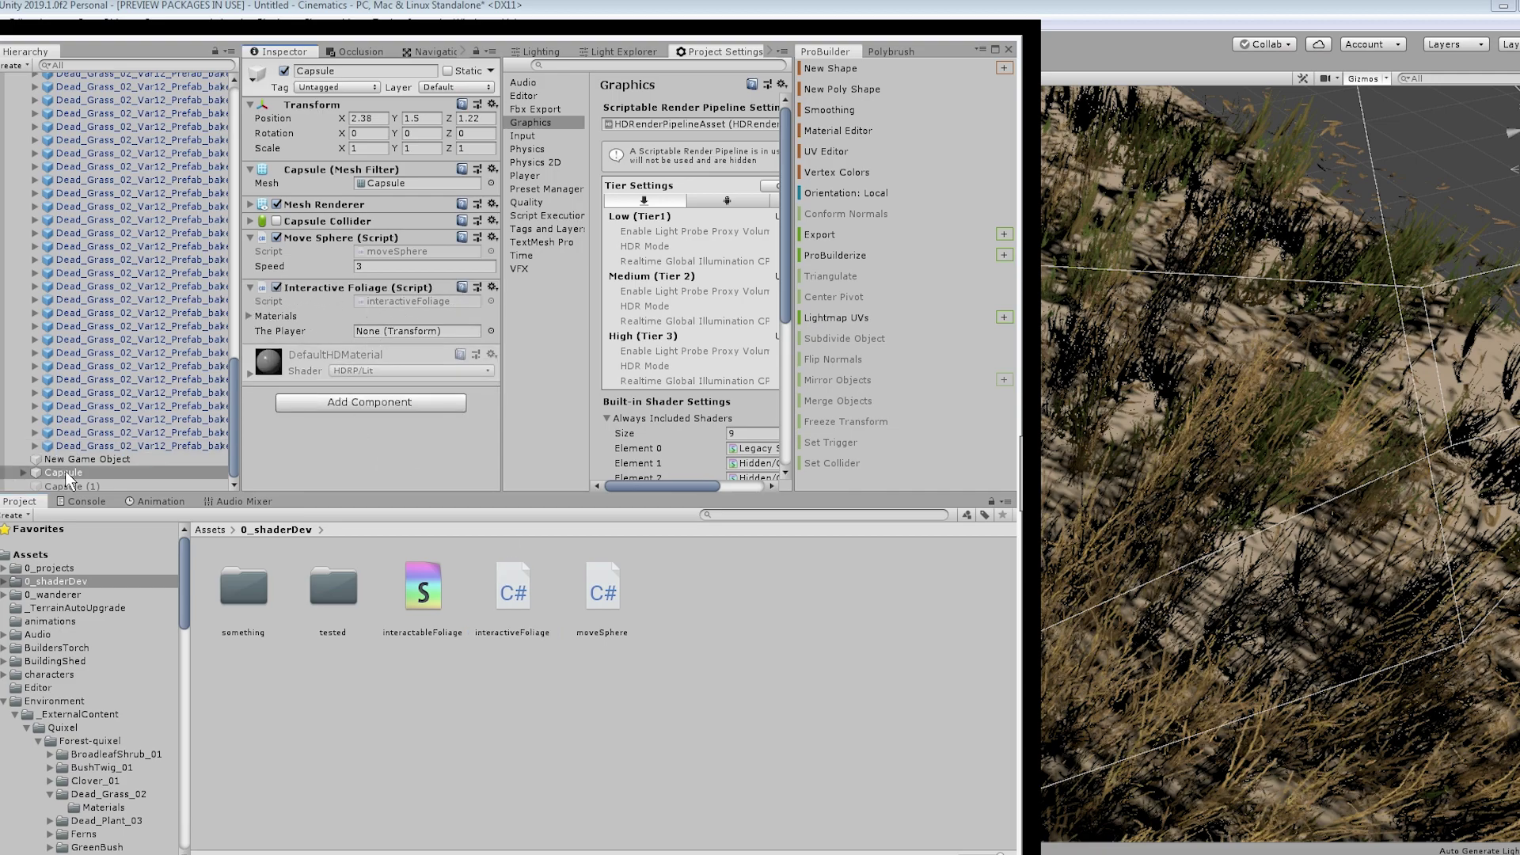
pyautogui.moveTo(67, 475); pyautogui.dragTo(403, 332)
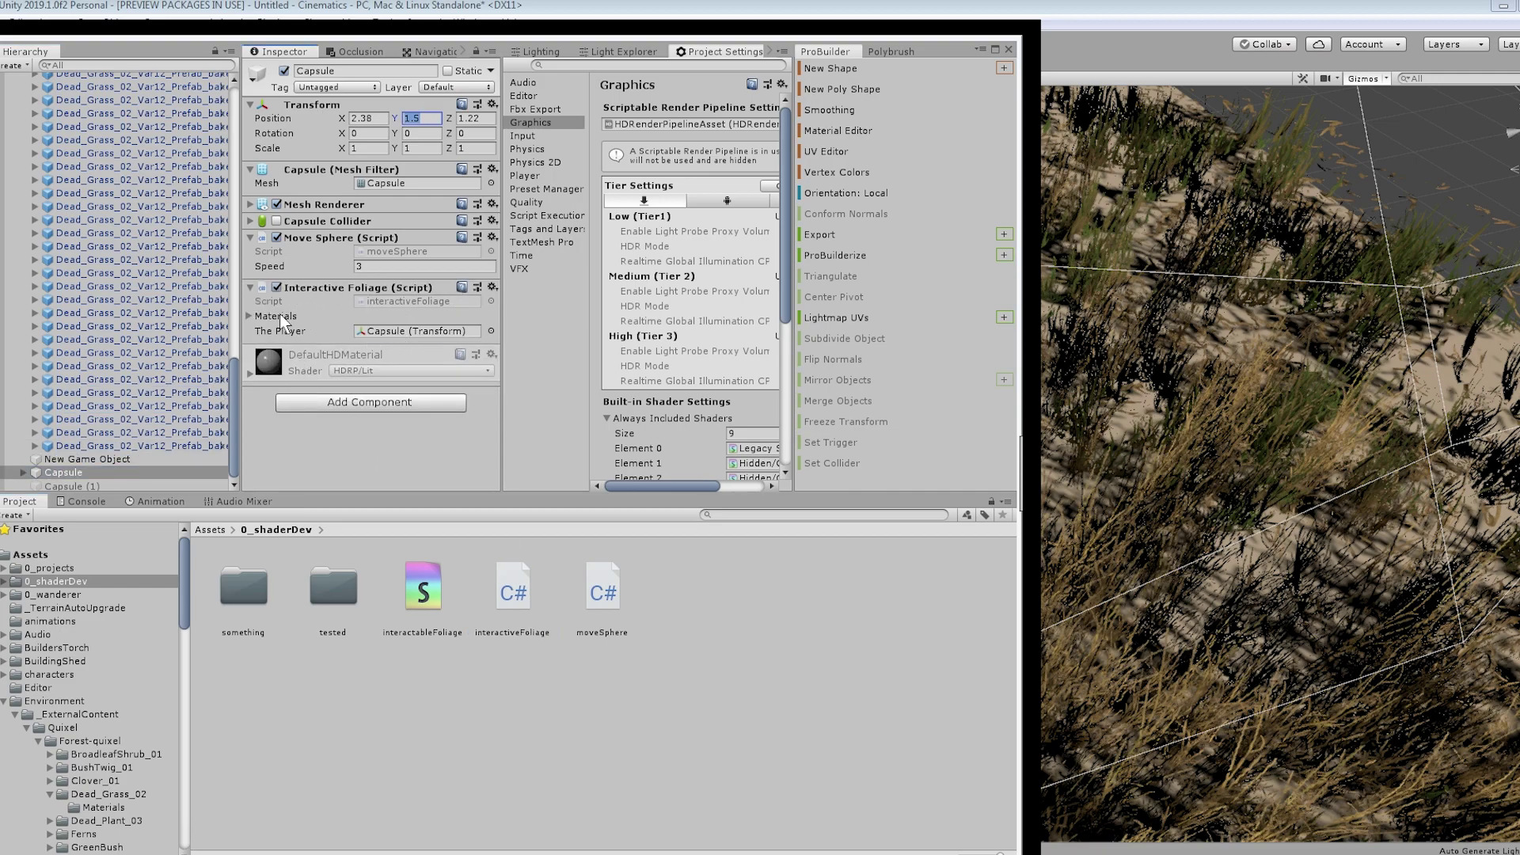
pyautogui.click(276, 315)
pyautogui.click(390, 331)
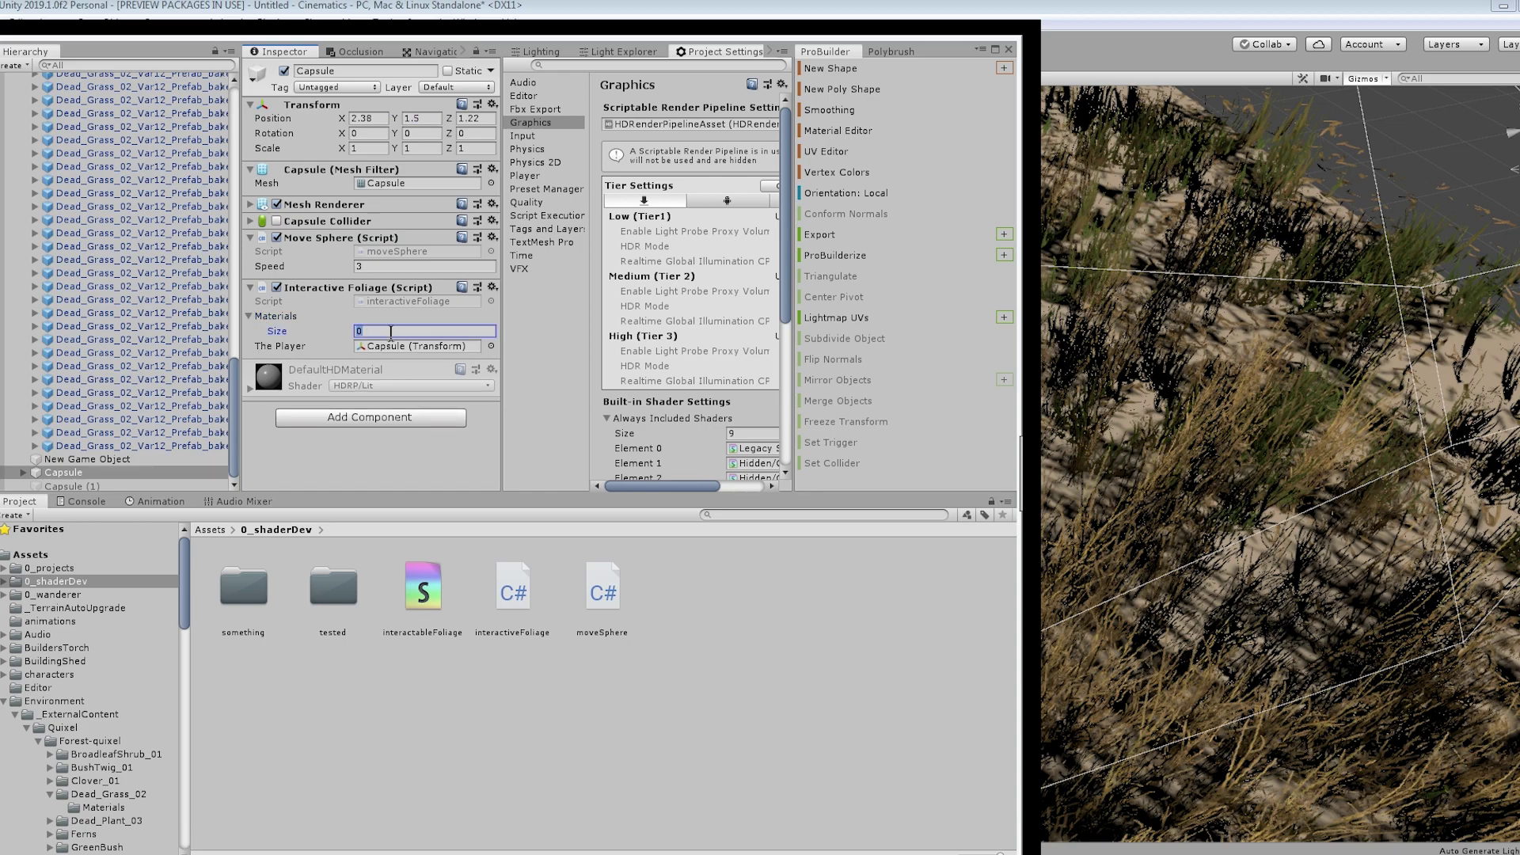
pyautogui.press('Return')
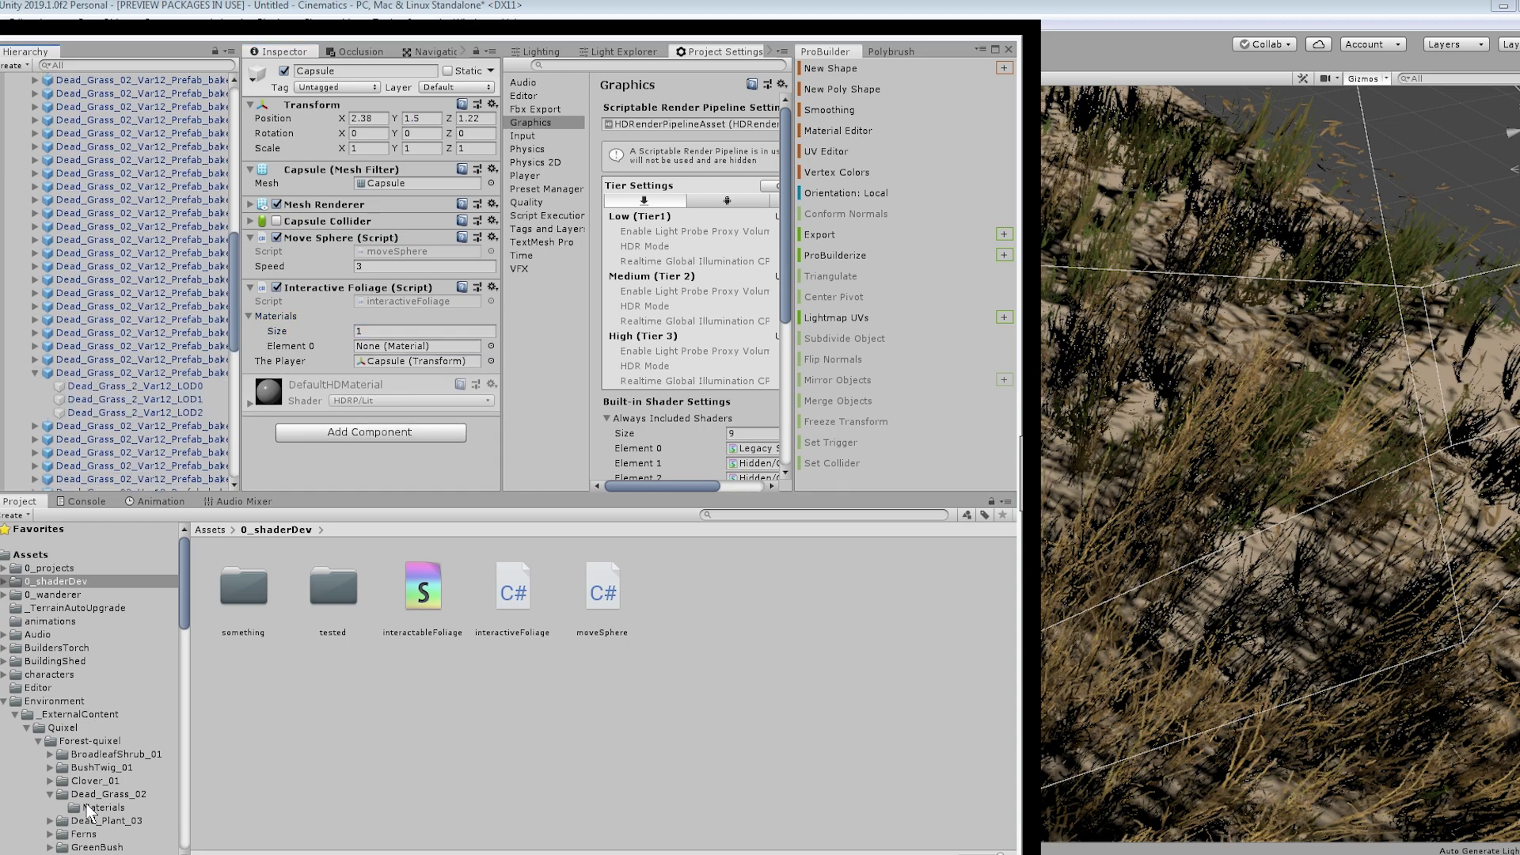
# Put the dead grass material in Element 0 and enter Play mode.
pyautogui.click(91, 807)
pyautogui.moveTo(603, 582); pyautogui.dragTo(417, 350)
pyautogui.hotkey('ctrl', 'p')
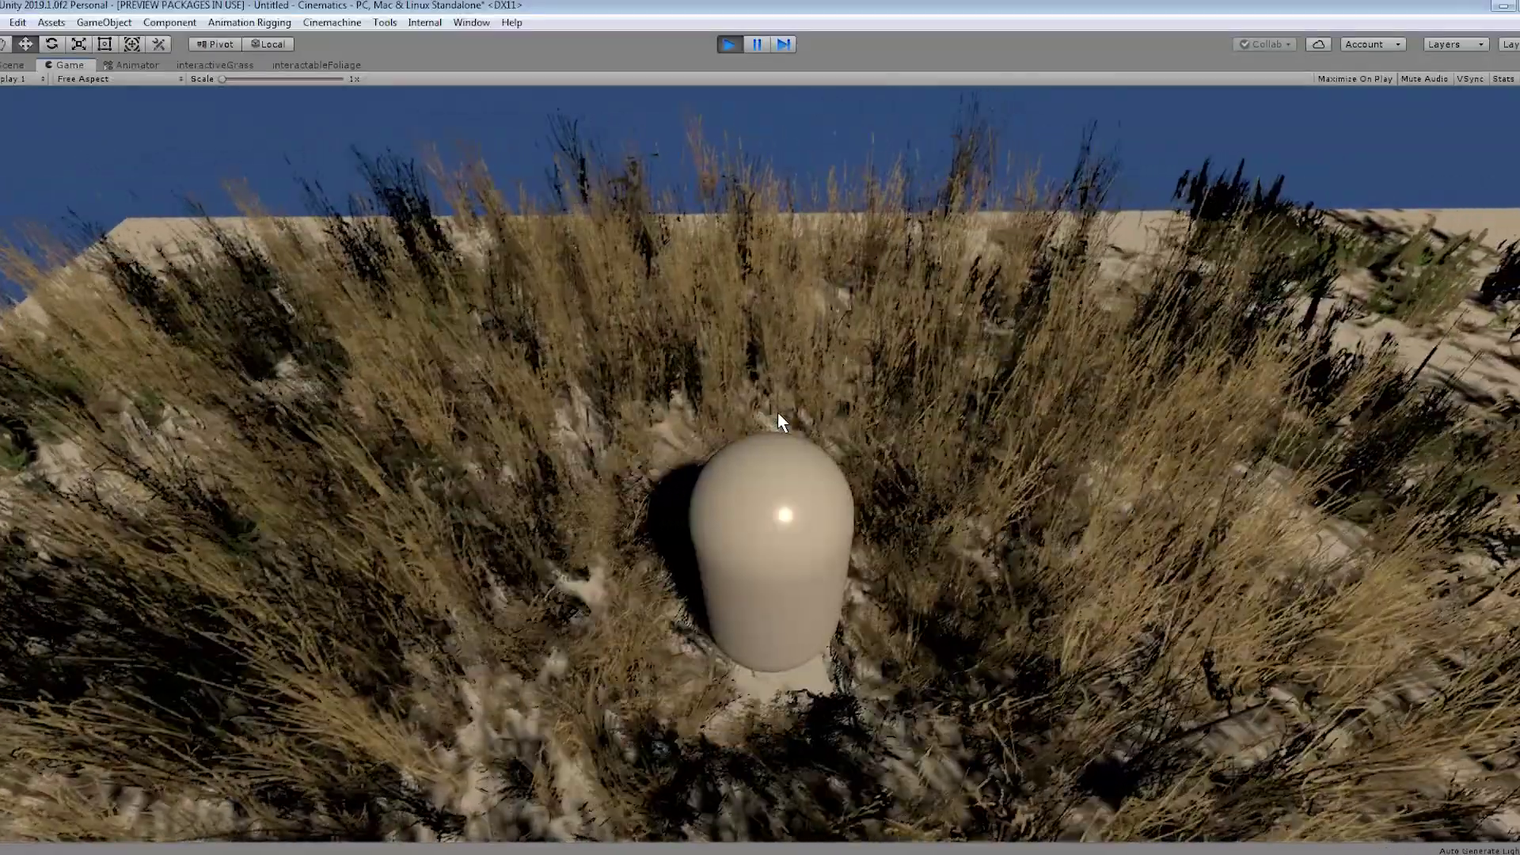
# Steer the capsule through the grass with A, then lower the material's range to 0.68.
pyautogui.press('a')
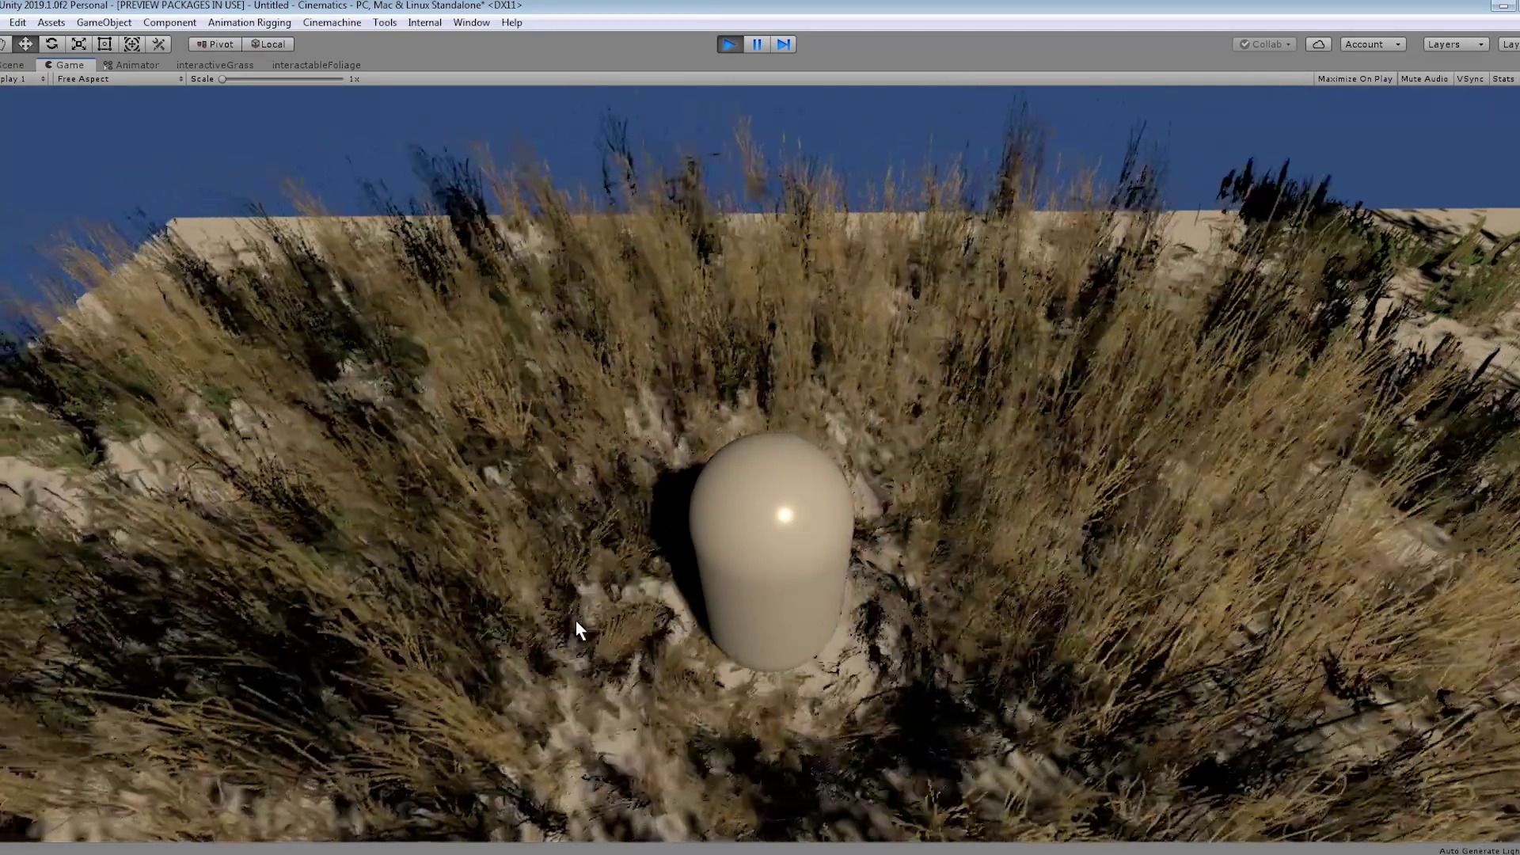
pyautogui.press('a')
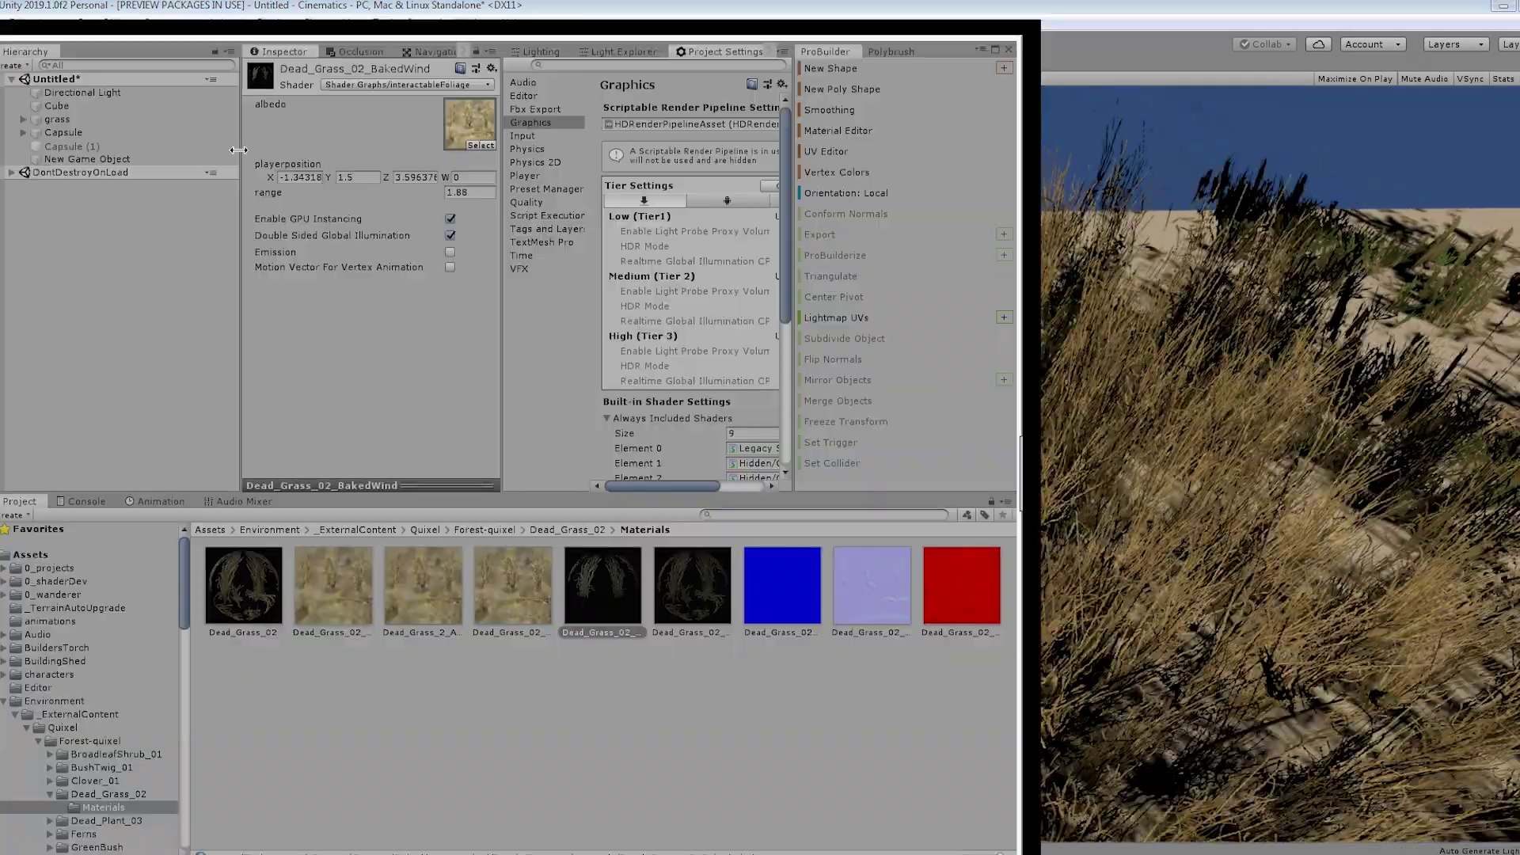
pyautogui.moveTo(432, 192); pyautogui.dragTo(402, 201)
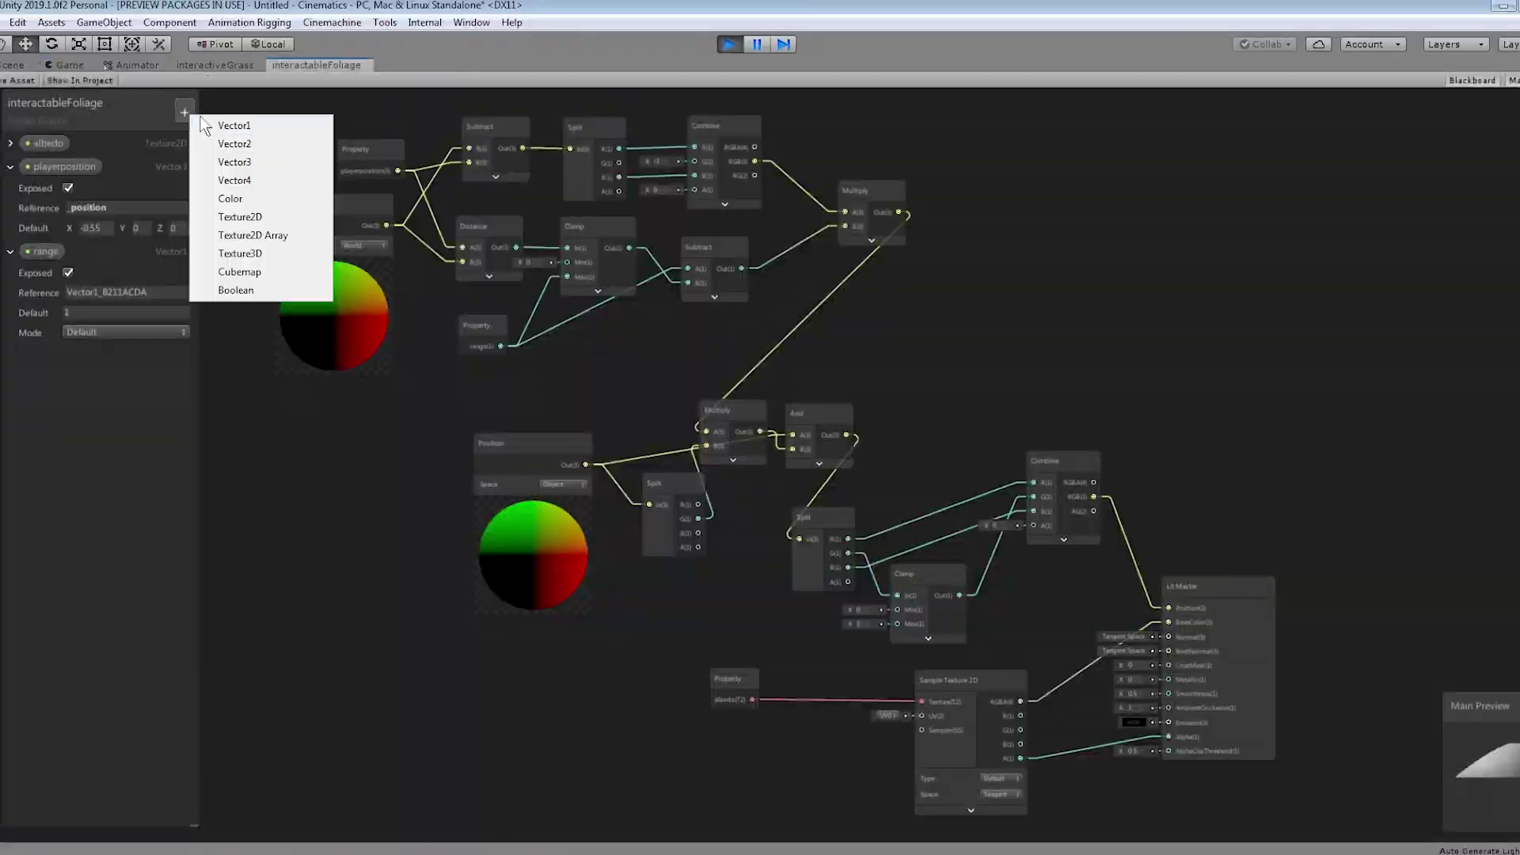
# Add an exposed Vector1 'downfall' feeding Combine G, then raise the material's range to 1.36.
pyautogui.click(233, 125)
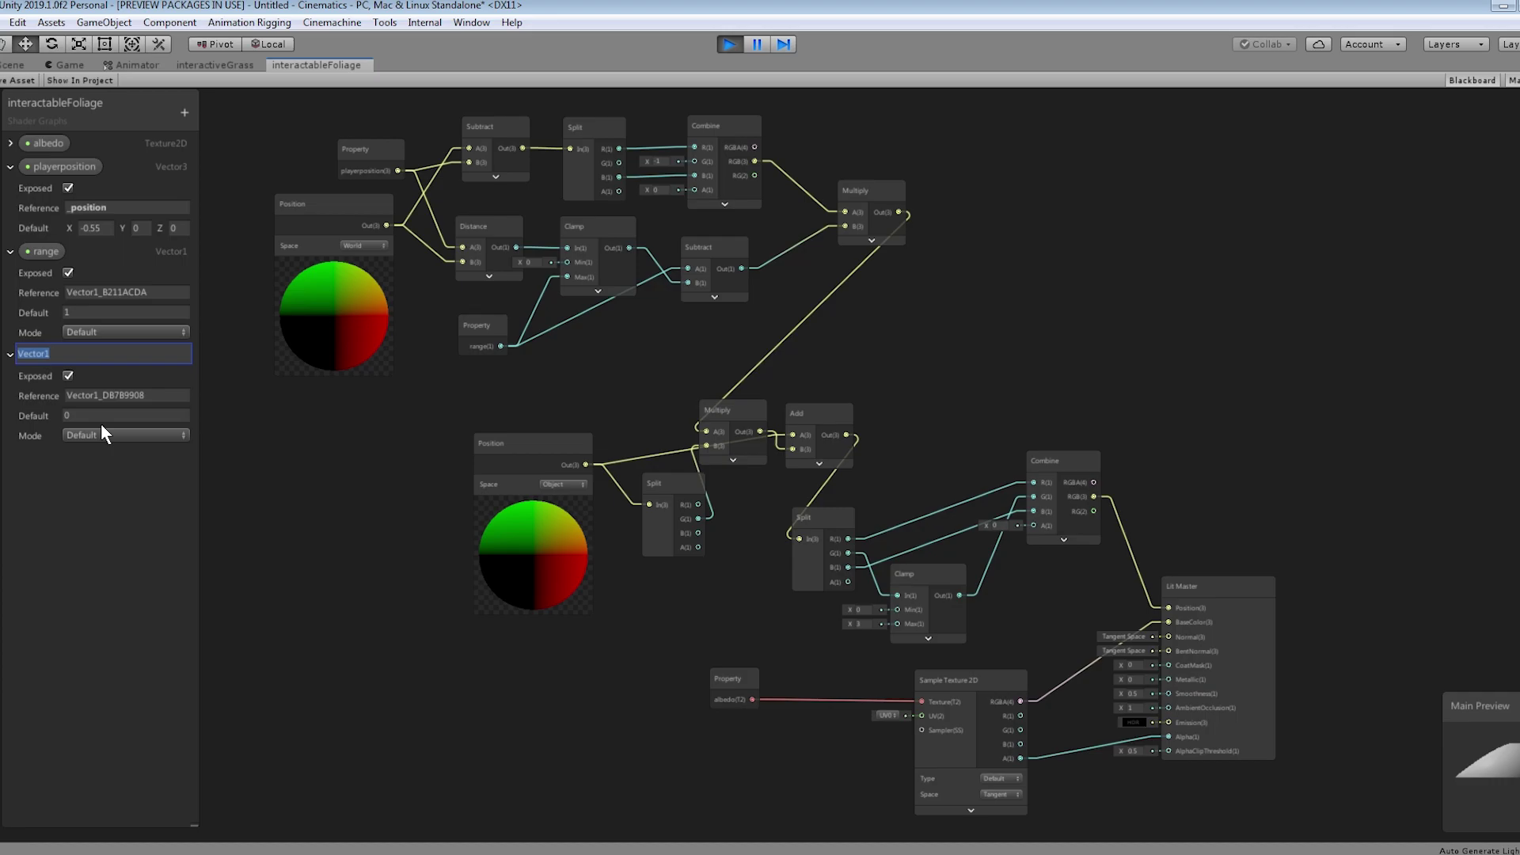
pyautogui.write('downfall')
pyautogui.press('Return')
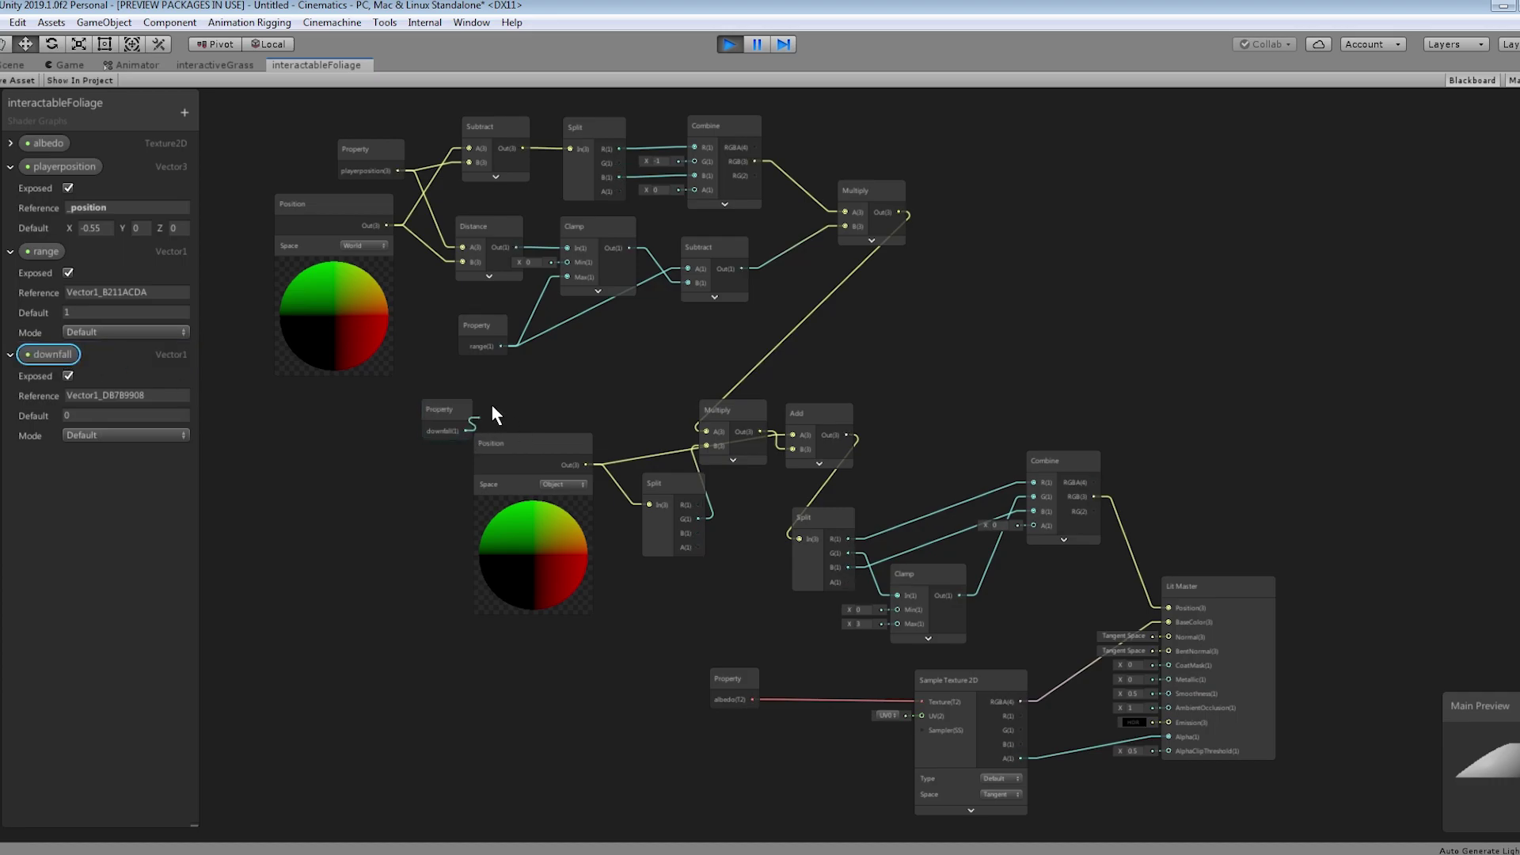
pyautogui.moveTo(466, 431); pyautogui.dragTo(694, 199)
pyautogui.click(84, 414)
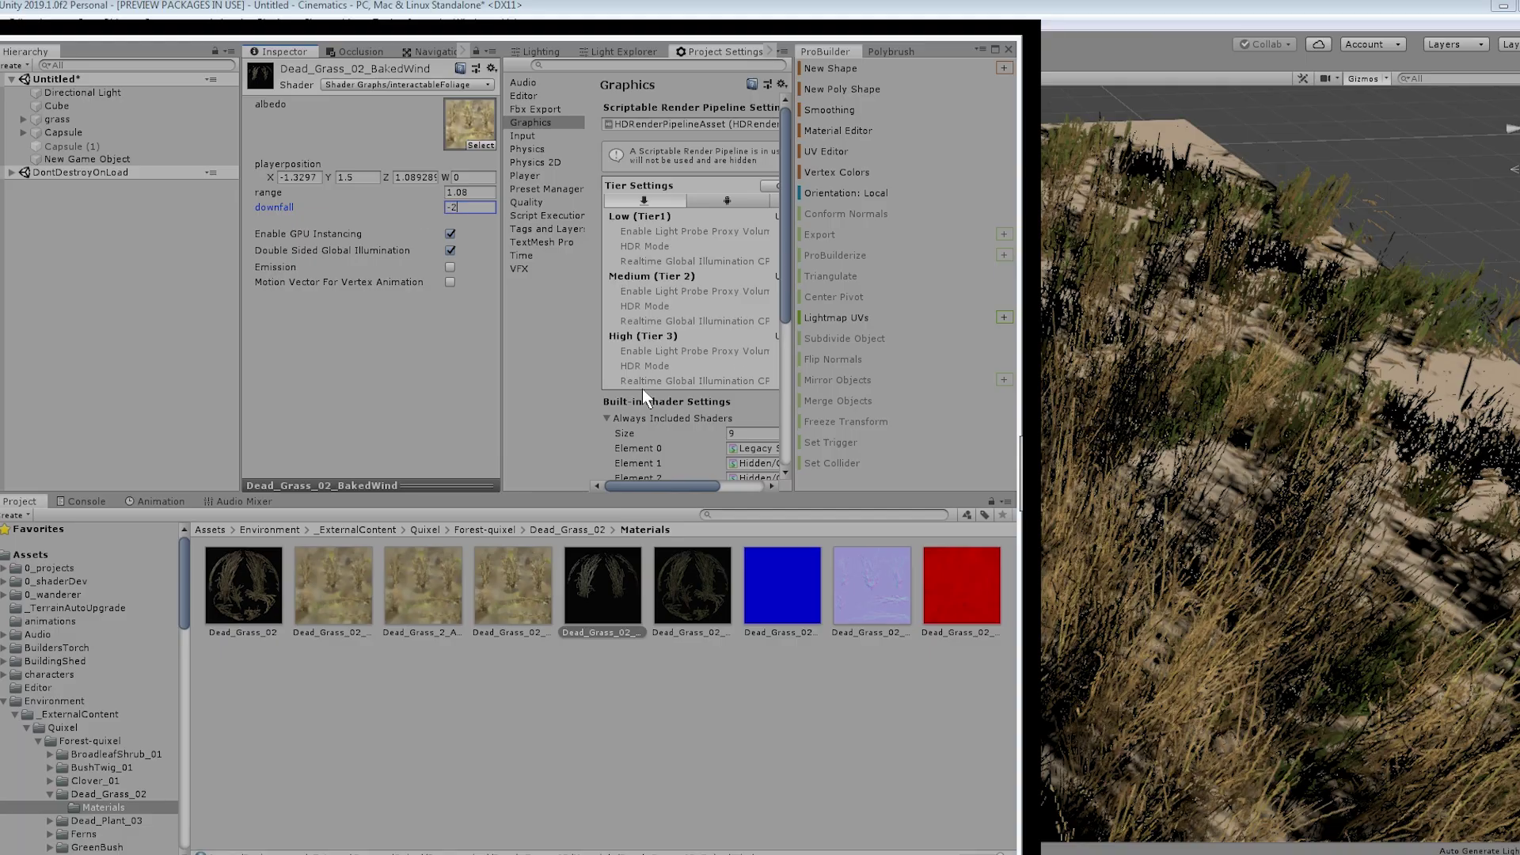
pyautogui.moveTo(434, 195); pyautogui.dragTo(446, 196)
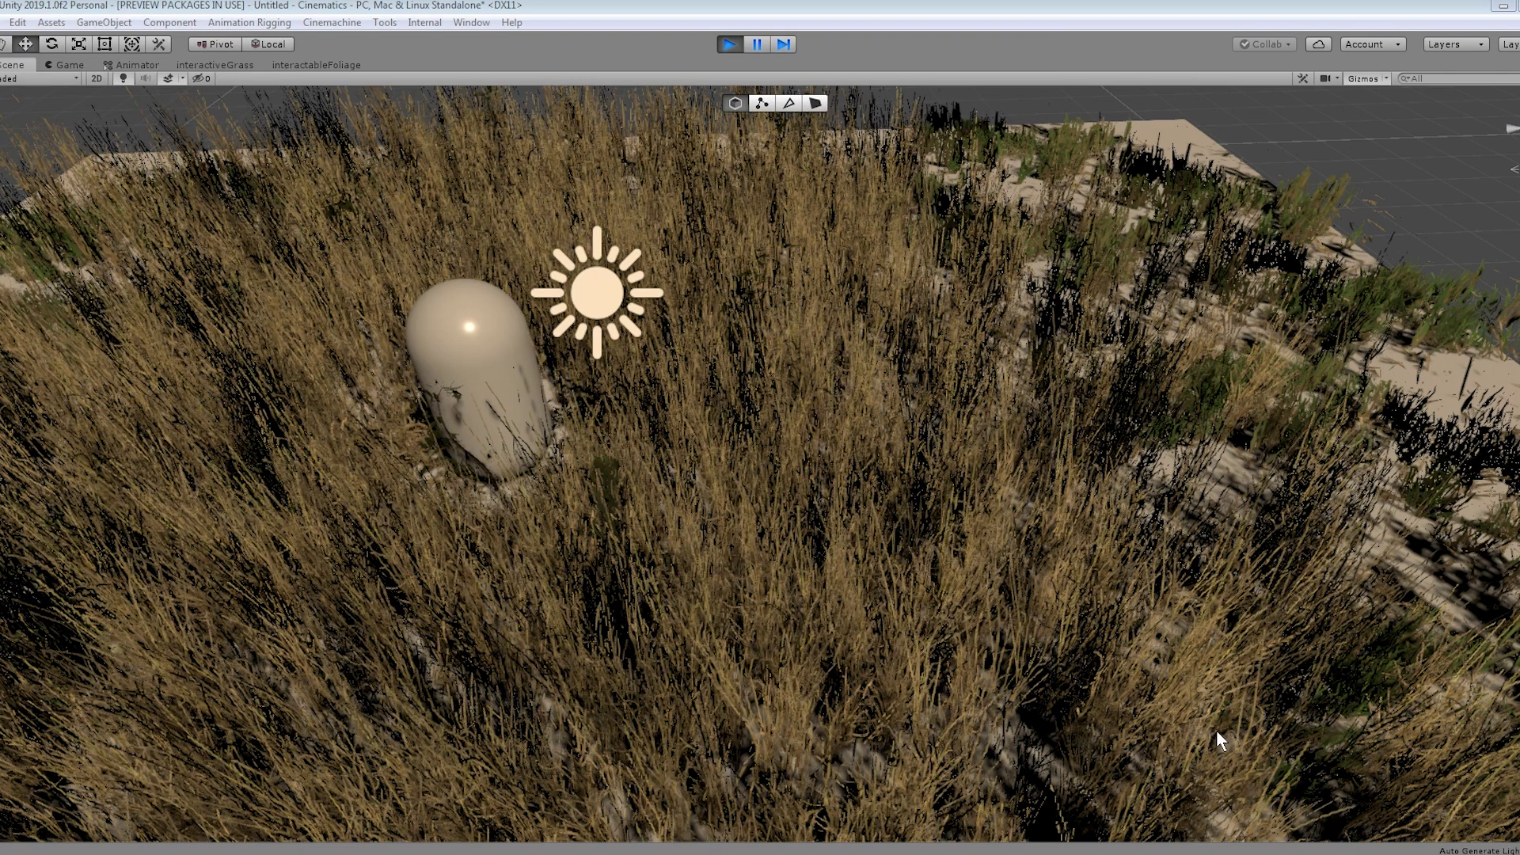
pyautogui.click(502, 377)
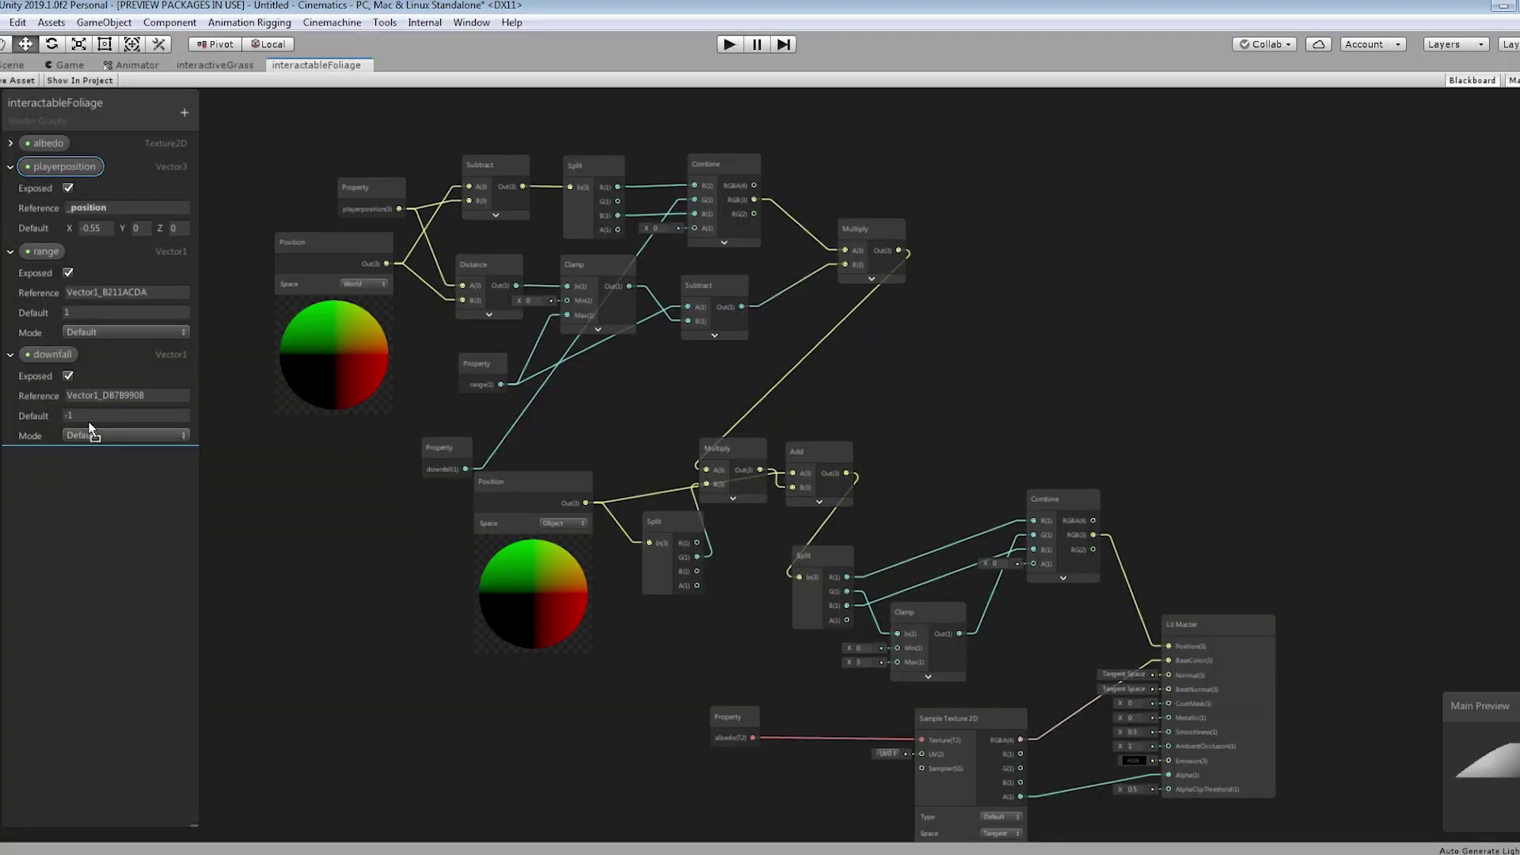
# Rename playerposition to position1 and duplicate it with reference _position2.
pyautogui.moveTo(91, 433); pyautogui.dragTo(89, 436)
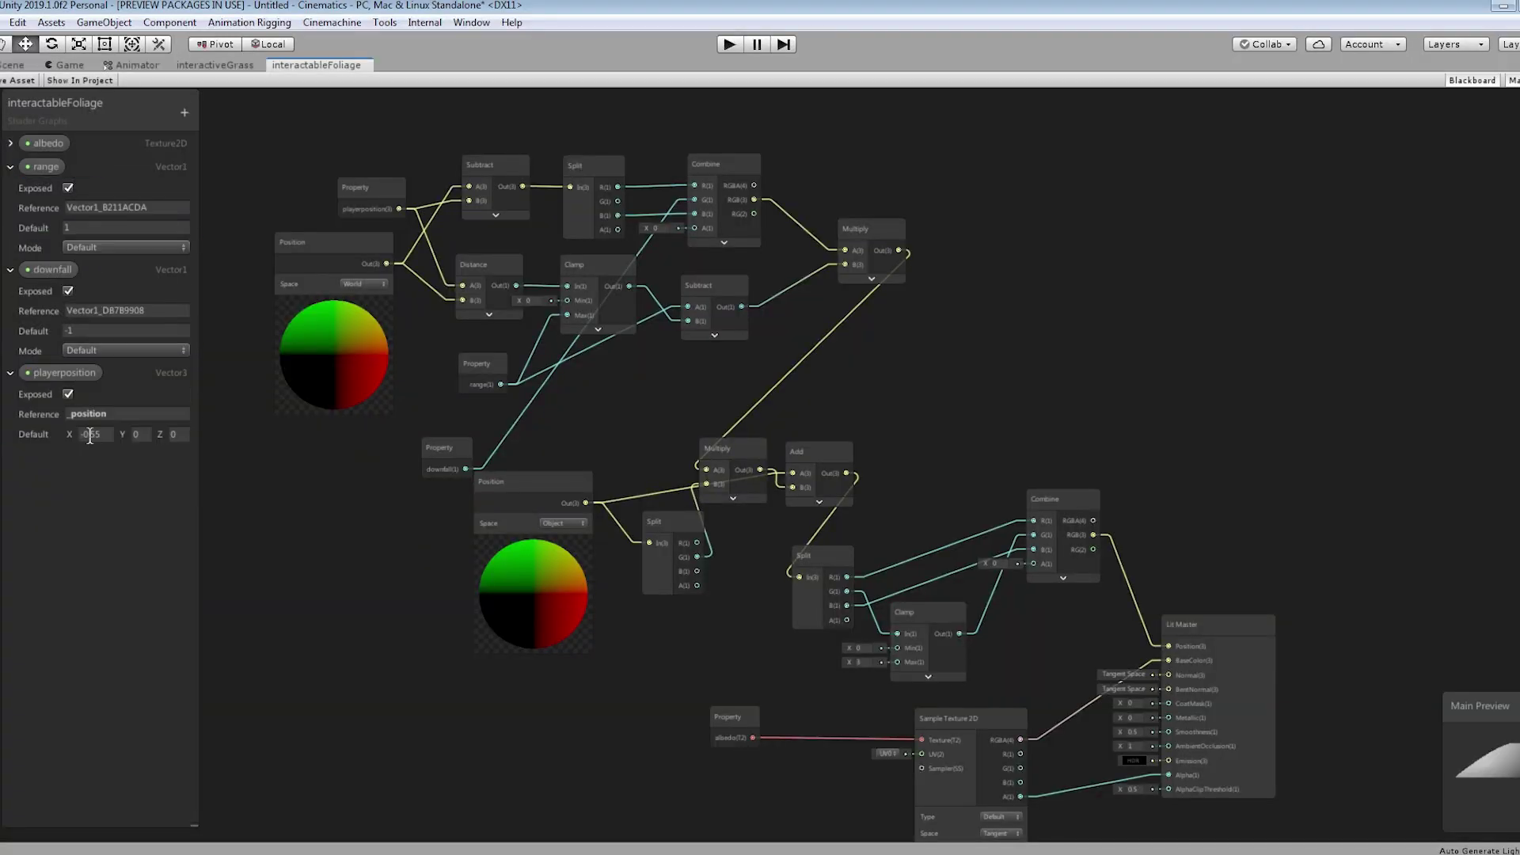
pyautogui.doubleClick(75, 372)
pyautogui.write('posi')
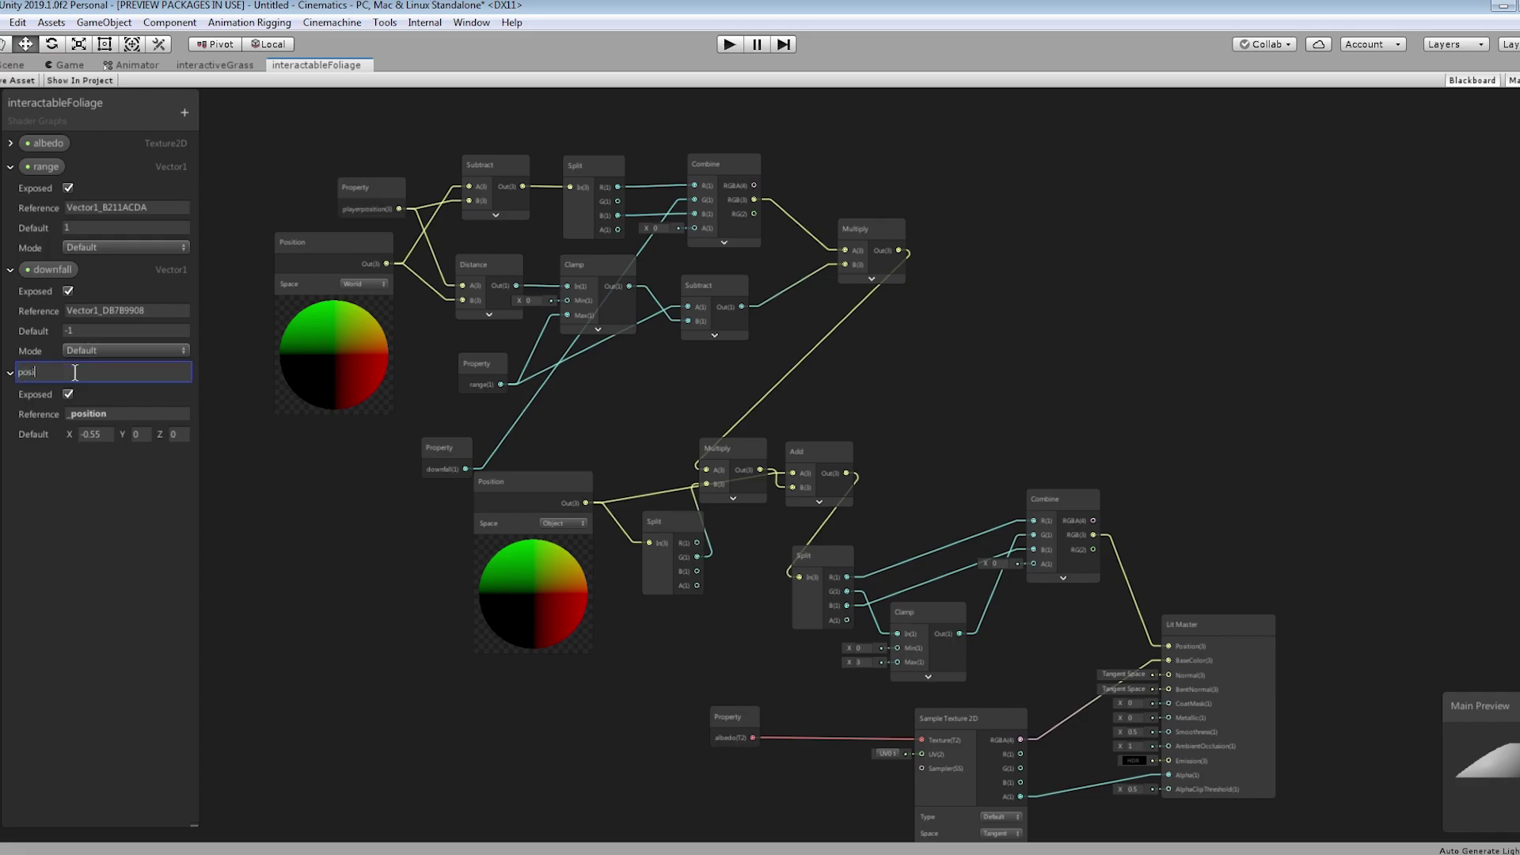
pyautogui.write('tion1')
pyautogui.press('Return')
pyautogui.hotkey('ctrl', 'd')
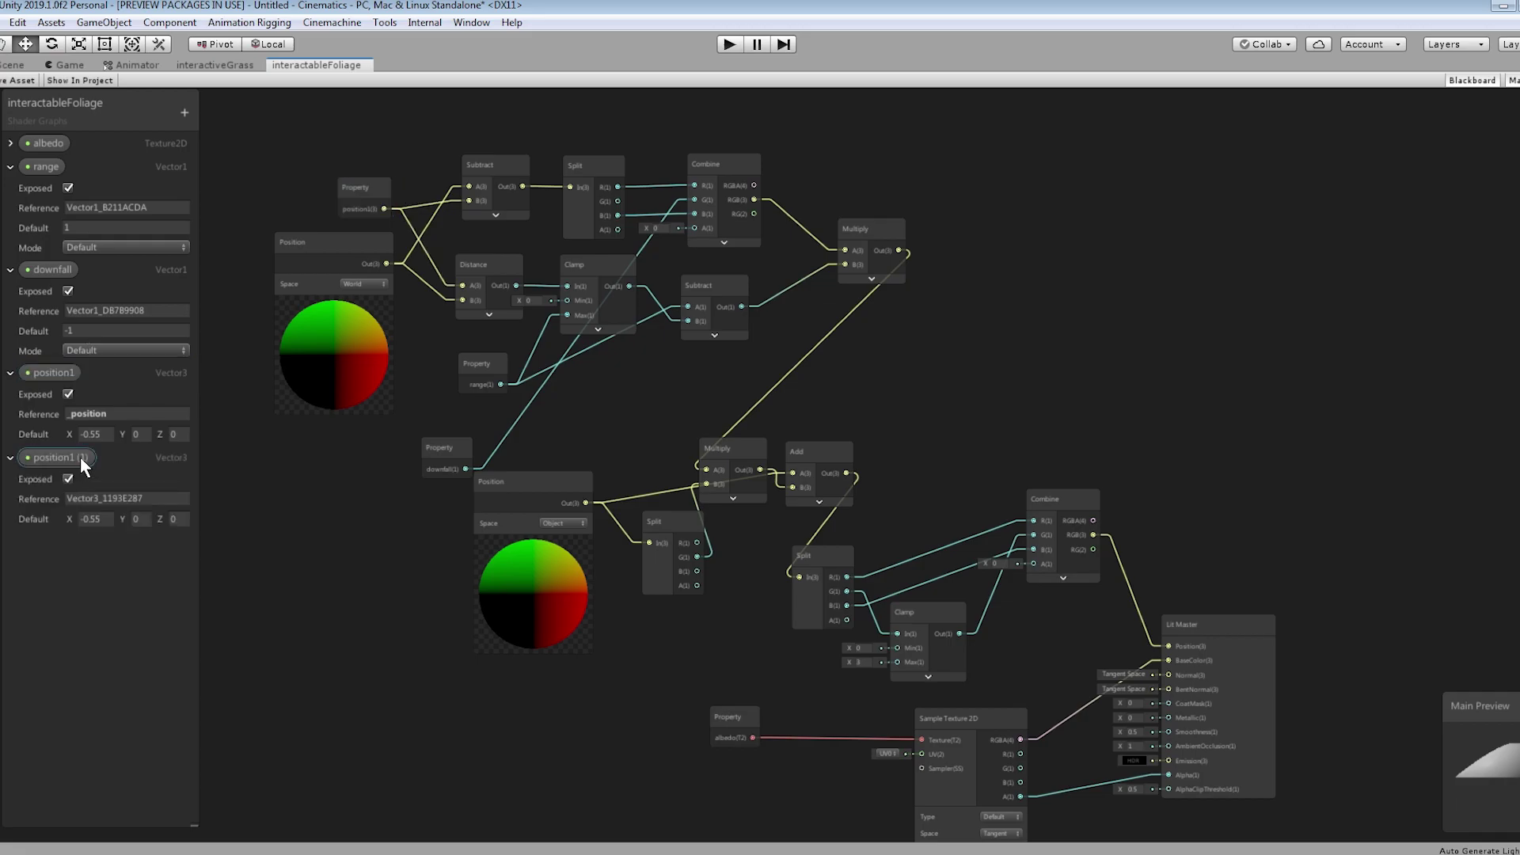
pyautogui.click(109, 413)
pyautogui.hotkey('ctrl', 'c')
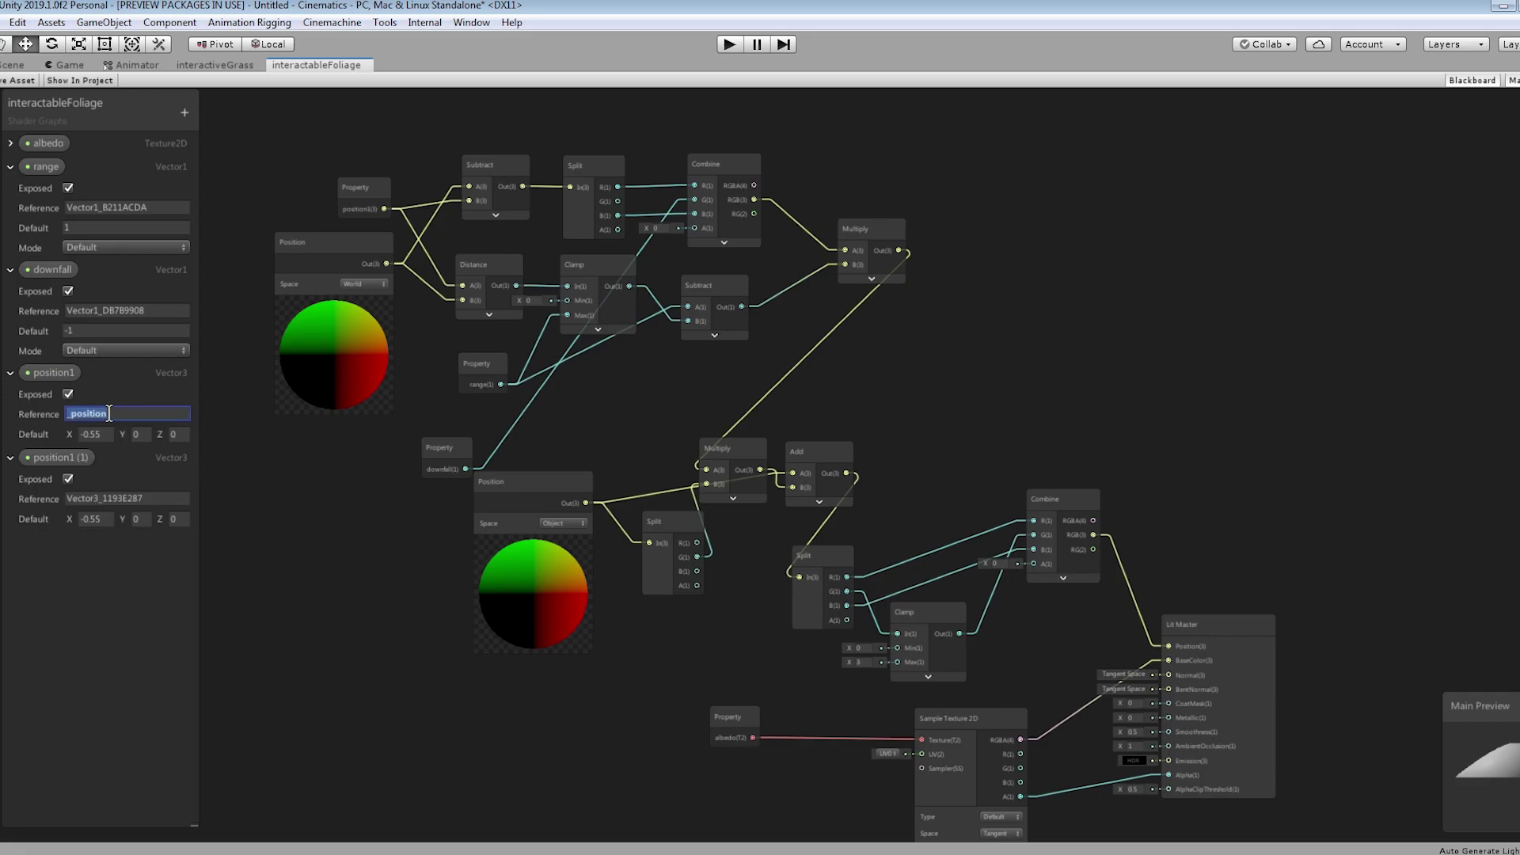
pyautogui.click(157, 497)
pyautogui.hotkey('ctrl', 'v')
pyautogui.write('2')
# Insert an Add node between the upper and lower Multiply, then select the seven bend-calculation nodes.
pyautogui.rightClick(994, 436)
pyautogui.click(1026, 443)
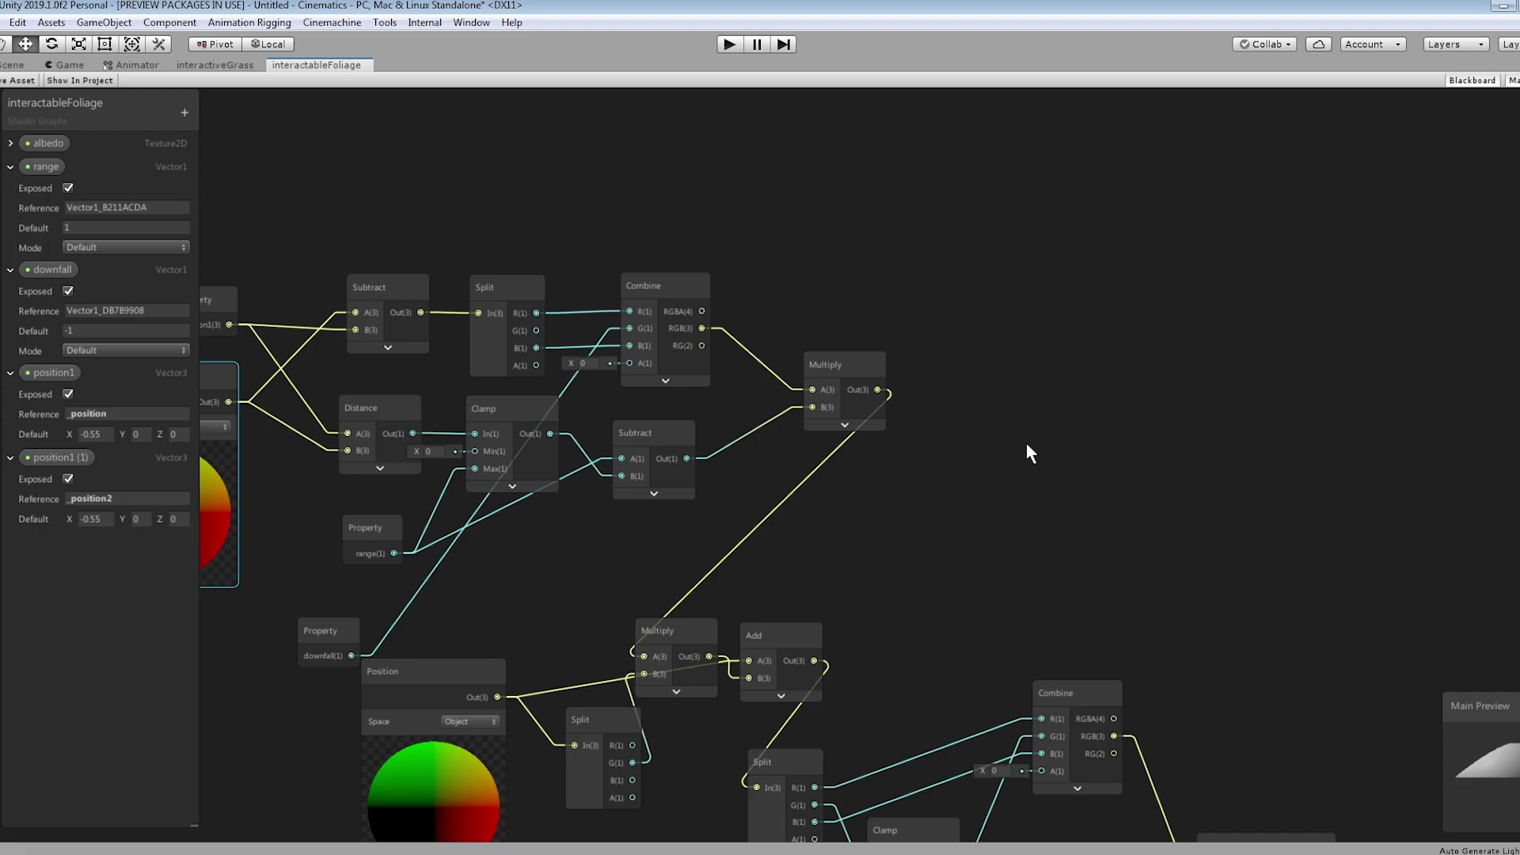
pyautogui.write('add')
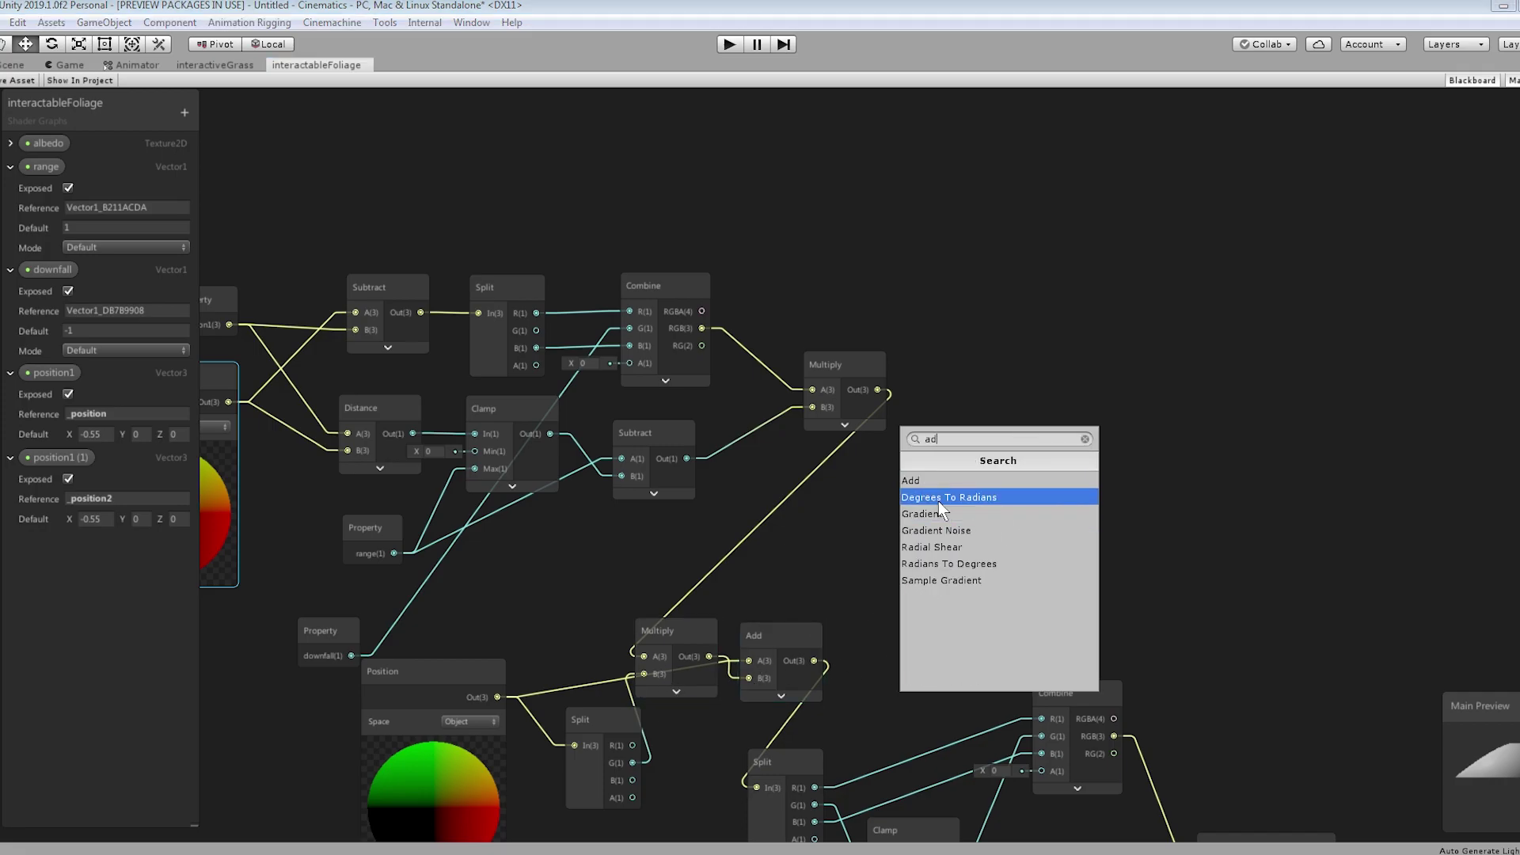
pyautogui.click(926, 479)
pyautogui.moveTo(926, 480); pyautogui.dragTo(1114, 502, button='middle')
pyautogui.moveTo(1114, 502); pyautogui.dragTo(1071, 385)
pyautogui.moveTo(1179, 483); pyautogui.dragTo(831, 649)
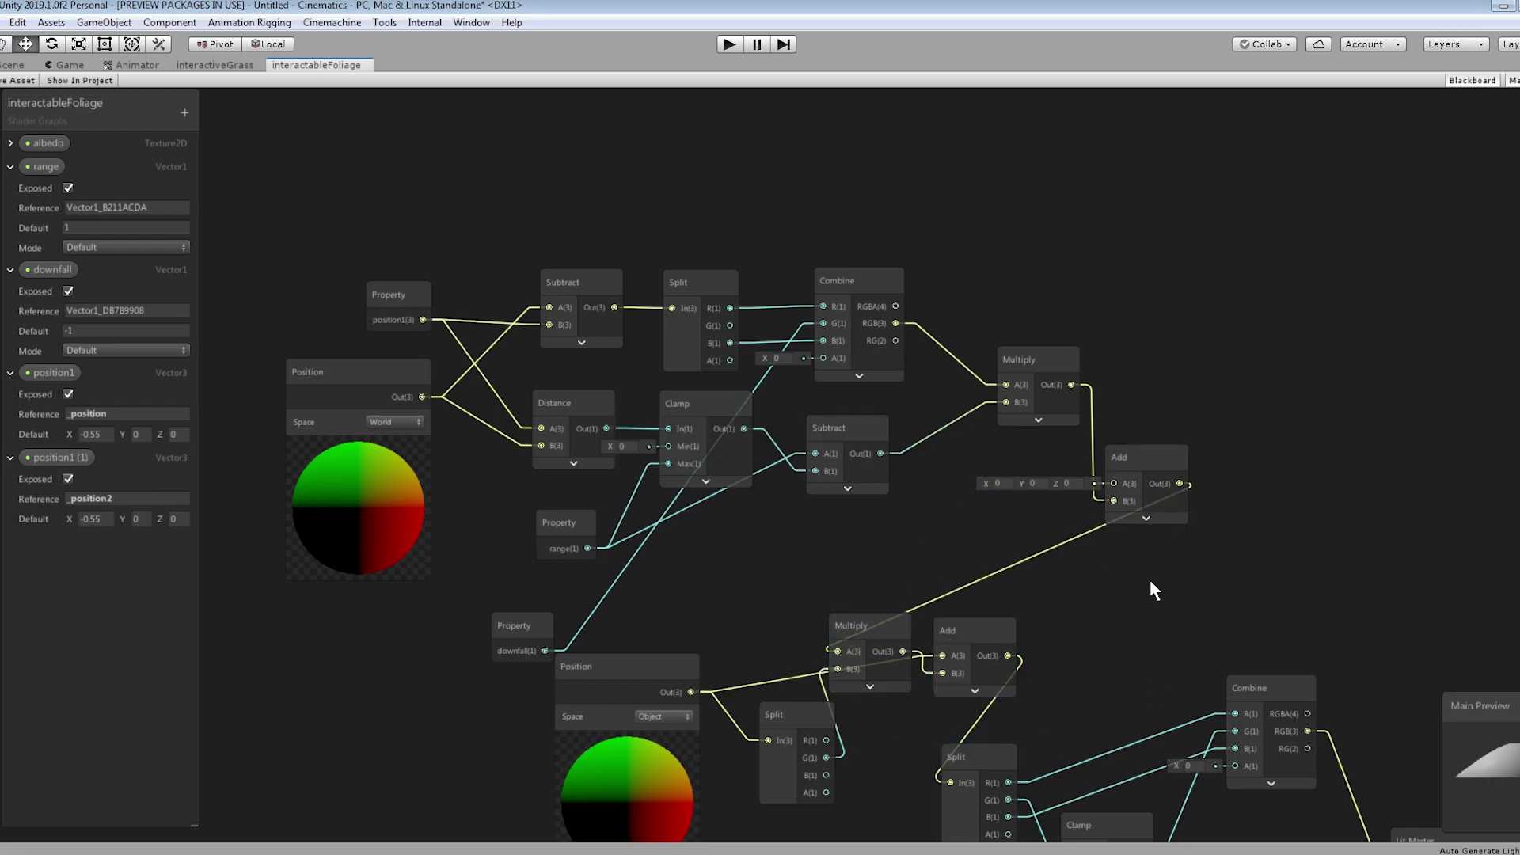
pyautogui.click(1125, 455)
pyautogui.moveTo(1029, 361); pyautogui.dragTo(981, 350)
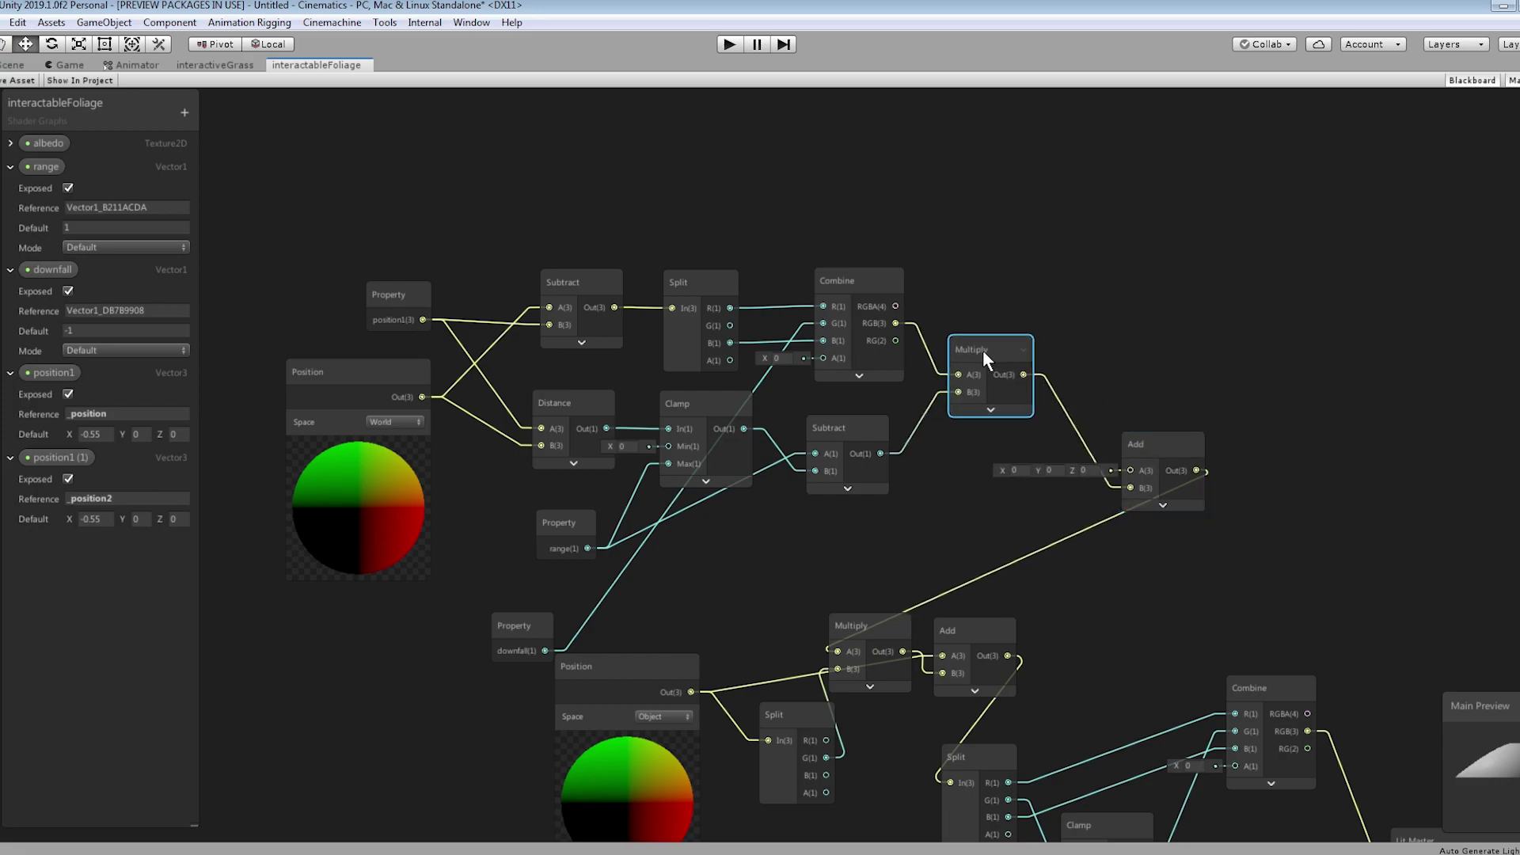
pyautogui.moveTo(1132, 458); pyautogui.dragTo(1176, 293)
pyautogui.press('a')
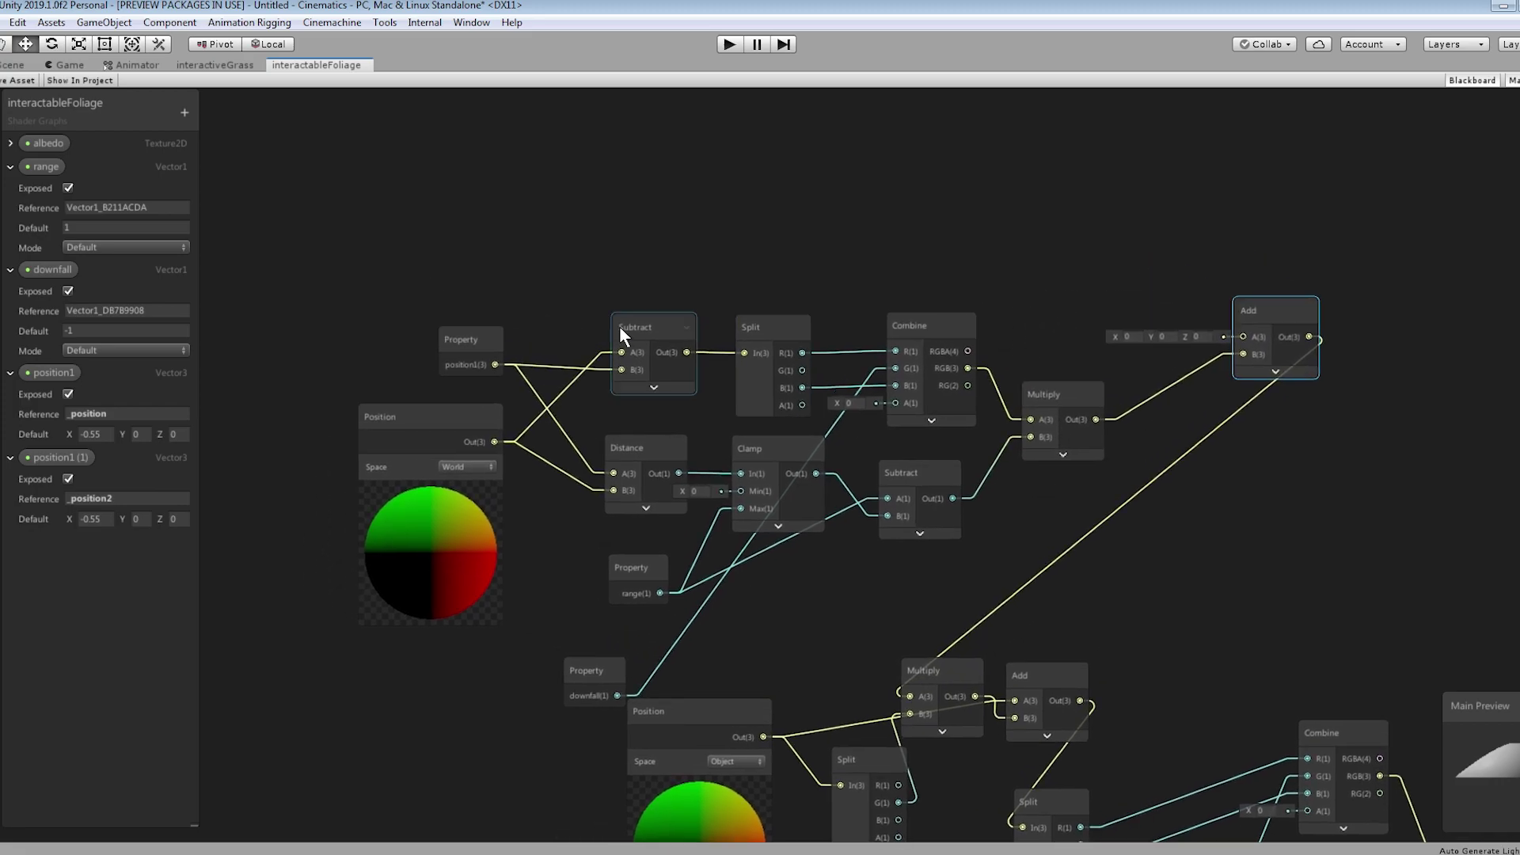
pyautogui.moveTo(569, 286); pyautogui.dragTo(1081, 512)
# Duplicate the seven nodes above, feed the copy into Add A, and connect position1 (1) to Distance.
pyautogui.hotkey('ctrl', 'd')
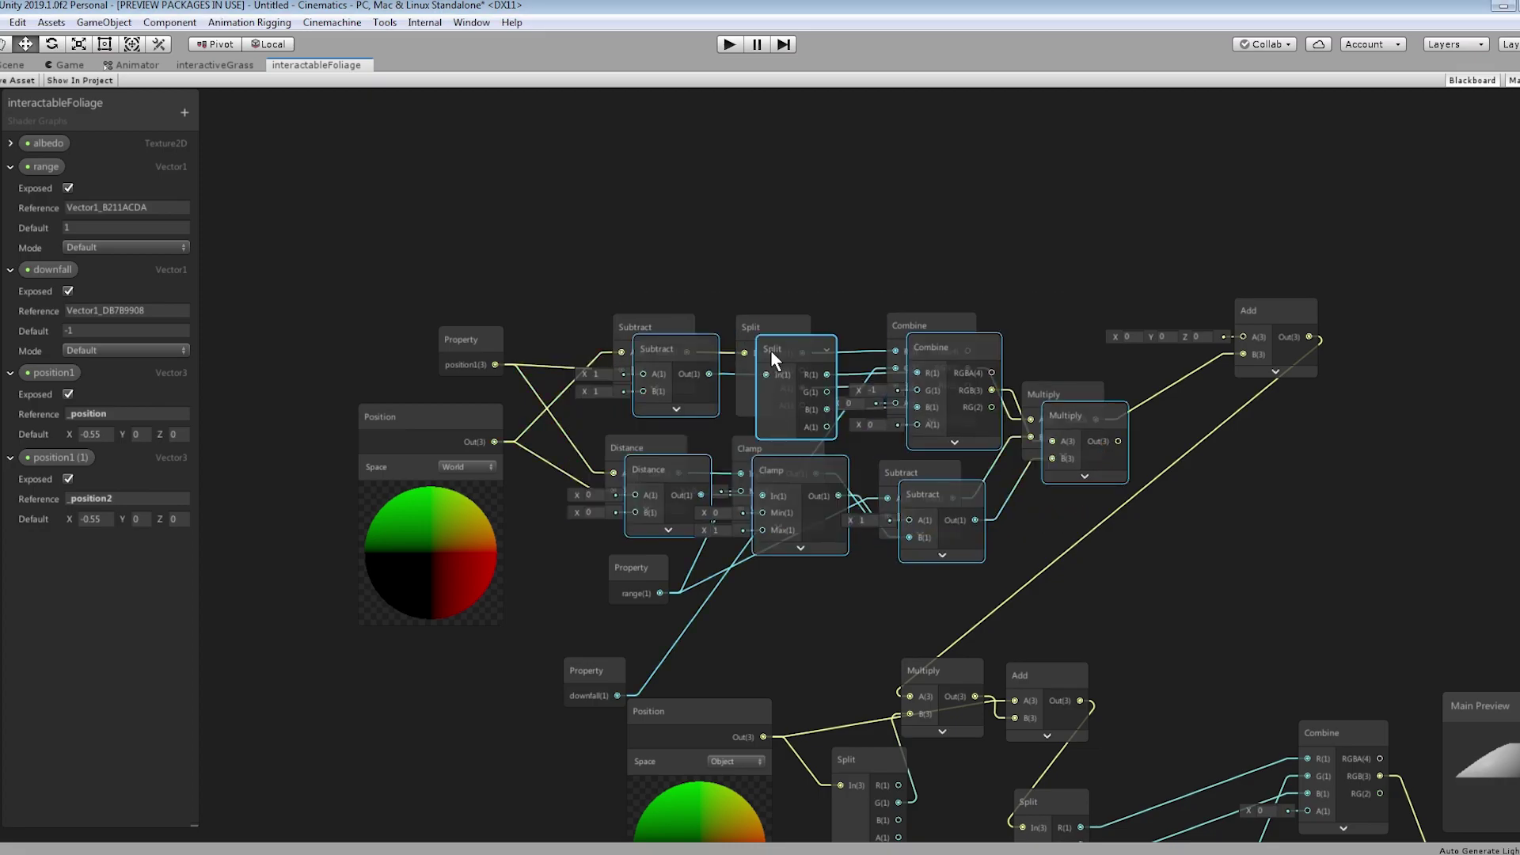
pyautogui.moveTo(771, 350); pyautogui.dragTo(763, 185)
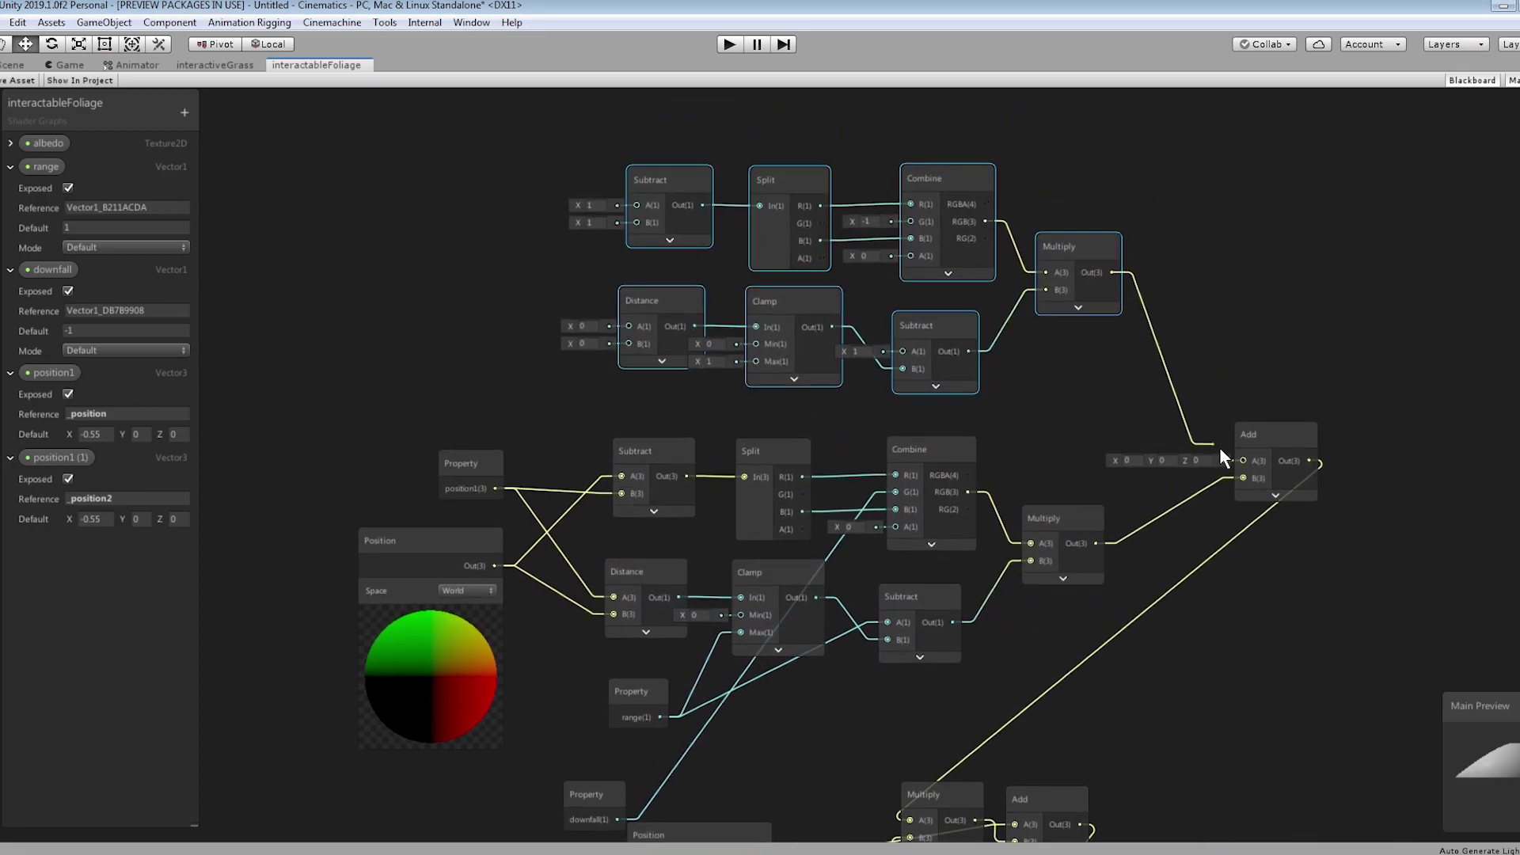
pyautogui.moveTo(1219, 449); pyautogui.dragTo(1242, 460)
pyautogui.moveTo(55, 457); pyautogui.dragTo(636, 222)
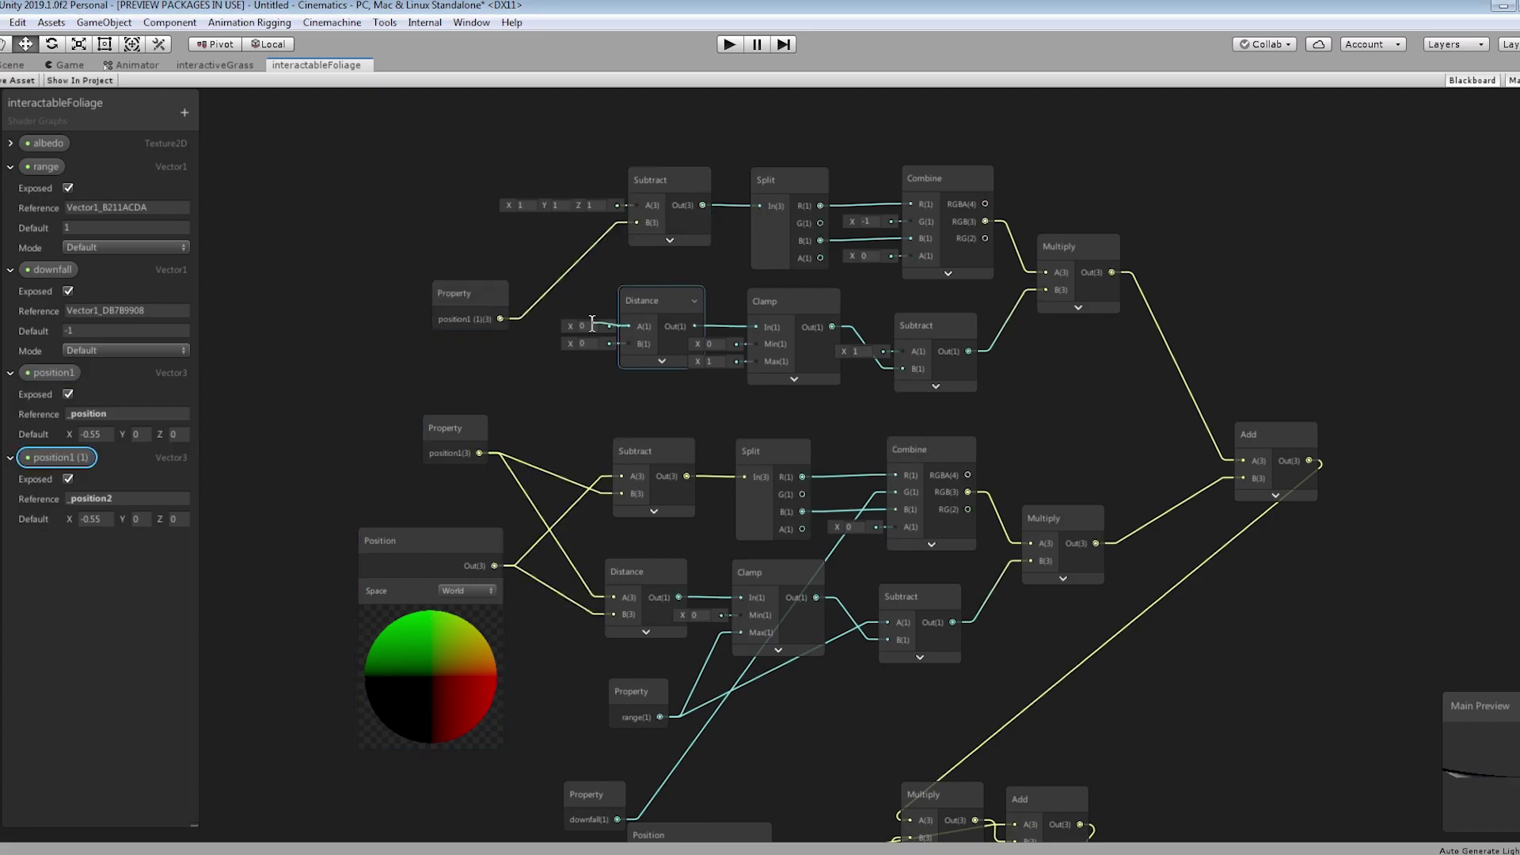
pyautogui.moveTo(592, 324); pyautogui.dragTo(502, 319)
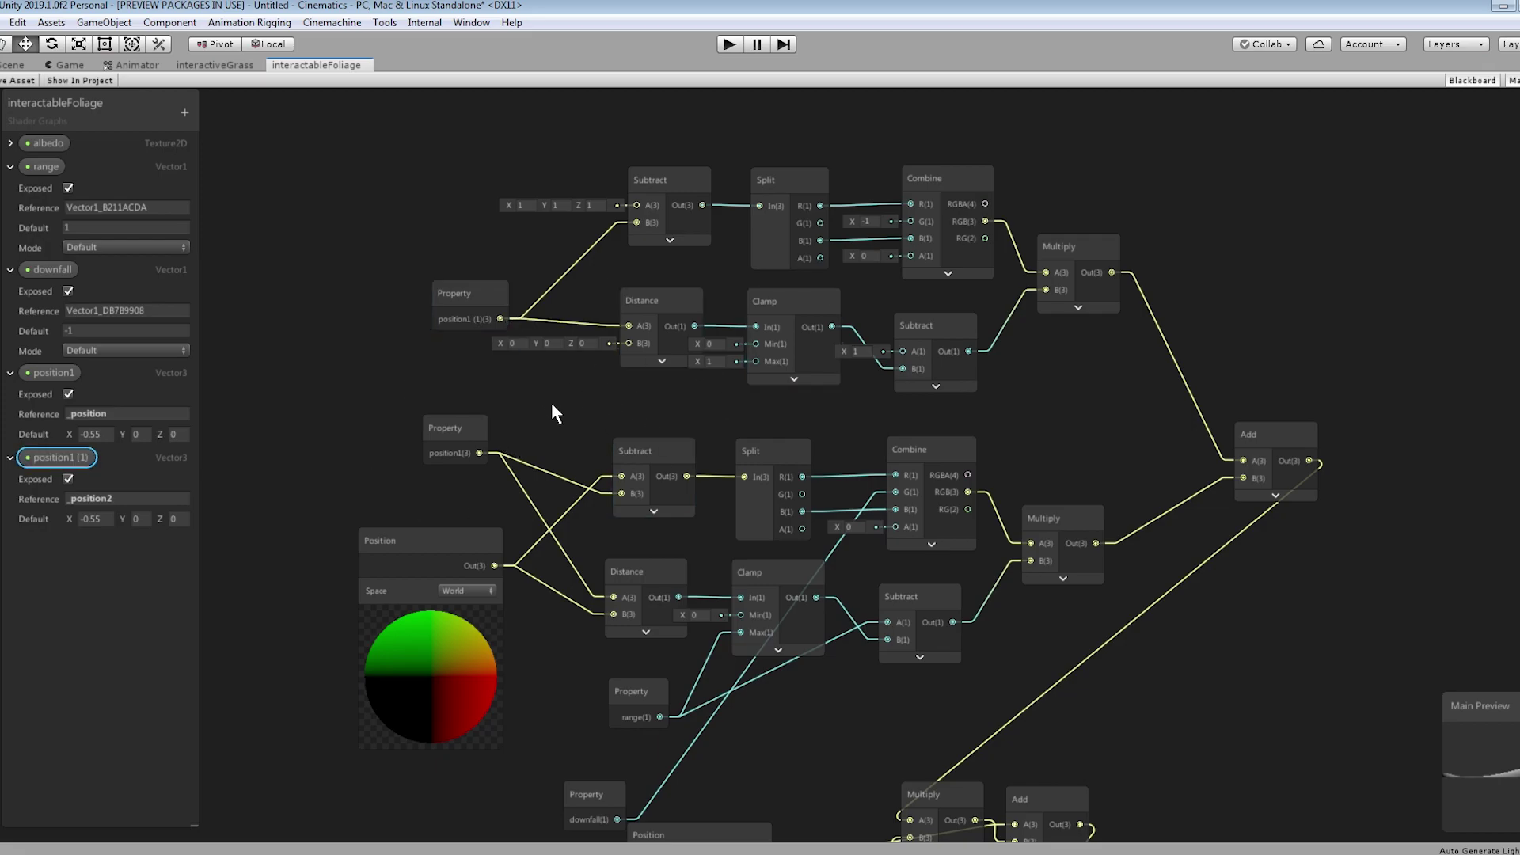
# Wire world Position, range (Clamp Max, Subtract A) and downfall (Combine G) into the copy, then save.
pyautogui.moveTo(437, 541); pyautogui.dragTo(637, 223)
pyautogui.moveTo(629, 343); pyautogui.dragTo(455, 551)
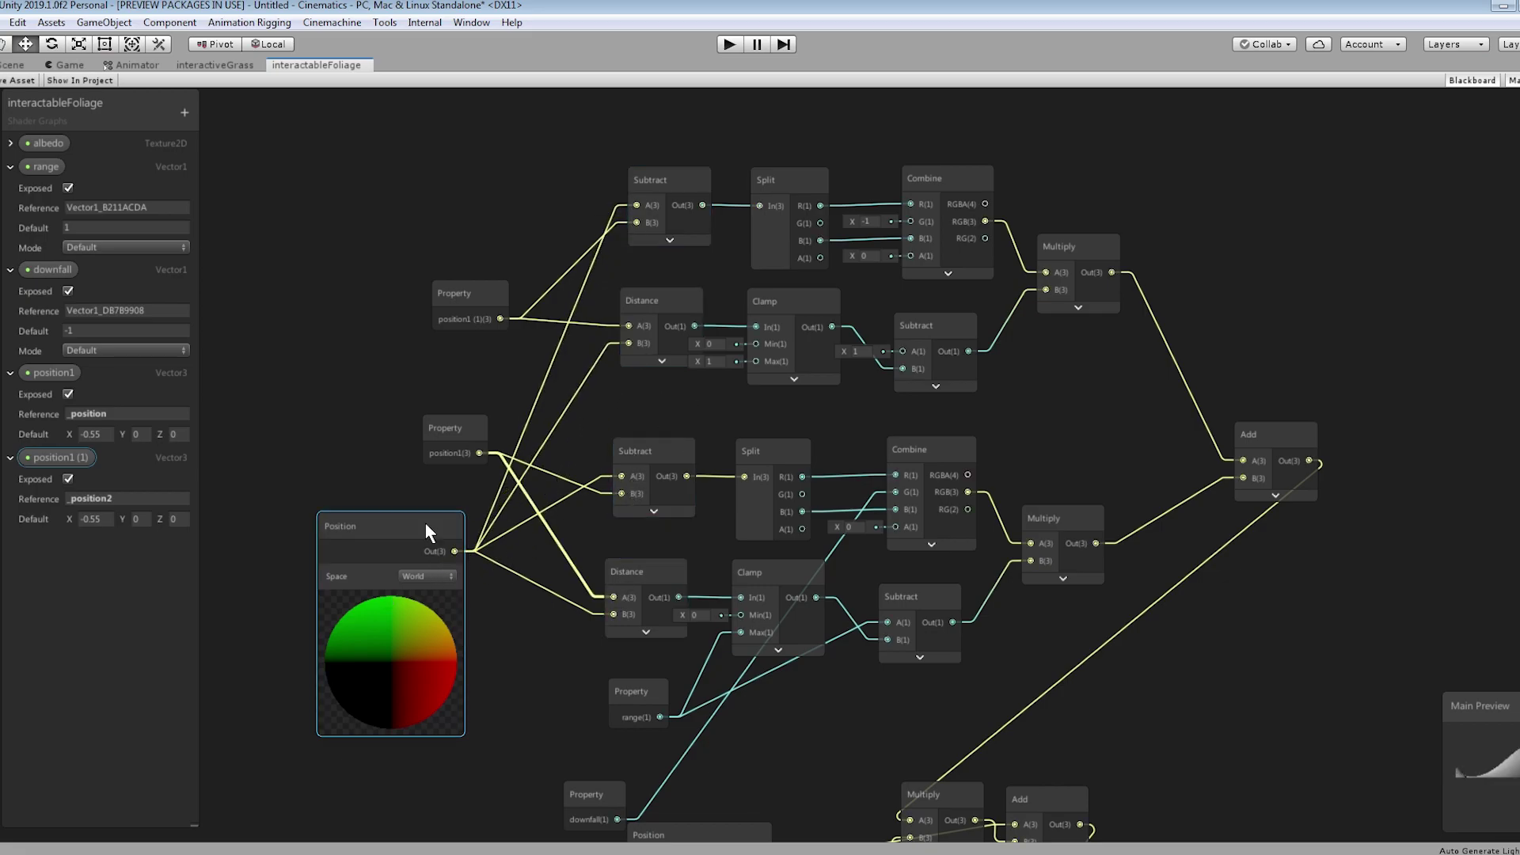
pyautogui.moveTo(400, 533); pyautogui.dragTo(396, 578)
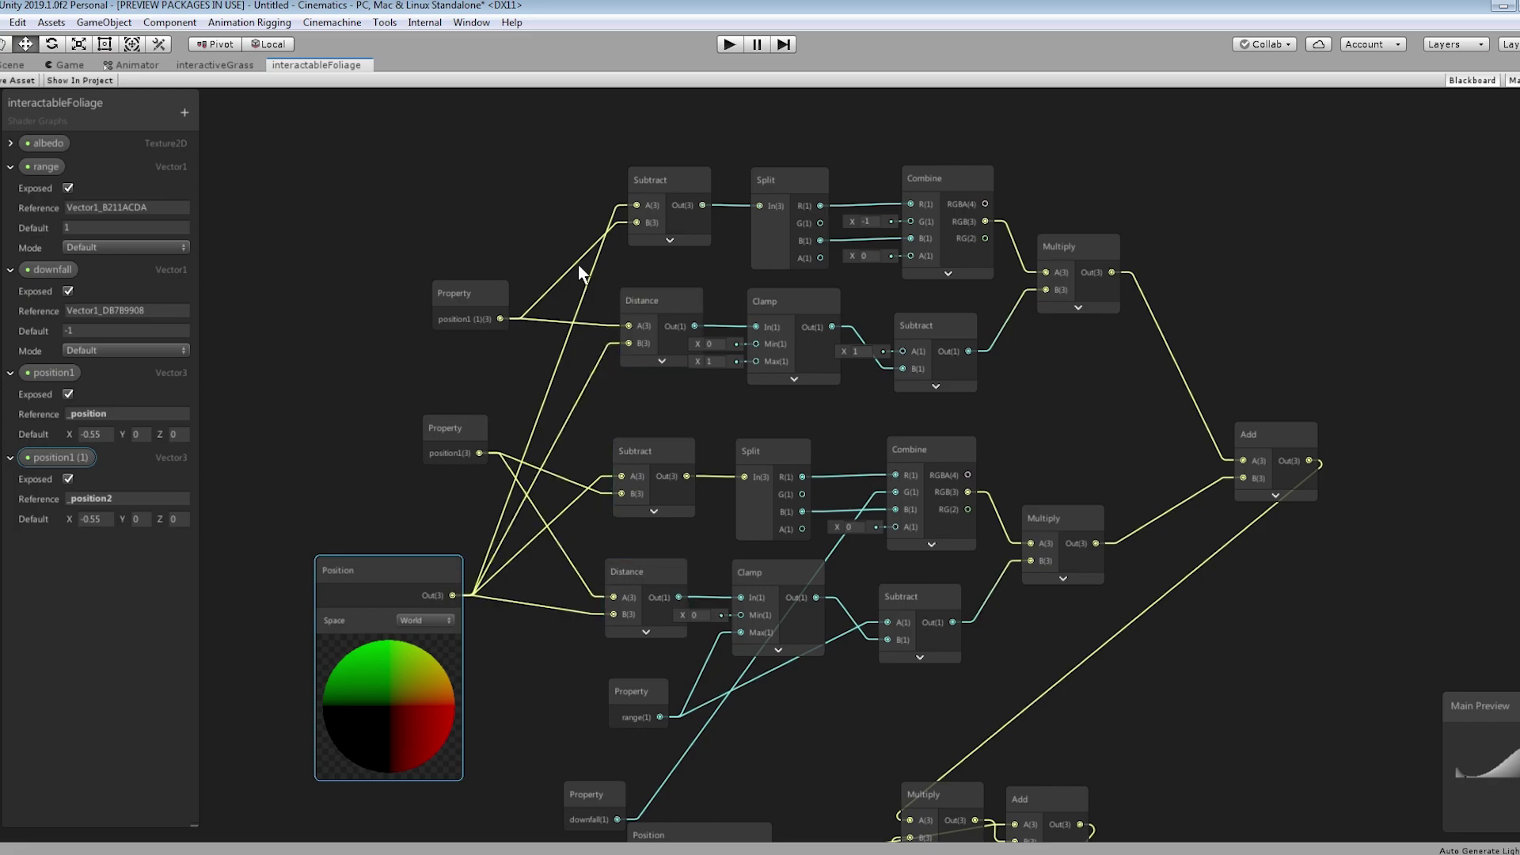
pyautogui.moveTo(850, 399); pyautogui.dragTo(861, 342, button='middle')
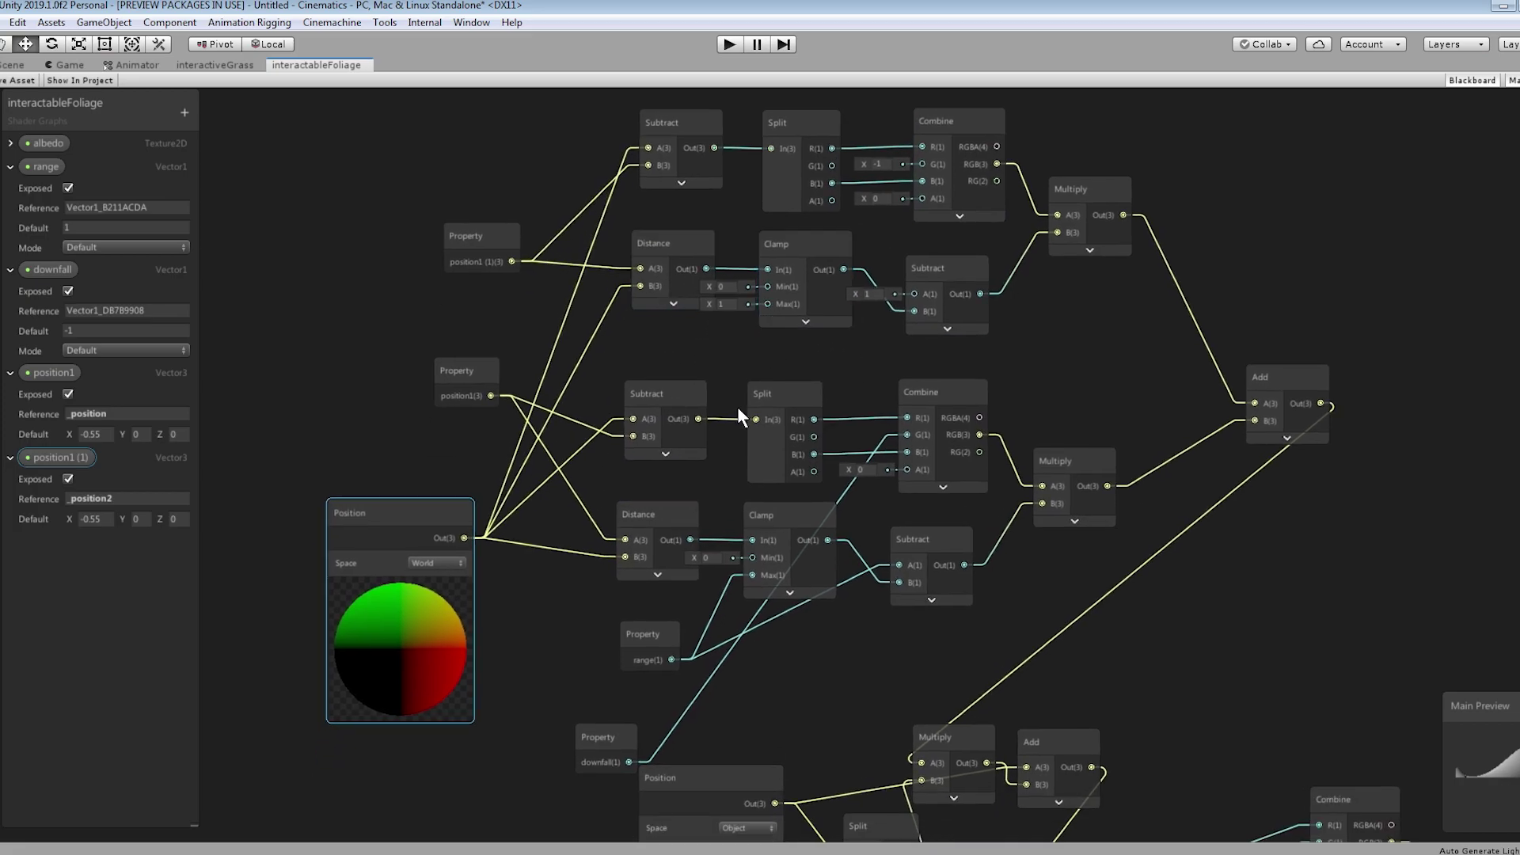
pyautogui.moveTo(671, 659); pyautogui.dragTo(767, 304)
pyautogui.moveTo(914, 293); pyautogui.dragTo(678, 651)
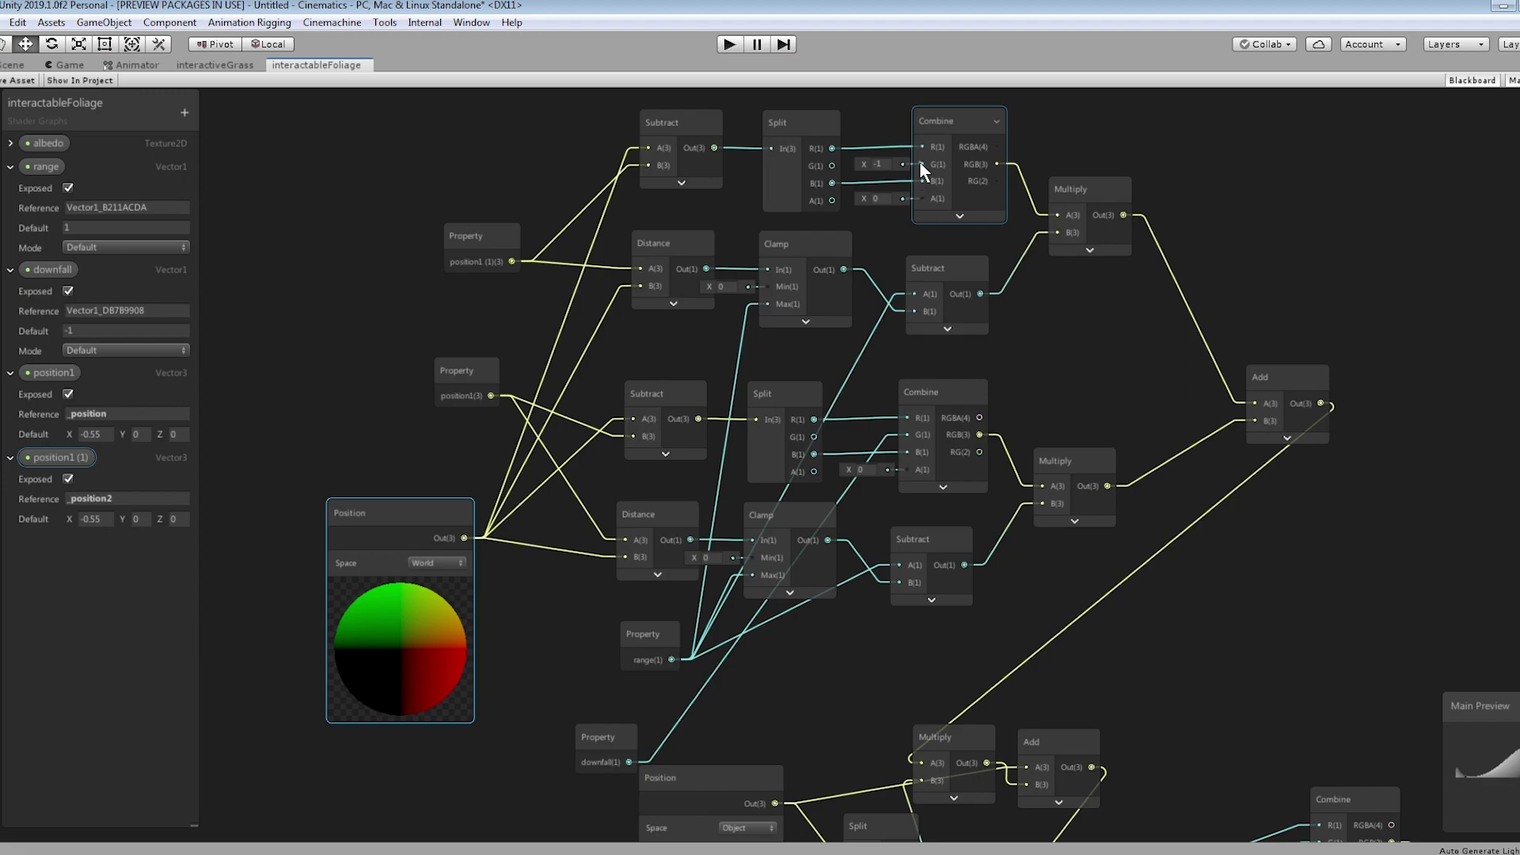
pyautogui.moveTo(920, 164); pyautogui.dragTo(634, 739)
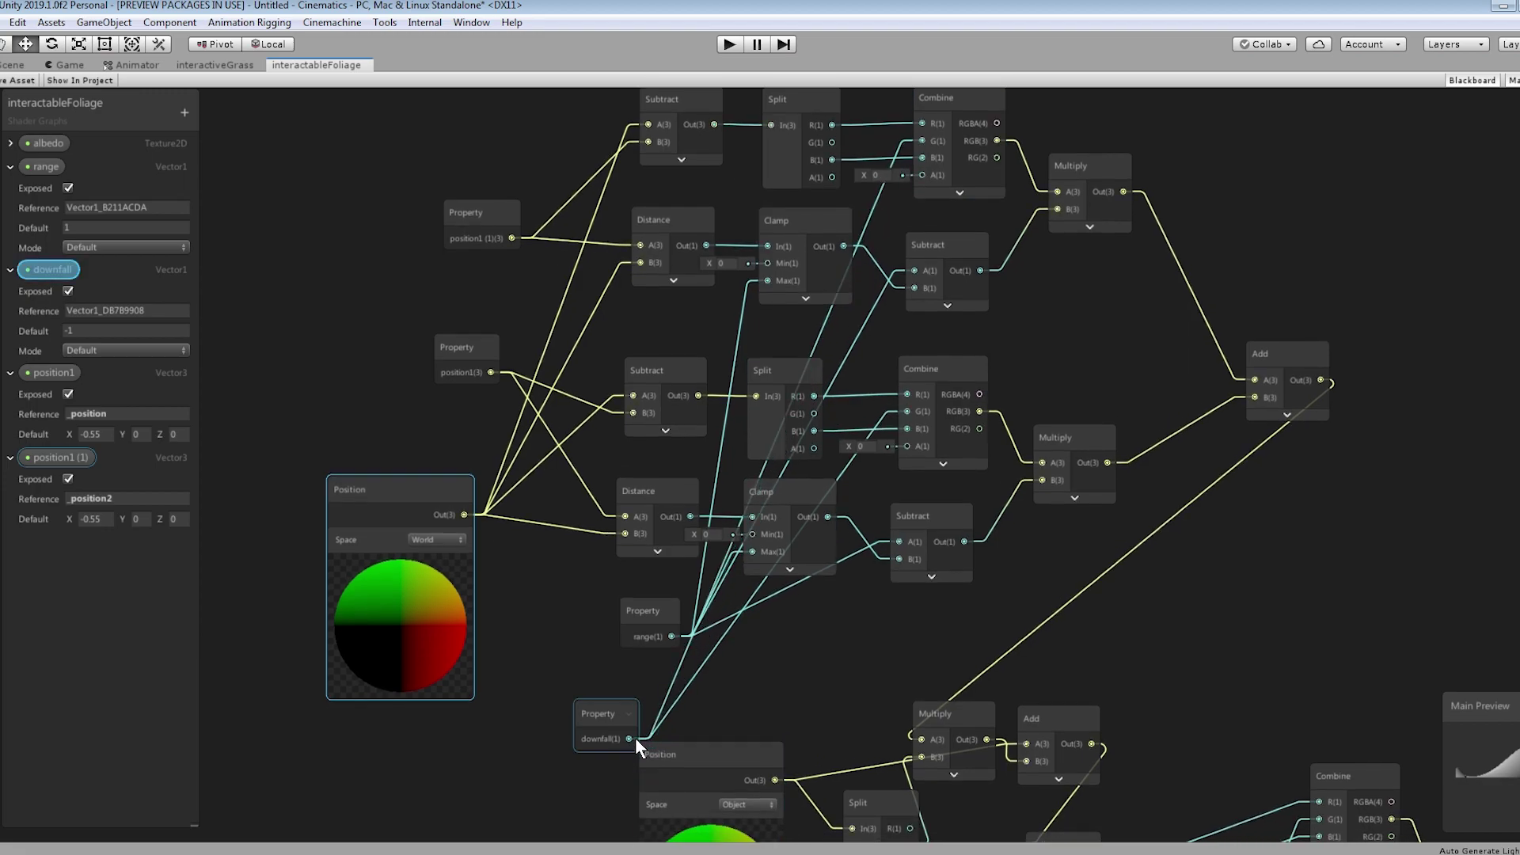
pyautogui.click(17, 80)
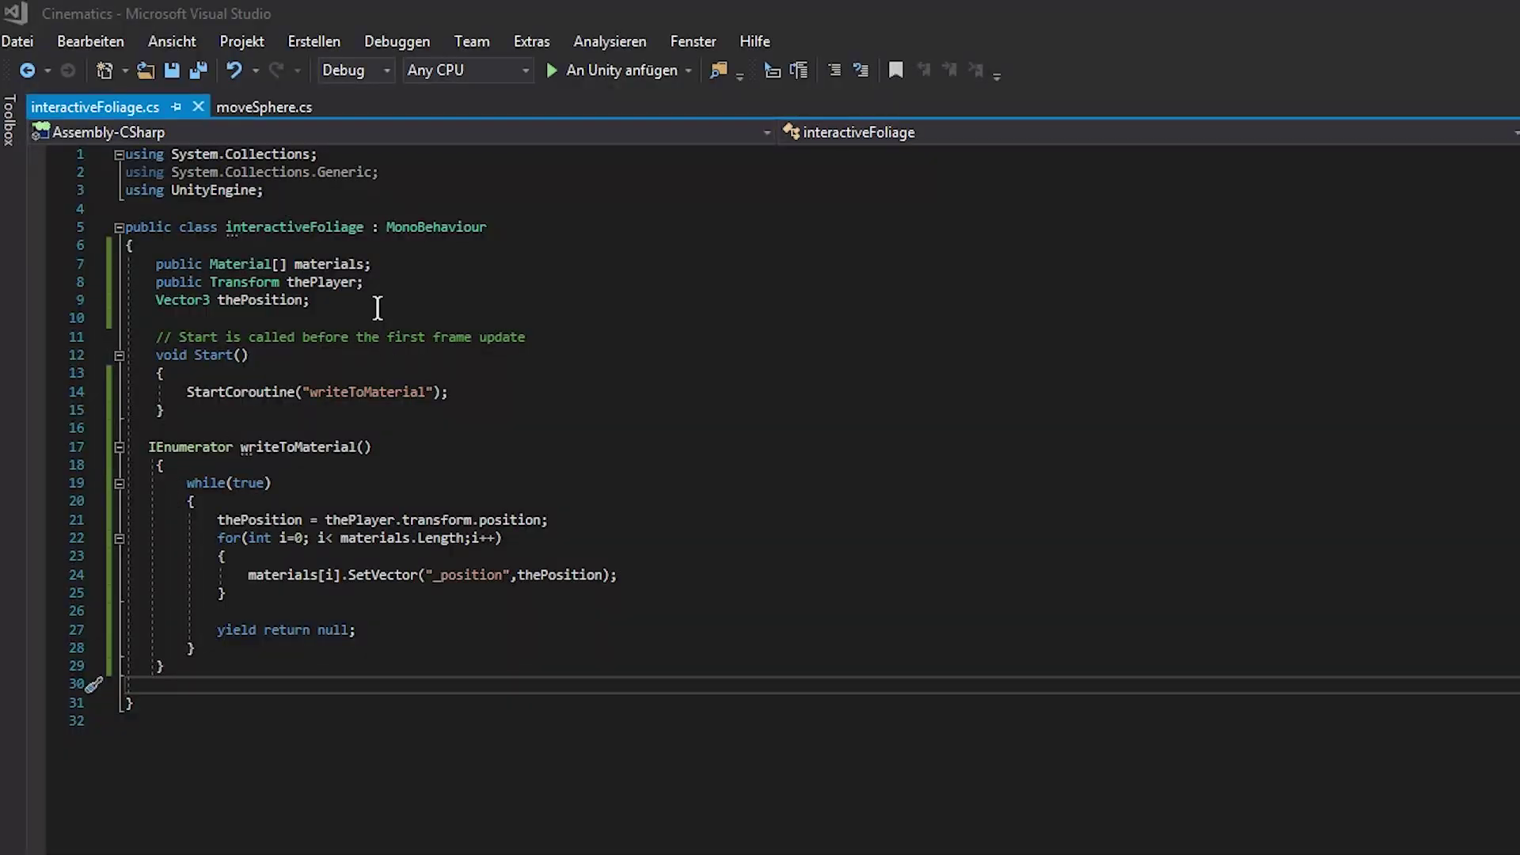
# Duplicate the player and position fields as thePlayer2 and thePosition2.
pyautogui.moveTo(379, 302); pyautogui.dragTo(415, 265)
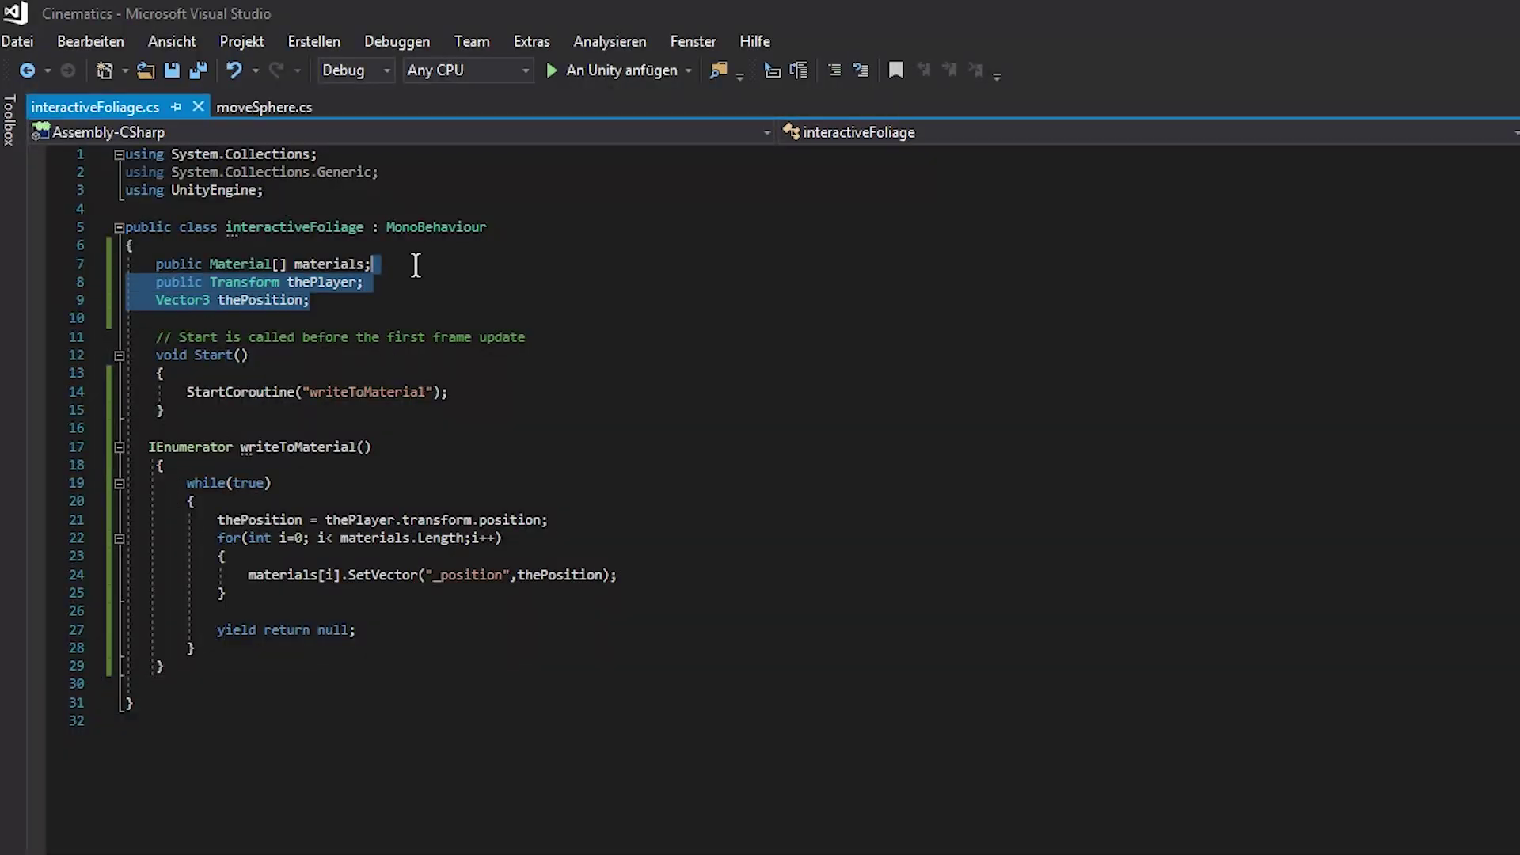
pyautogui.hotkey('ctrl', 'c')
pyautogui.press('Right')
pyautogui.hotkey('ctrl', 'v')
pyautogui.click(363, 317)
pyautogui.write('2')
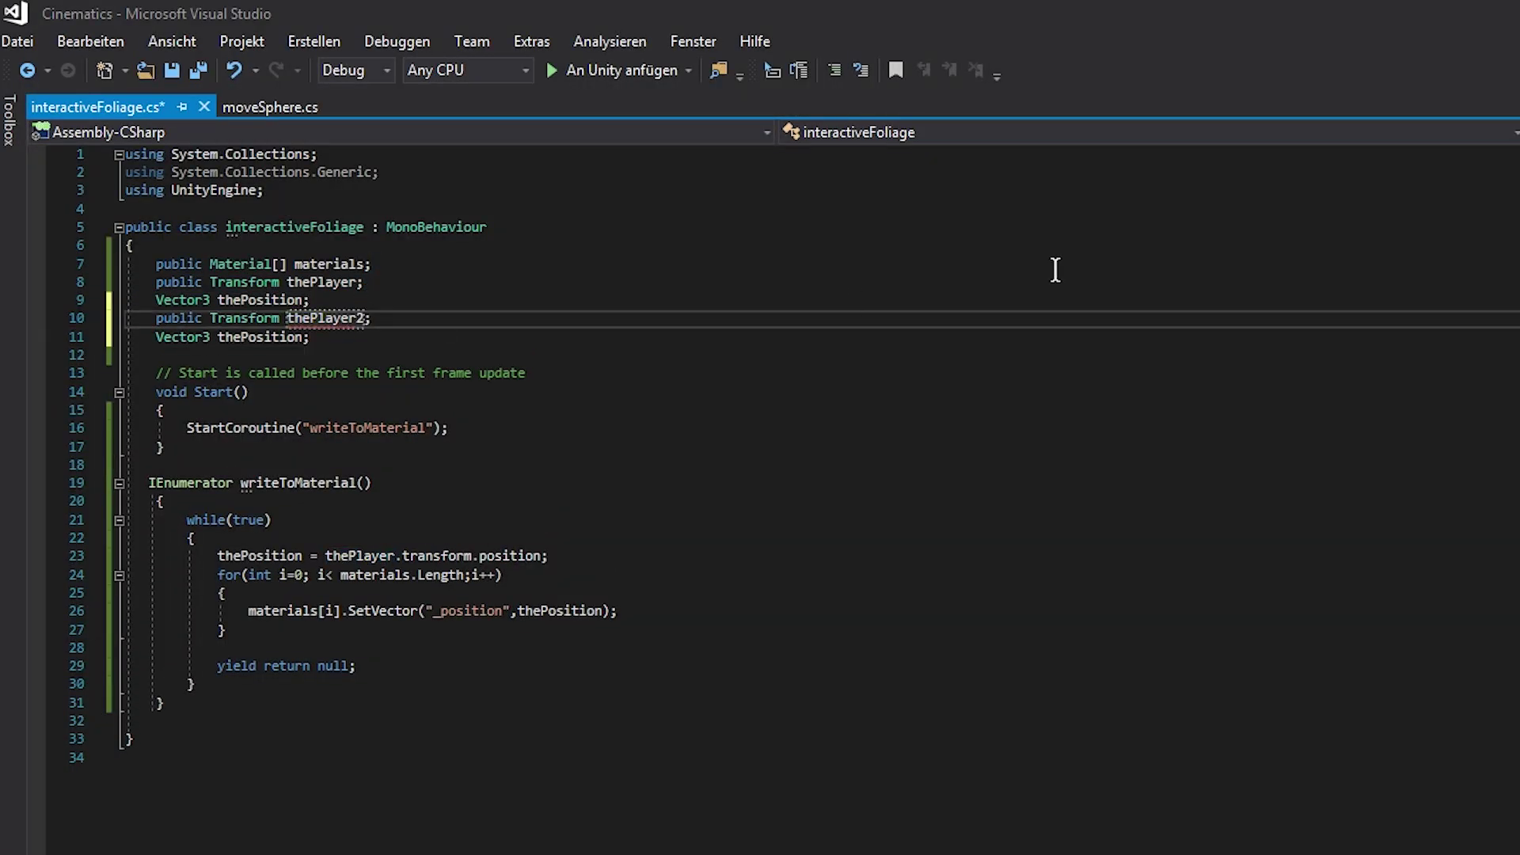
pyautogui.press('Down')
pyautogui.press('Left')
pyautogui.write('2')
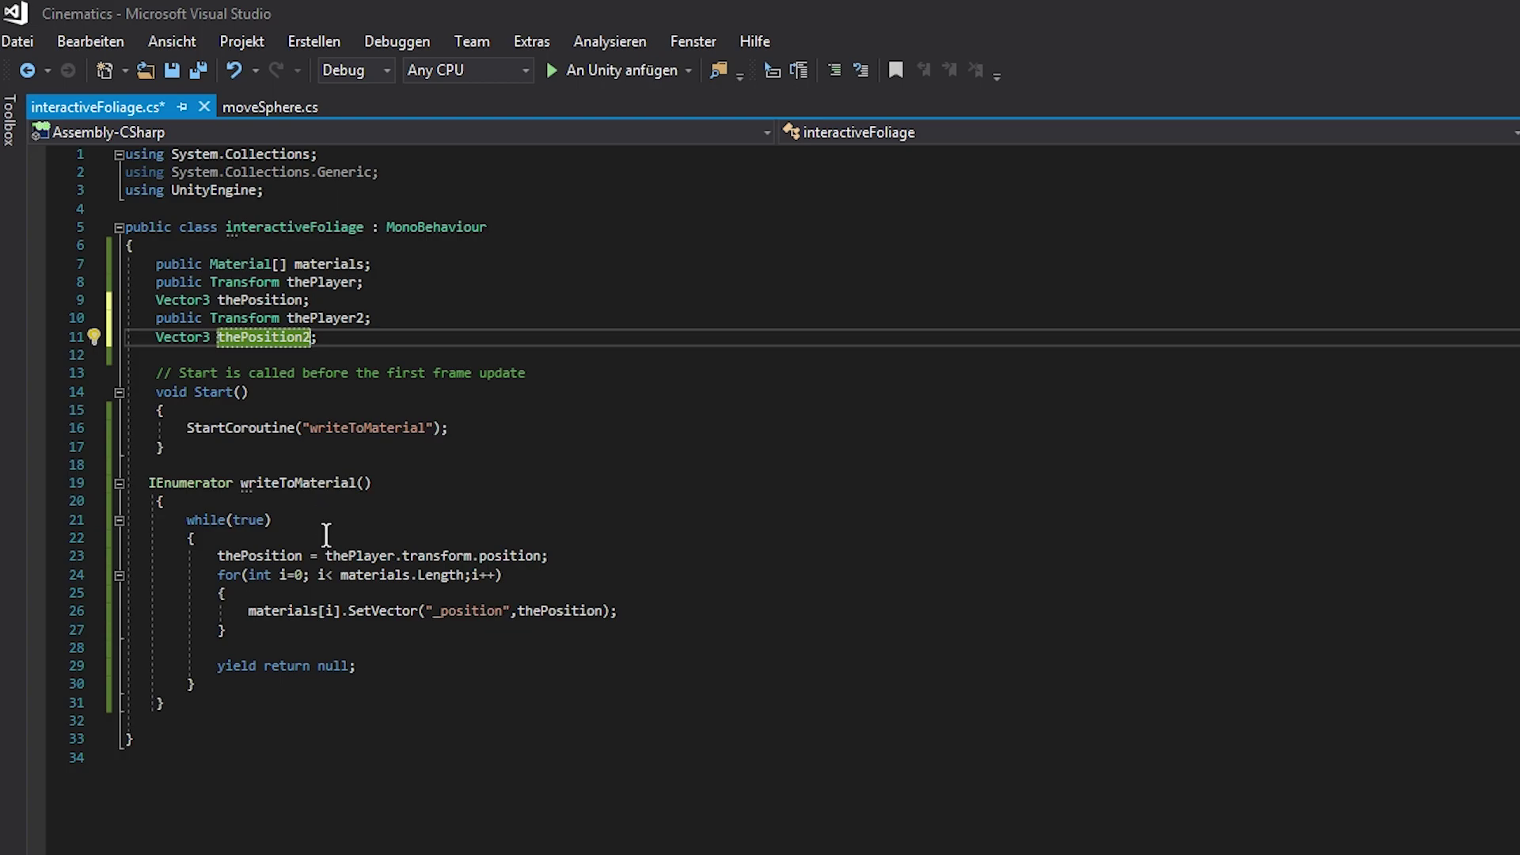
# Add a copied assignment line setting thePosition2 from thePlayer2's position.
pyautogui.moveTo(576, 556); pyautogui.dragTo(582, 545)
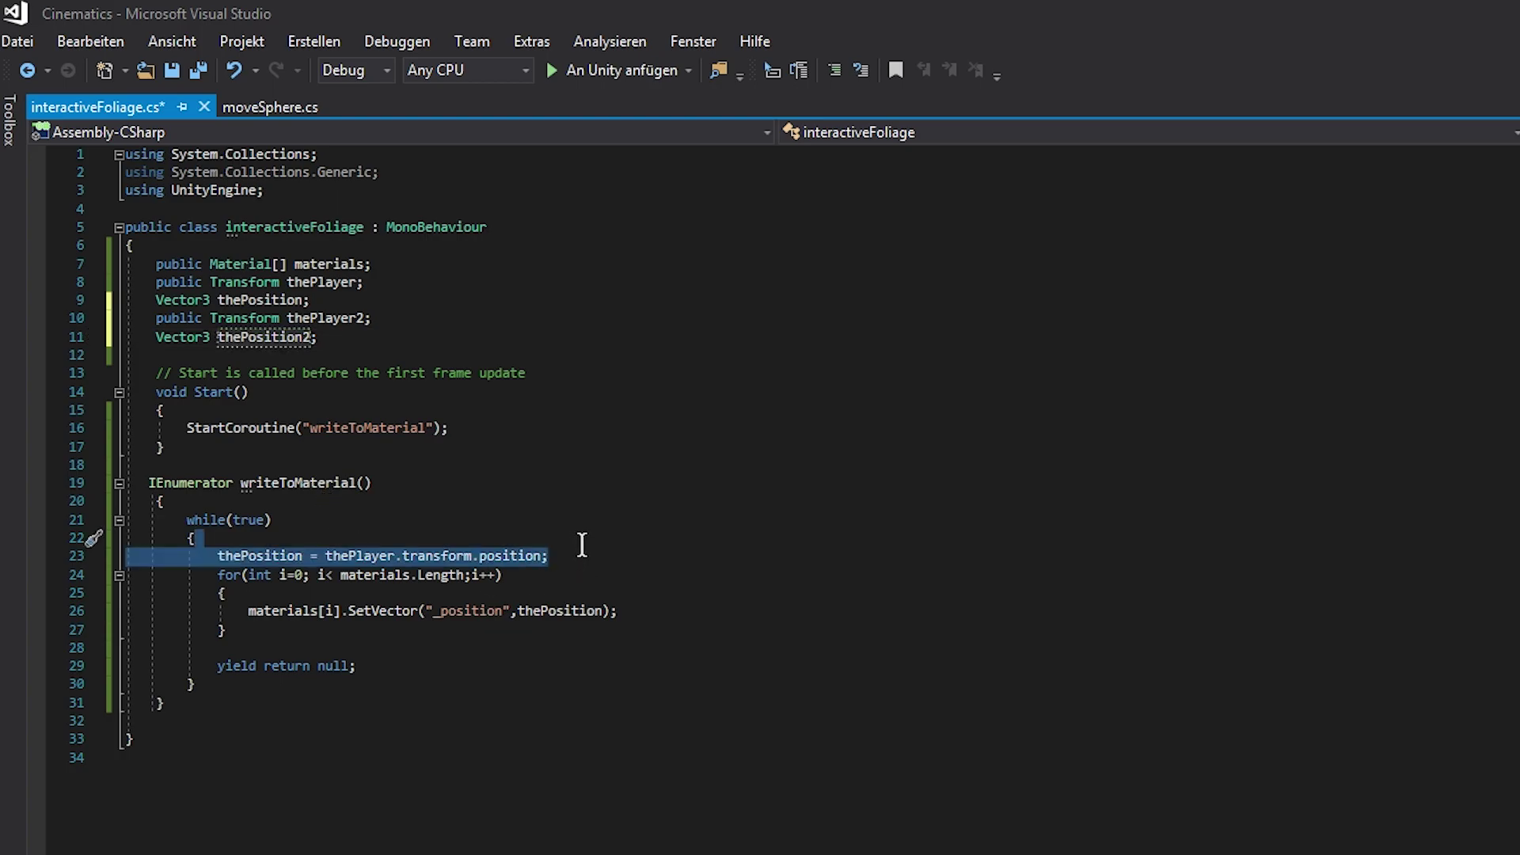
pyautogui.hotkey('ctrl', 'c')
pyautogui.press('Right')
pyautogui.hotkey('ctrl', 'v')
pyautogui.click(309, 575)
pyautogui.write('2')
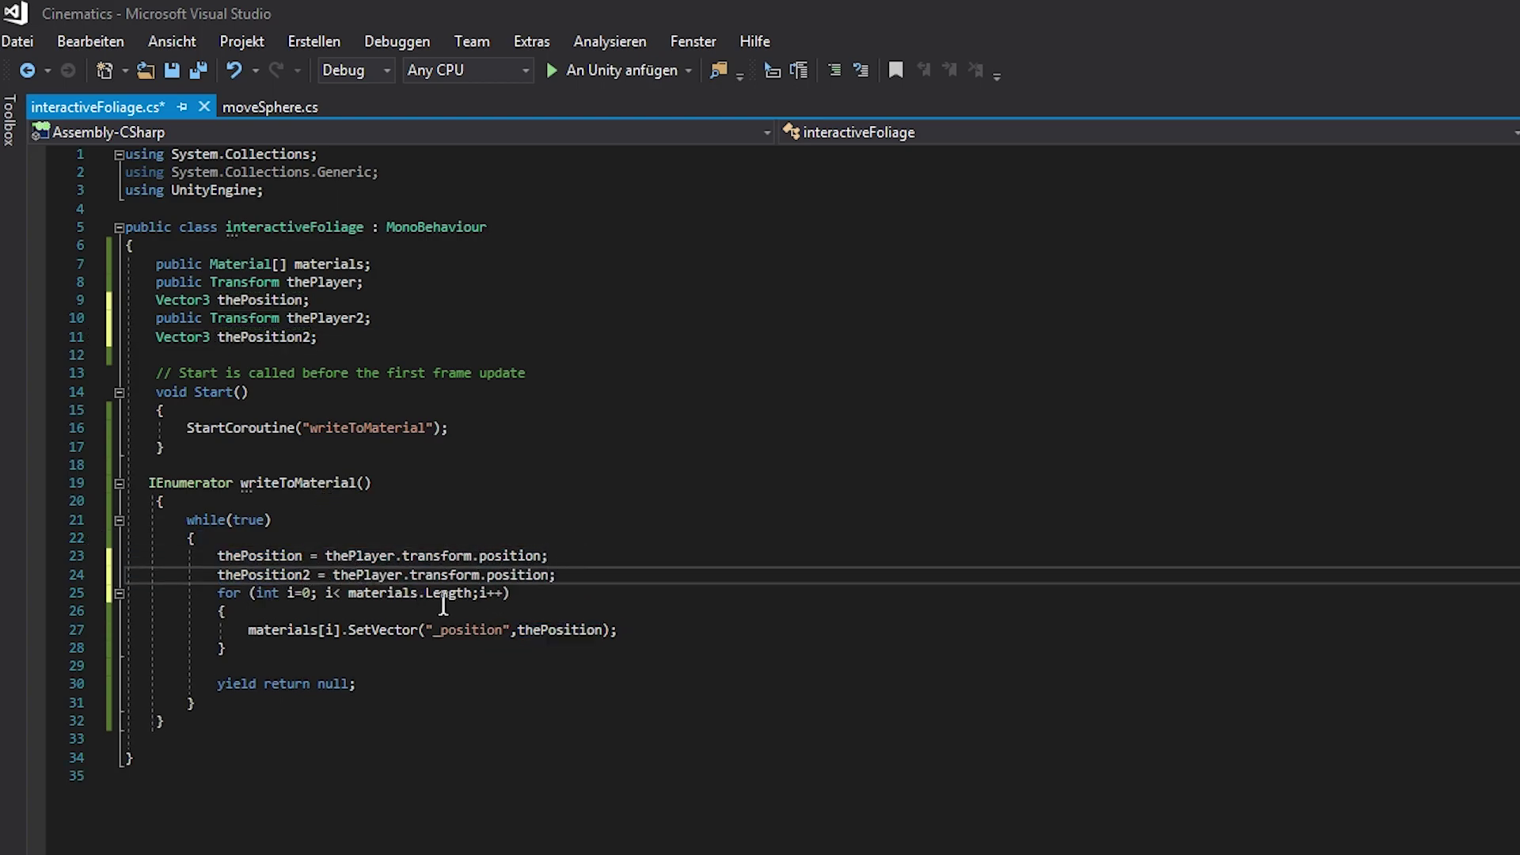
pyautogui.click(410, 575)
pyautogui.write('2')
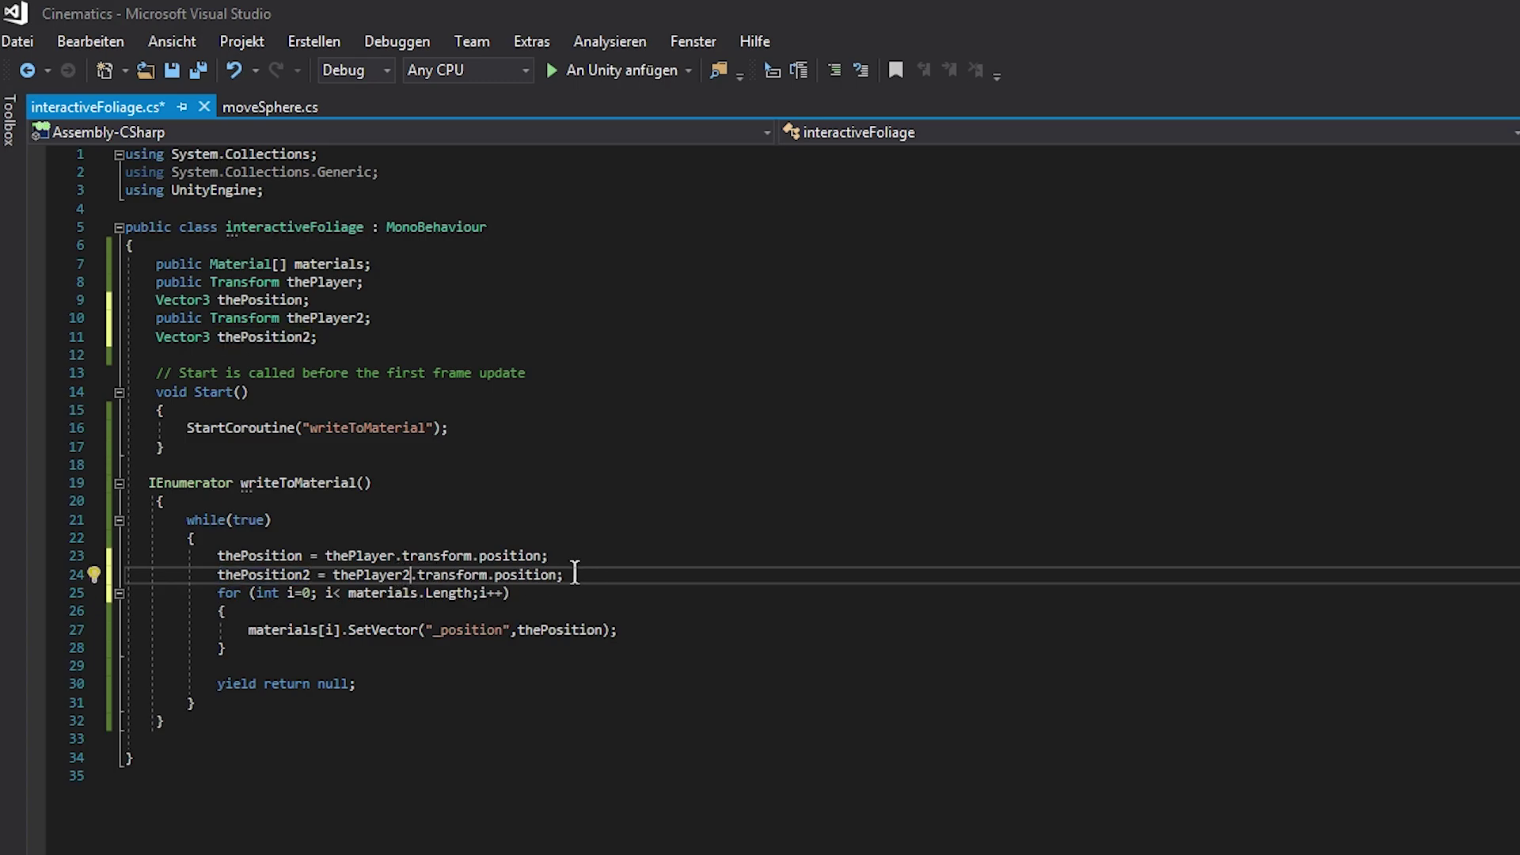
# Add a SetVector line sending thePosition2 to _position2, then save the script.
pyautogui.moveTo(651, 630); pyautogui.dragTo(647, 619)
pyautogui.hotkey('ctrl', 'c')
pyautogui.press('Right')
pyautogui.hotkey('ctrl', 'v')
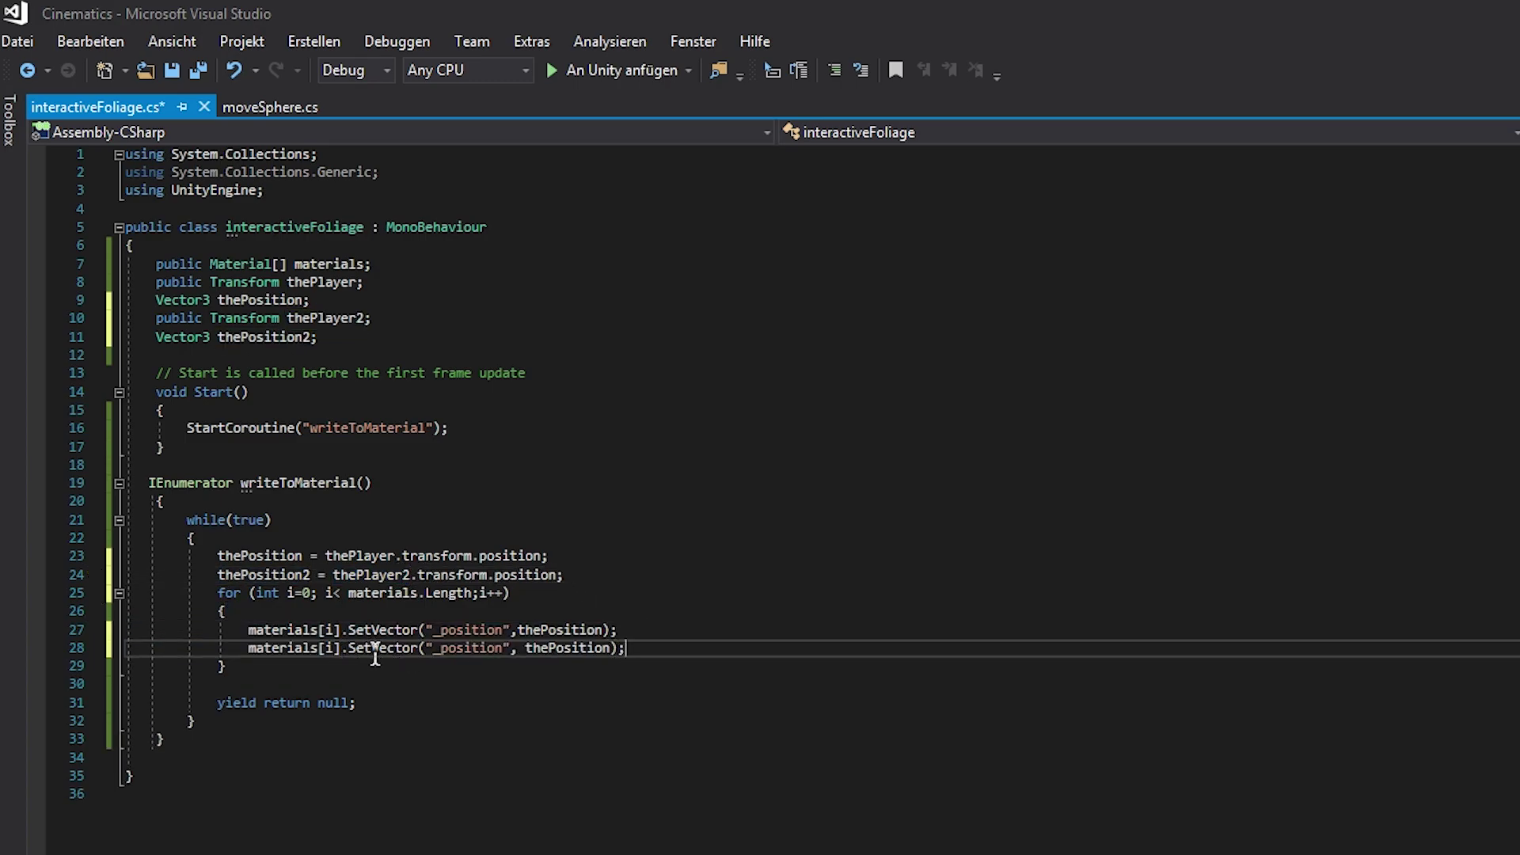
pyautogui.doubleClick(605, 647)
pyautogui.press('Right')
pyautogui.write('2')
pyautogui.click(503, 647)
pyautogui.write('2')
pyautogui.hotkey('ctrl', 's')
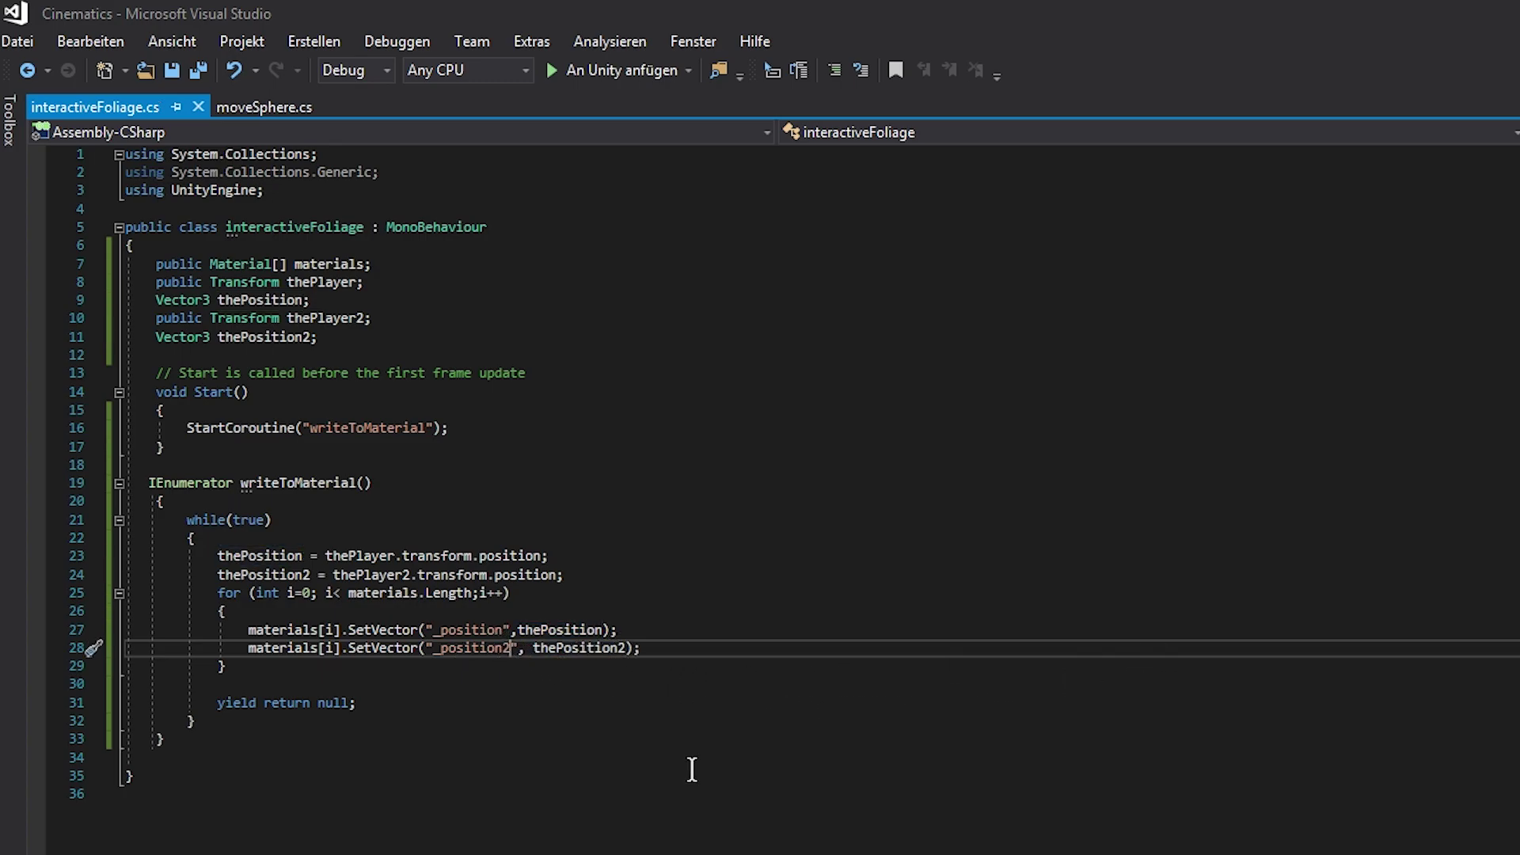
pyautogui.click(649, 792)
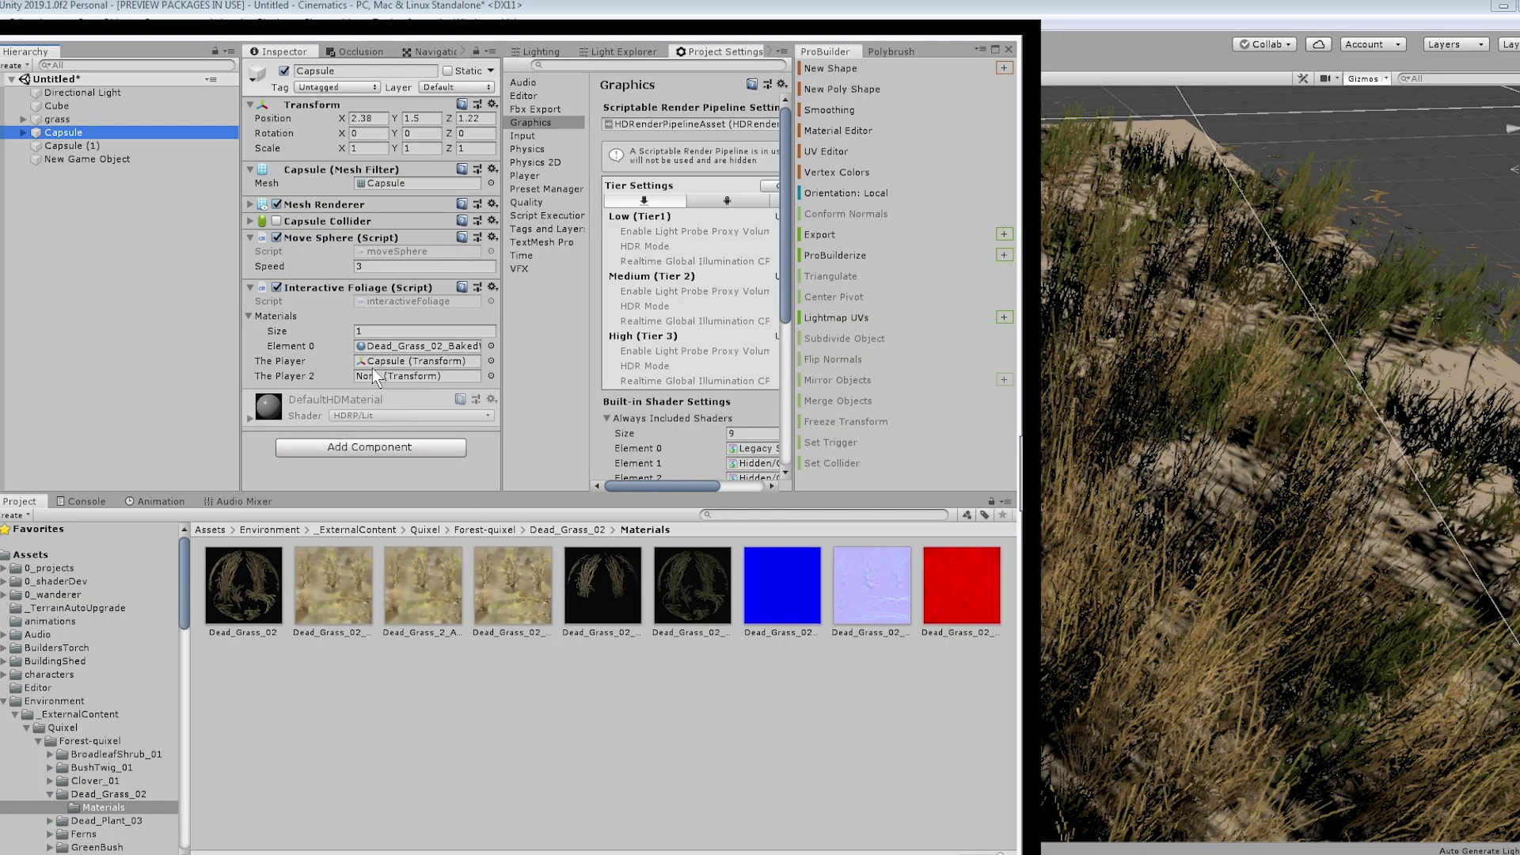
# Focus the Capsule's Interactive Foliage component properties, showing its Player and Player 2 slots.
pyautogui.click(404, 329)
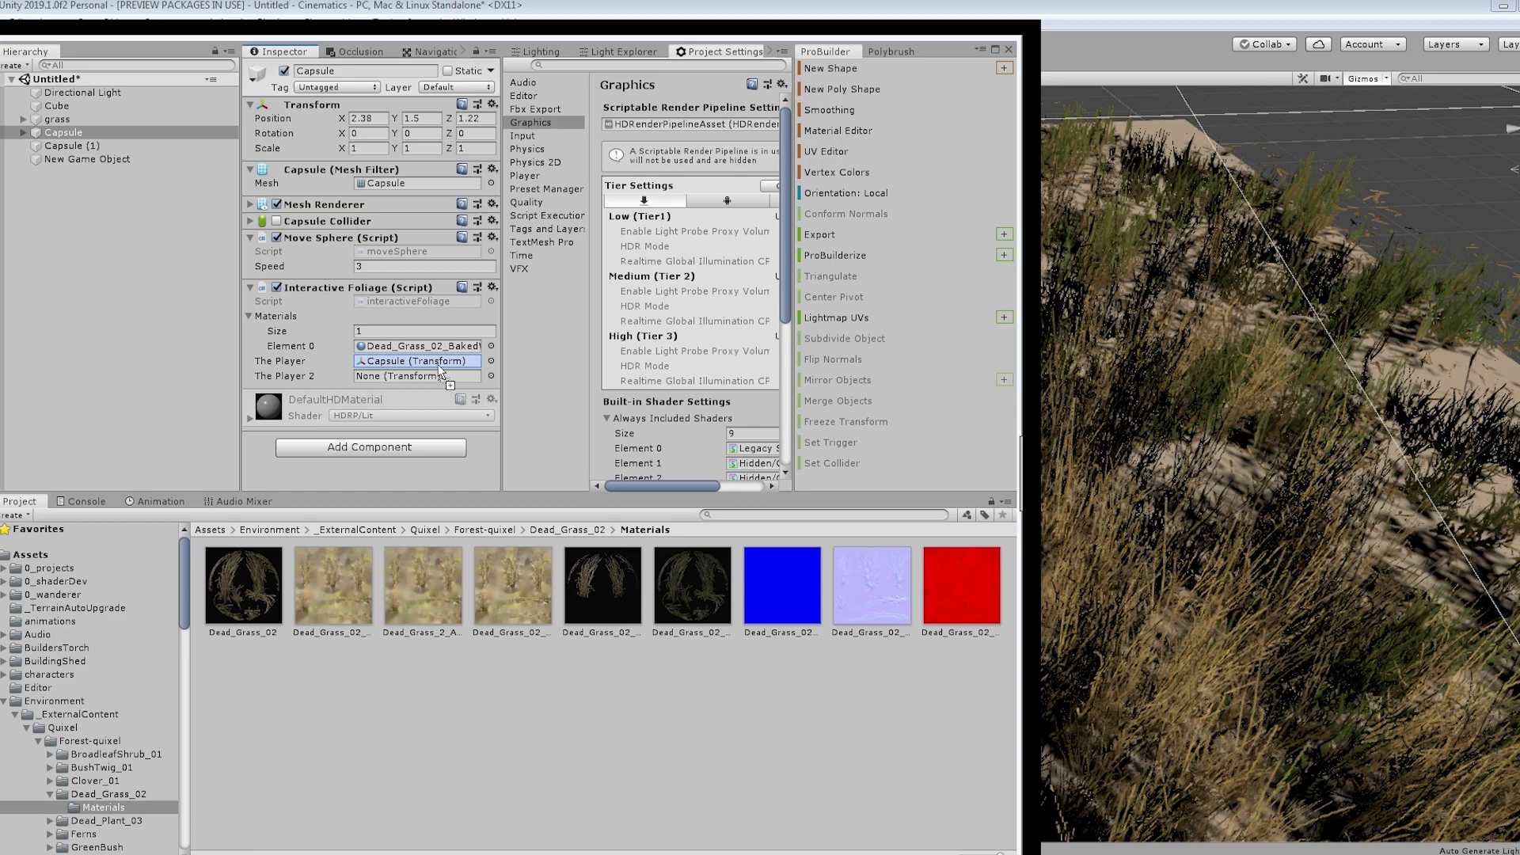